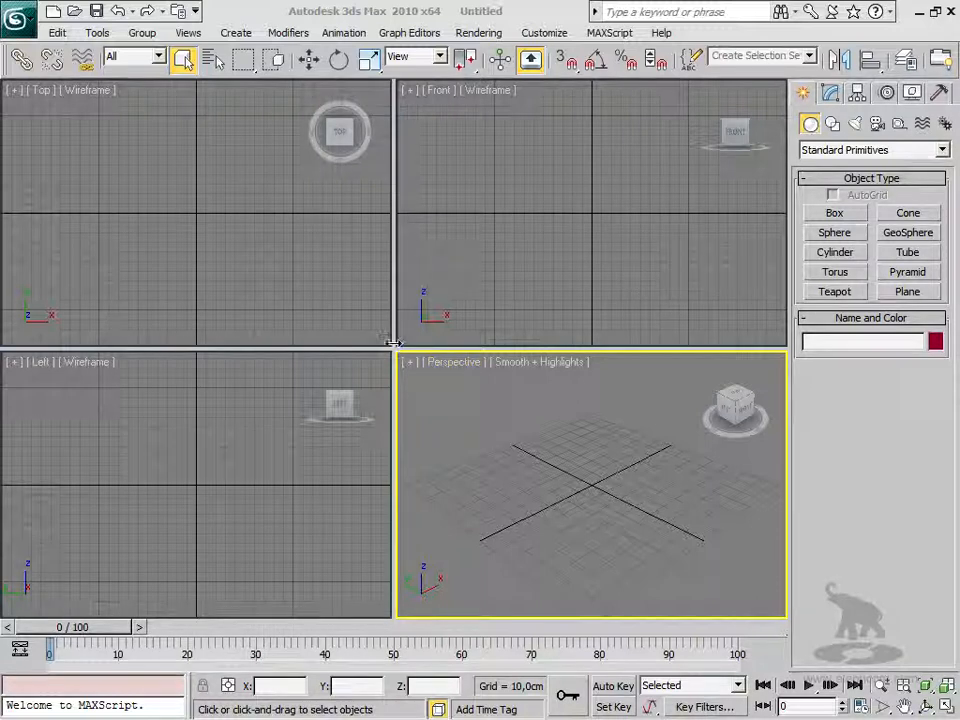
Step: Enlarge the Perspective viewport and create a teapot with a radius of about 31 cm near the grid's centre
drag(394, 346, 137, 96)
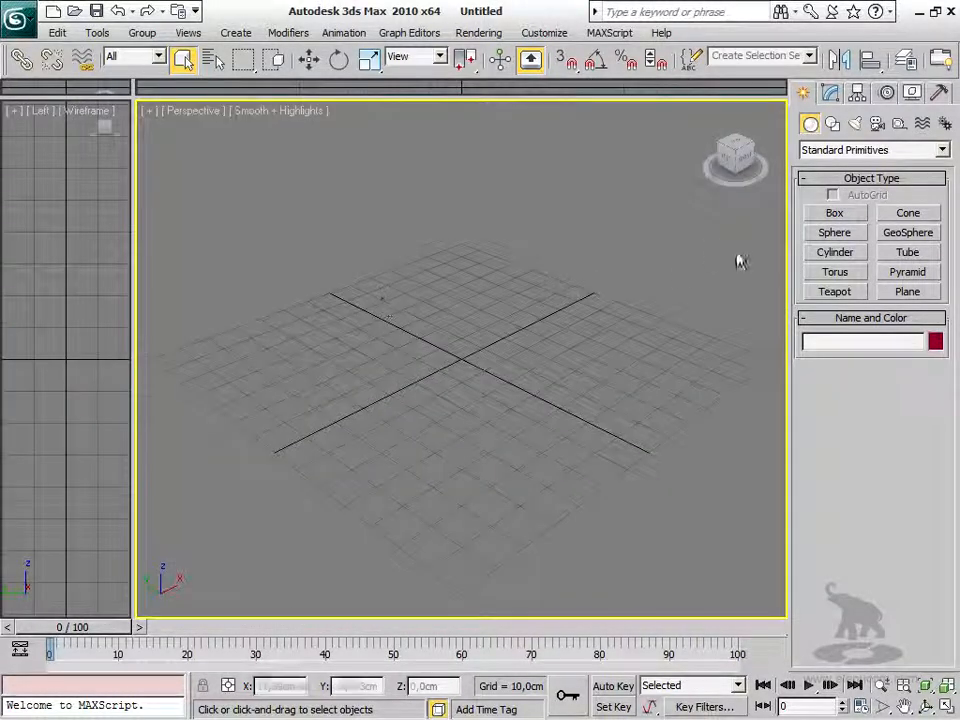
click(843, 292)
drag(461, 362, 476, 316)
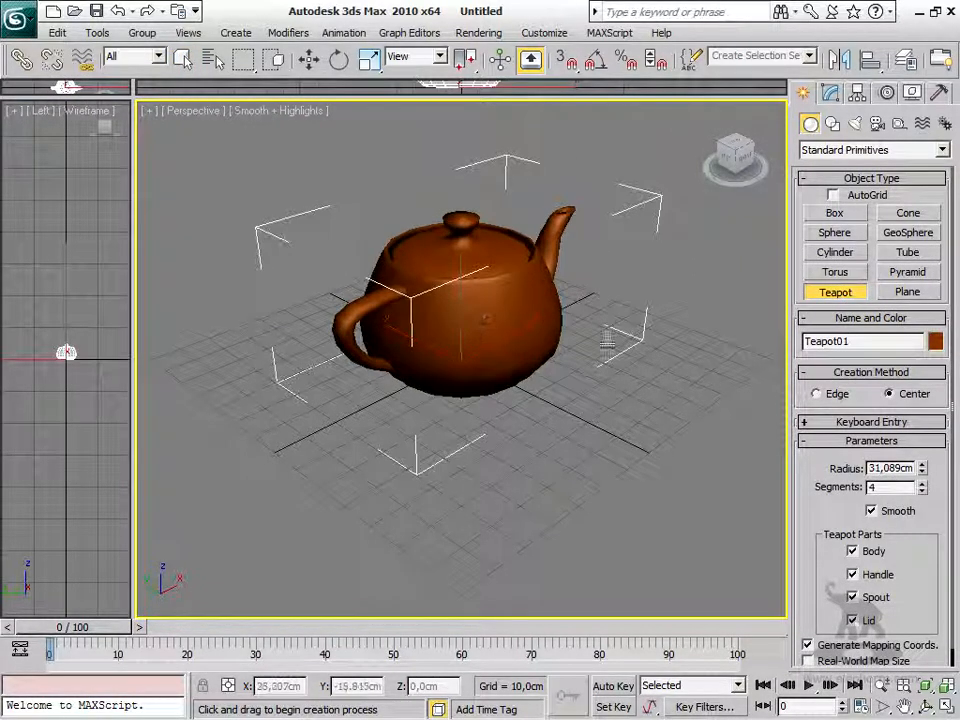
right_click(487, 348)
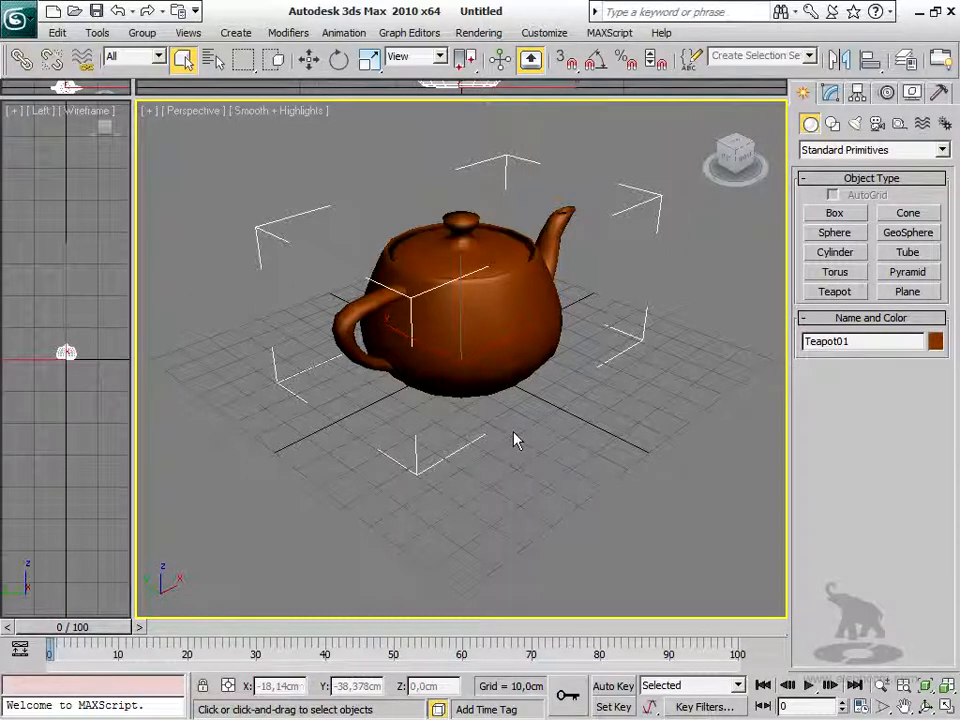
Step: Place the teapot at X 0 and Y 0 with the Move tool's absolute coordinates, and leave it selected
key(w)
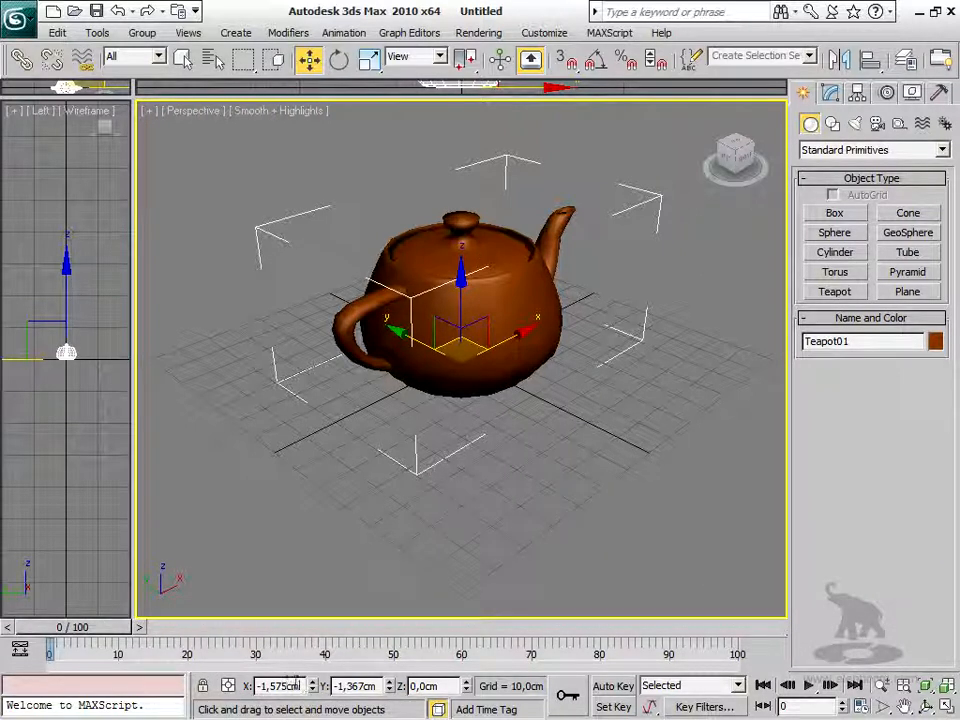
text(0,)
key(Tab)
text(0)
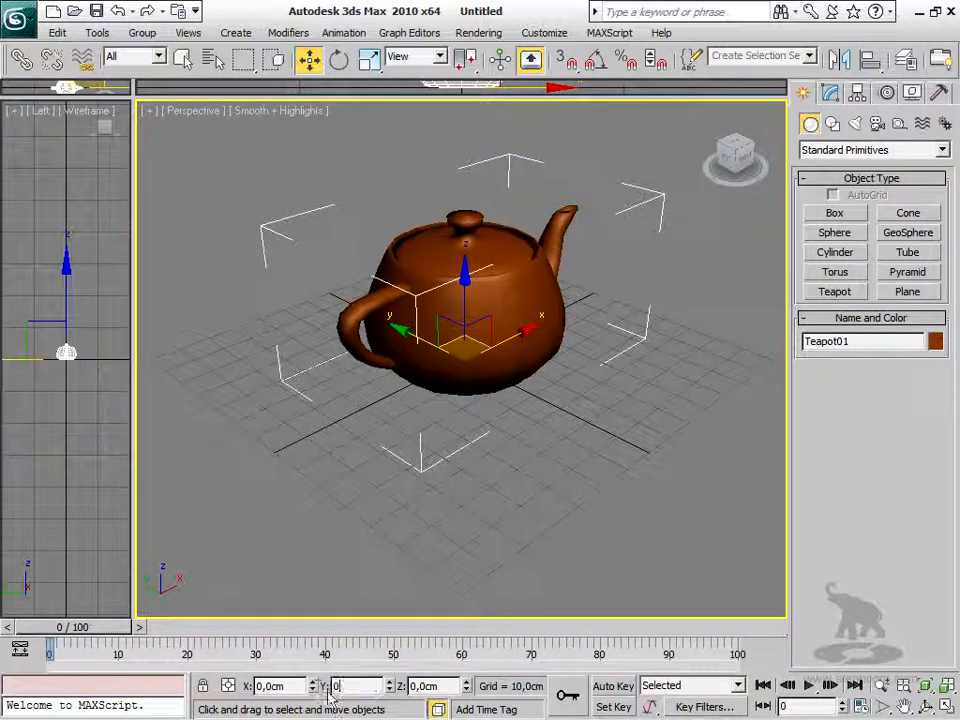
key(Tab)
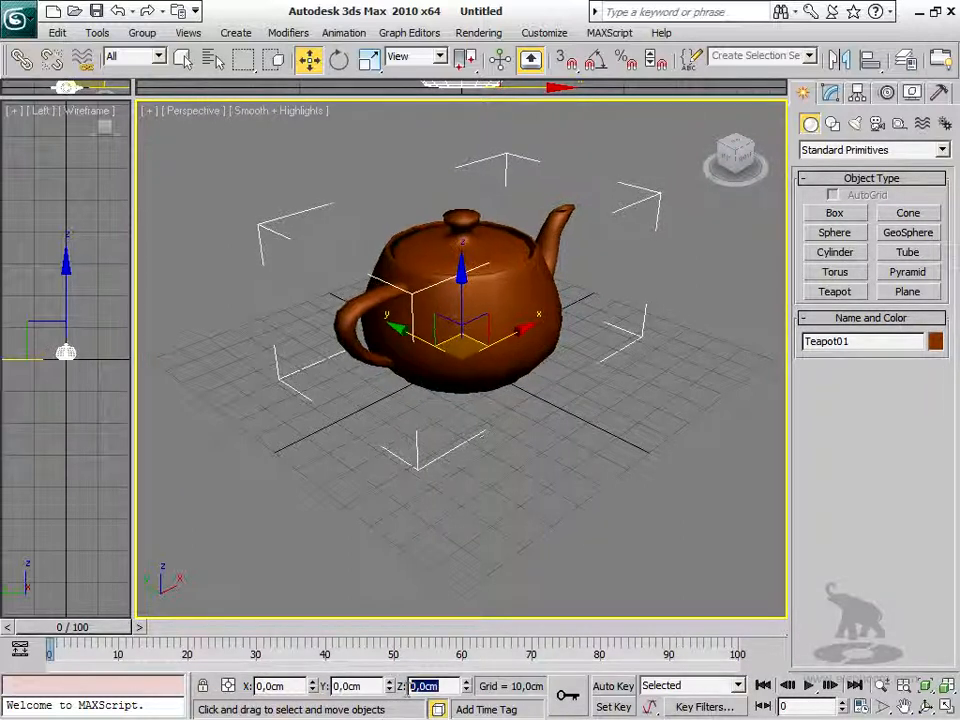
click(472, 420)
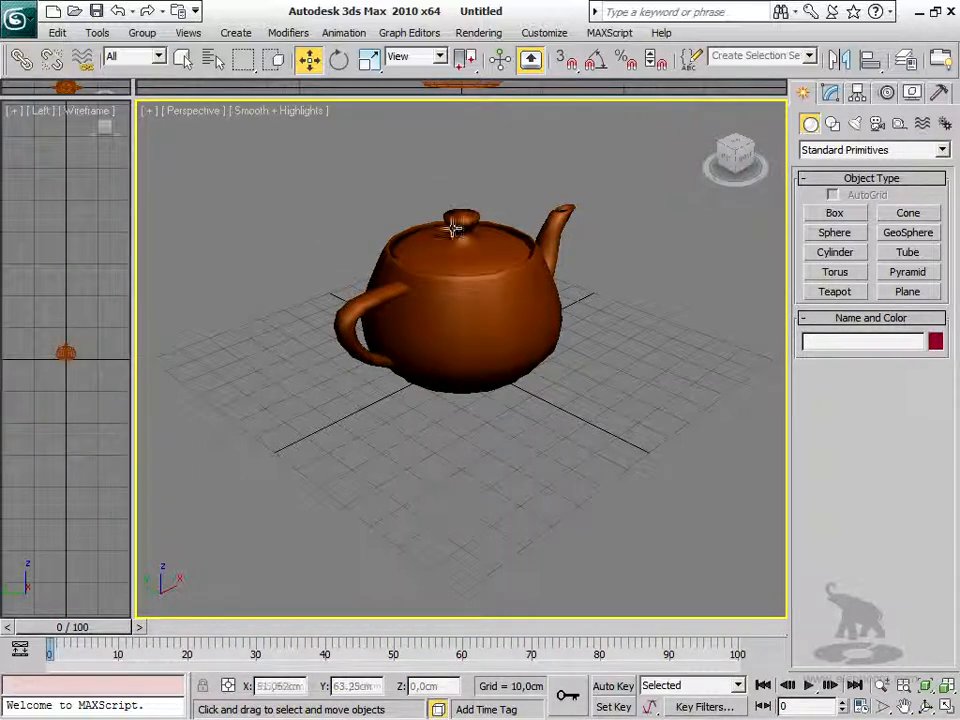
click(428, 305)
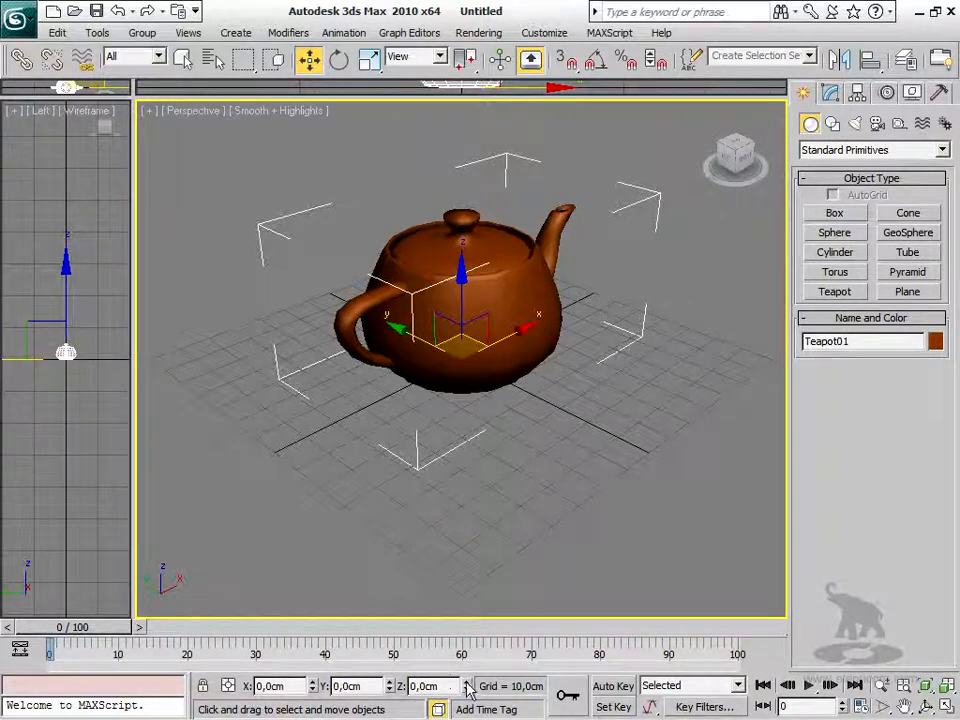
Step: Move the teapot by varying its absolute coordinates to about X 306 cm, Y 45 cm and Z 27 cm
drag(467, 686, 454, 594)
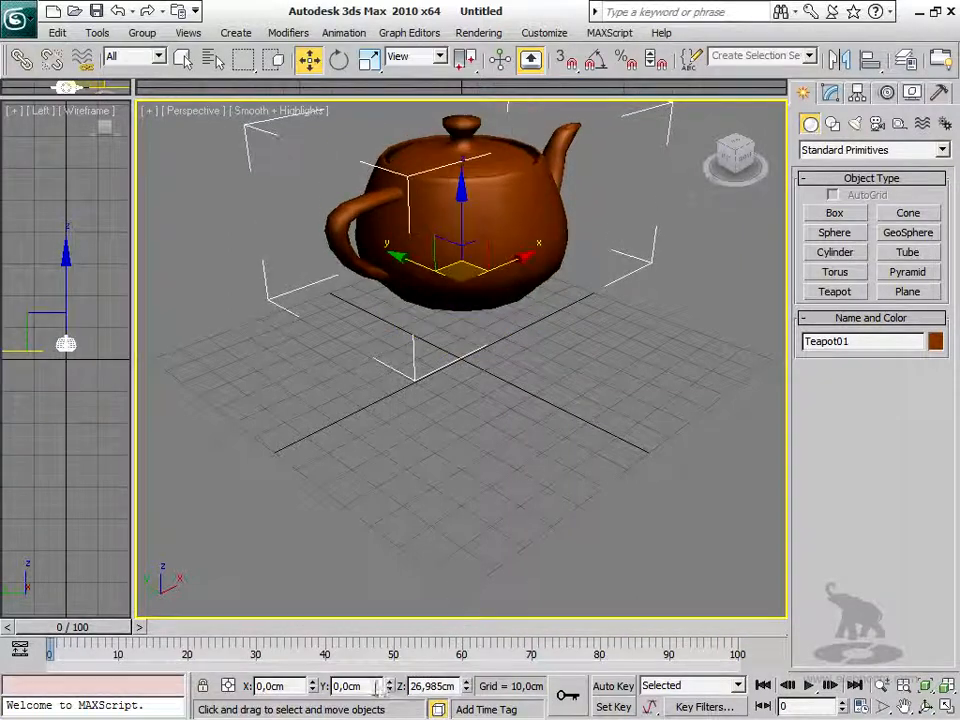
drag(389, 686, 264, 486)
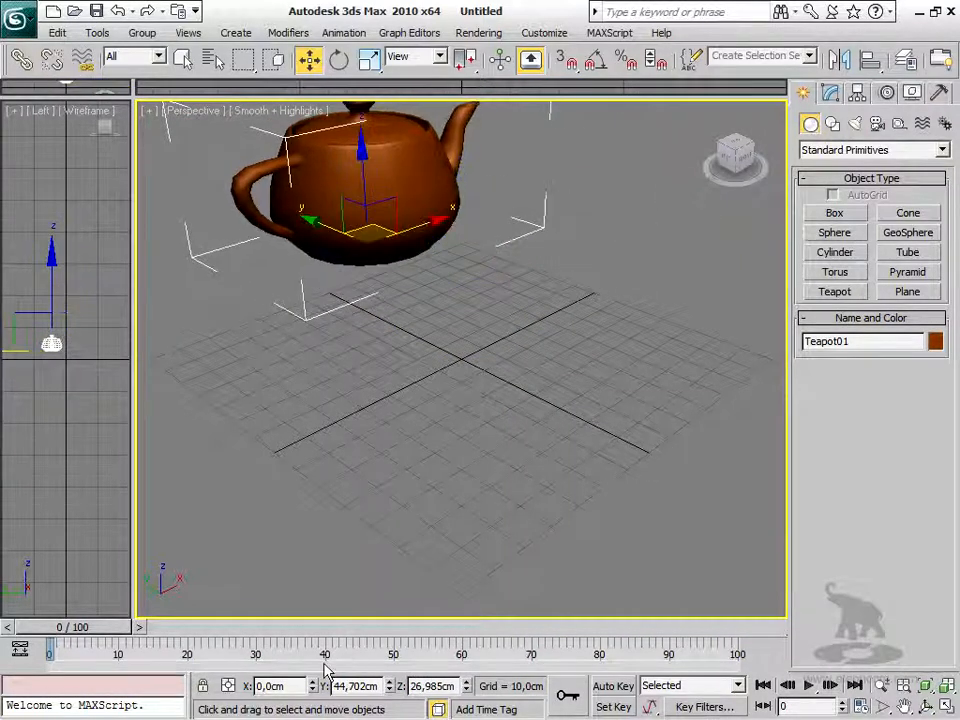
drag(318, 690, 304, 534)
middle_drag(606, 216, 544, 281)
scroll(542, 283, down, 4)
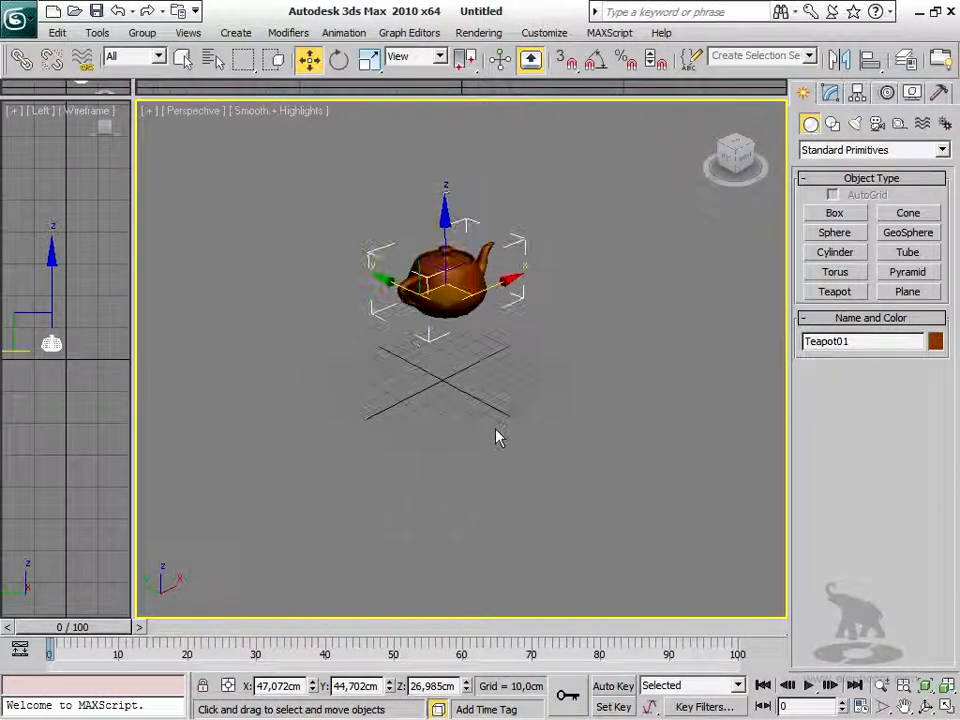
drag(315, 688, 312, 652)
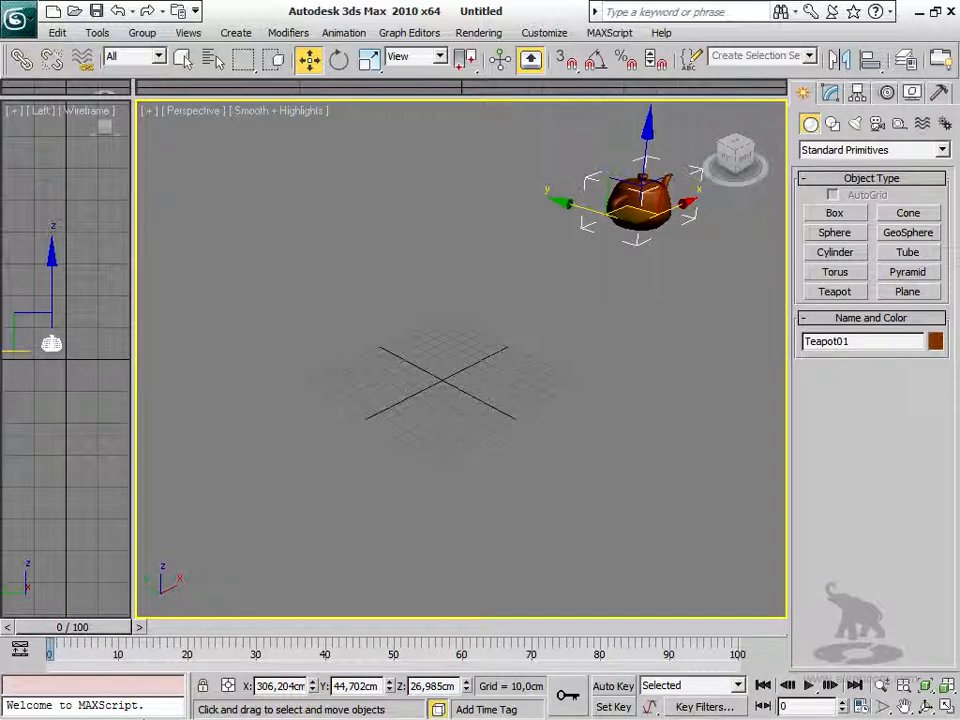
Step: Shift the teapot along X in relative offset mode and return to absolute coordinate mode
click(228, 686)
drag(312, 689, 323, 137)
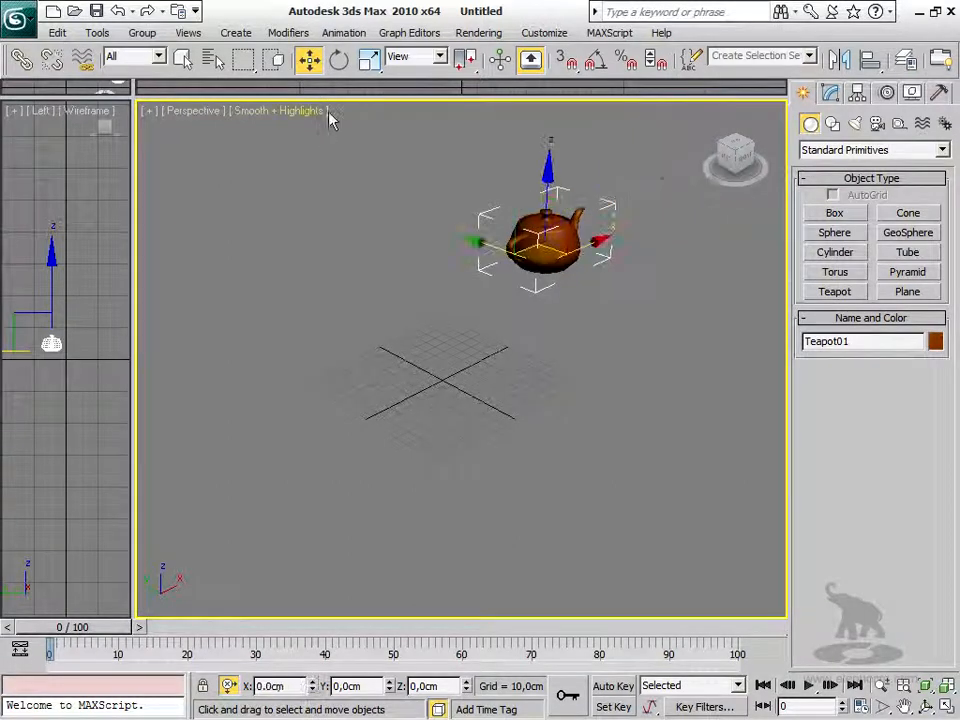
click(228, 685)
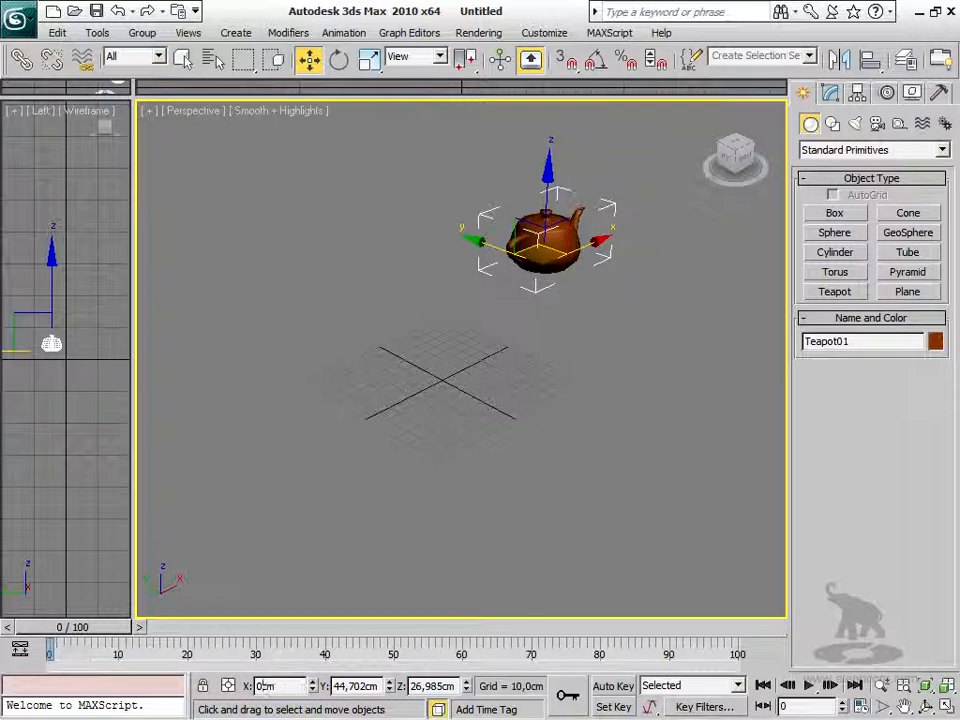
Step: Set the teapot's absolute X, Y and Z position to 0
text(0)
key(Return)
click(373, 686)
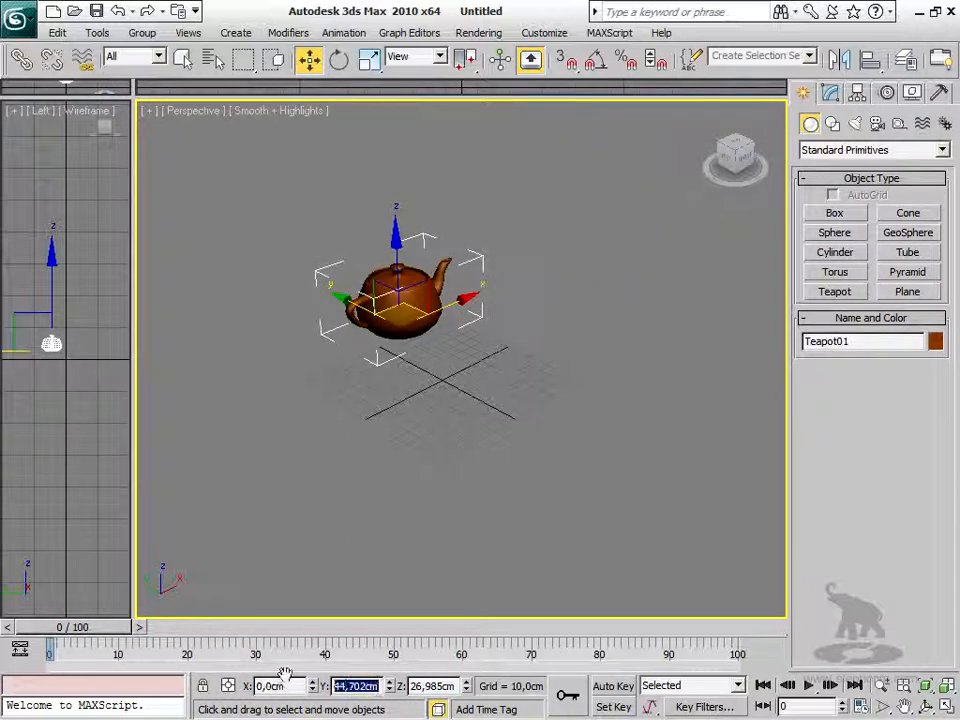
text(0)
key(Return)
click(452, 686)
text(0)
key(Return)
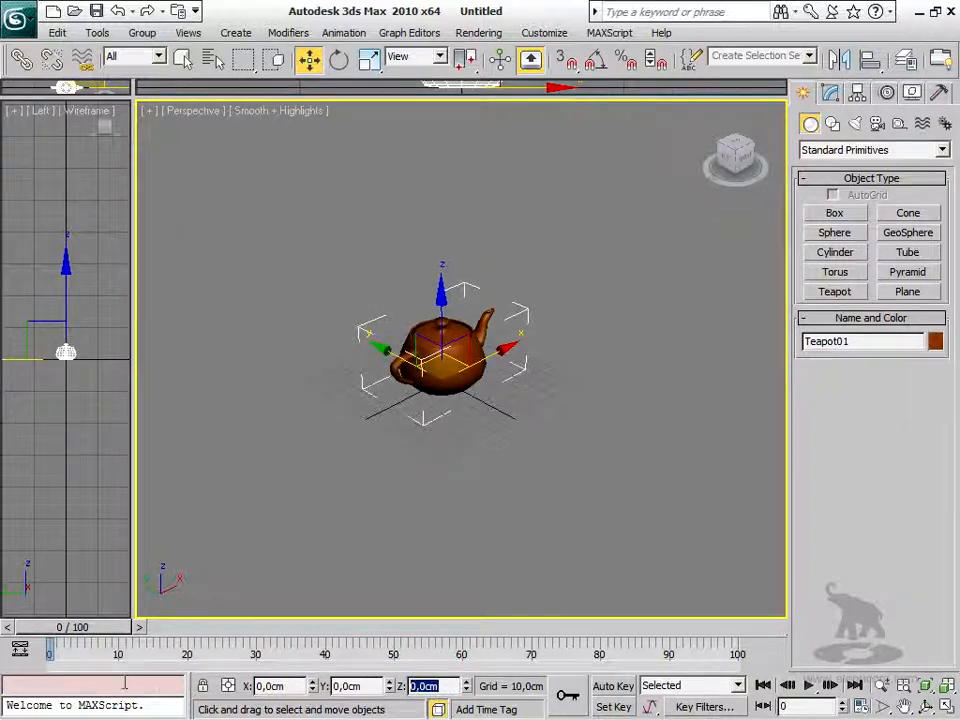
Step: Offset the teapot 10 cm along X twice in relative coordinate mode and return to absolute mode
click(232, 688)
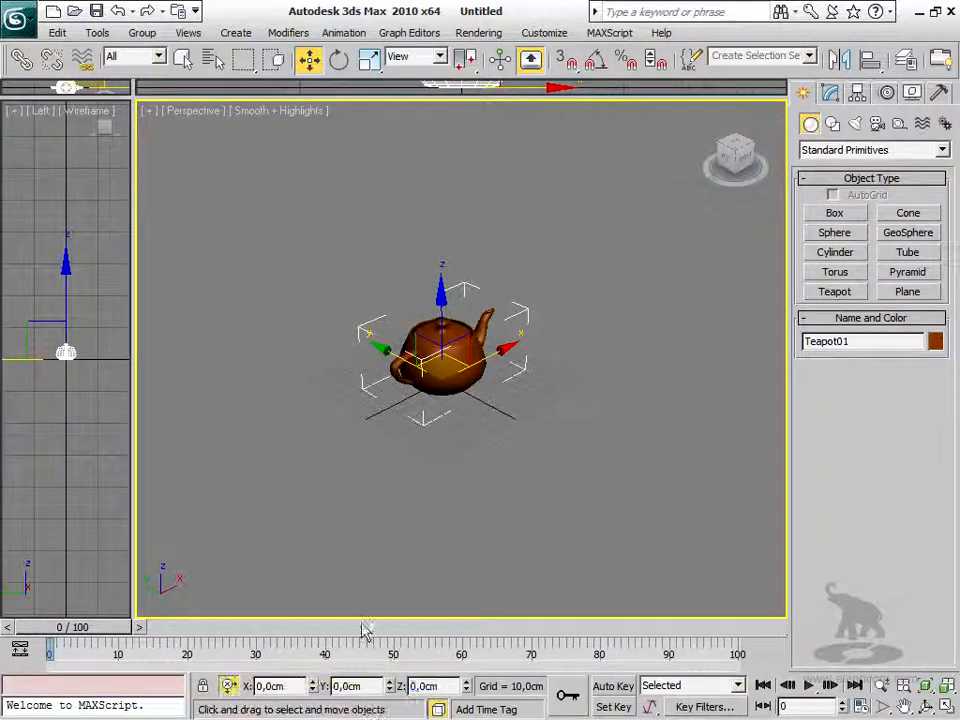
click(297, 685)
text(10)
key(Return)
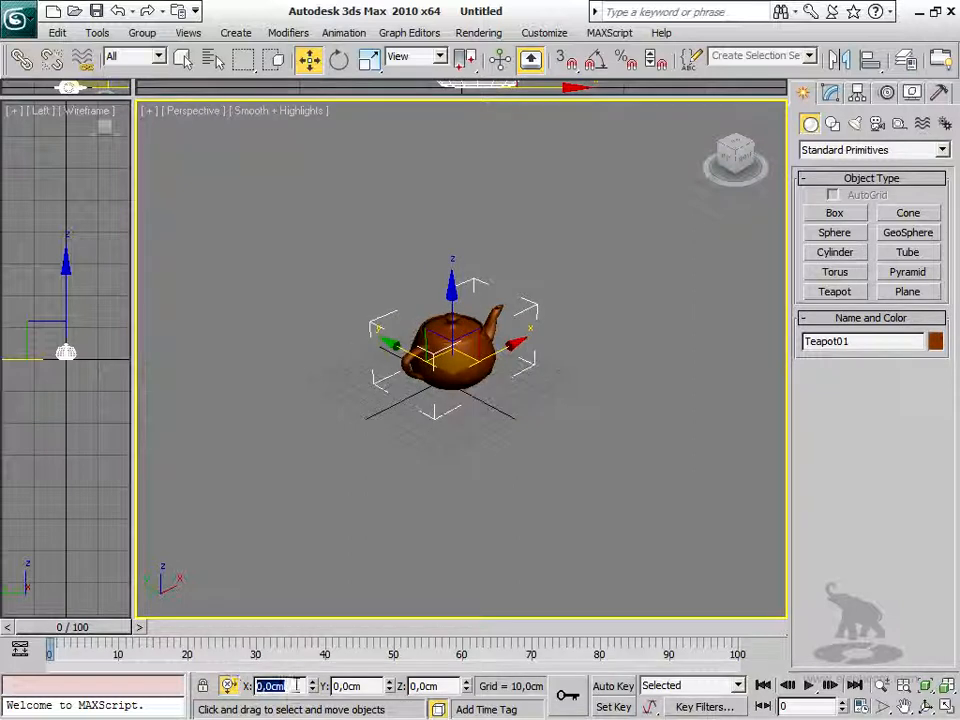
text(10)
key(Return)
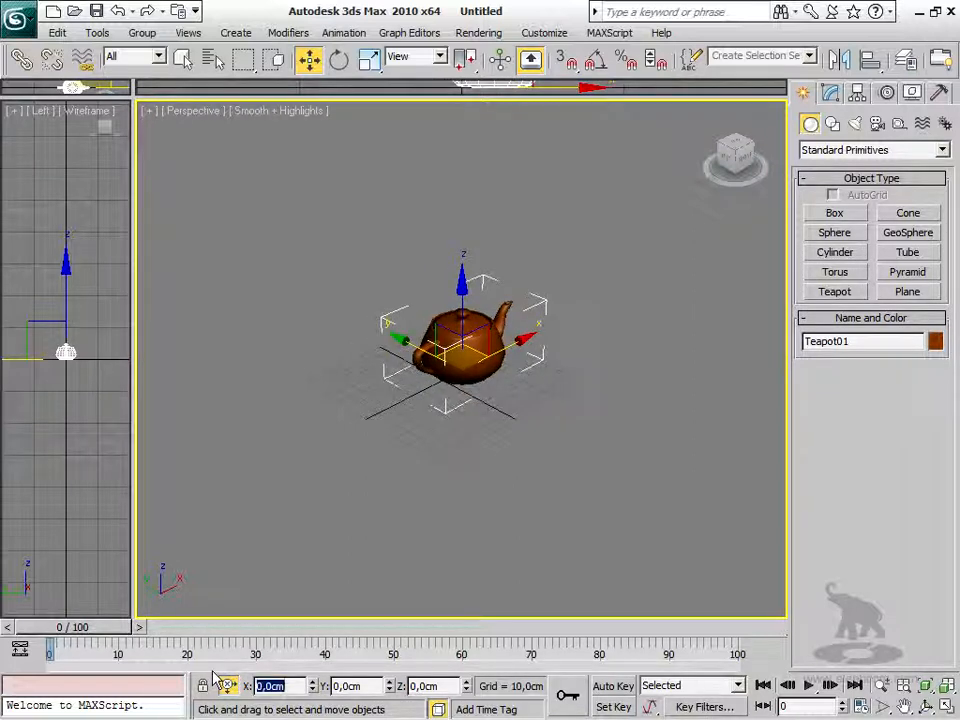
click(229, 687)
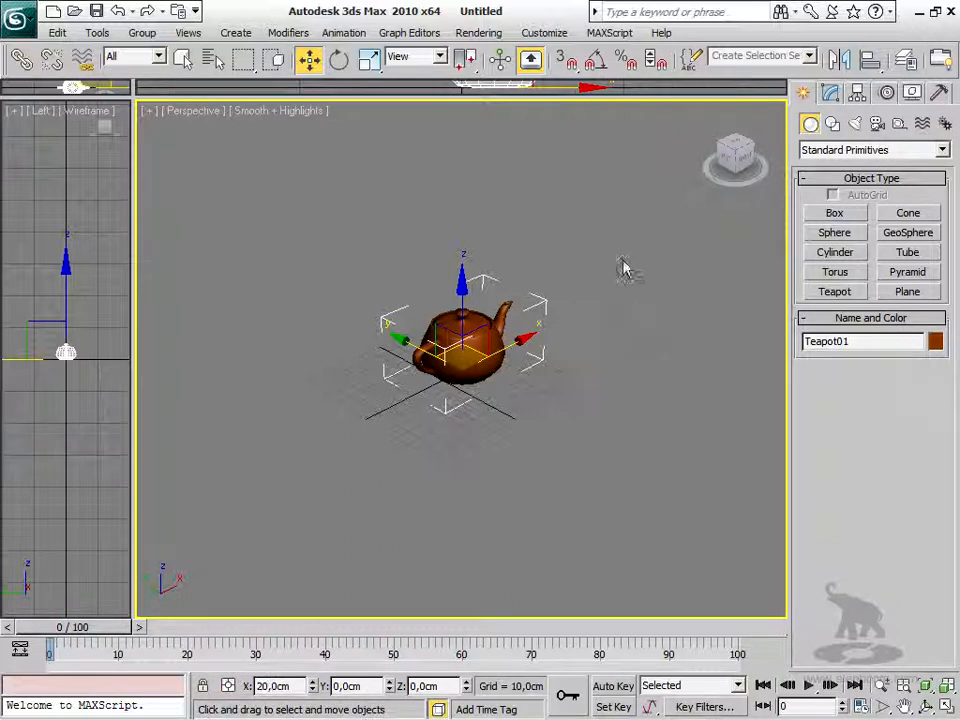
Step: Move the teapot another 10 cm along X with a world offset in the Move Transform Type-In, opened from the object's transform commands
right_click(472, 350)
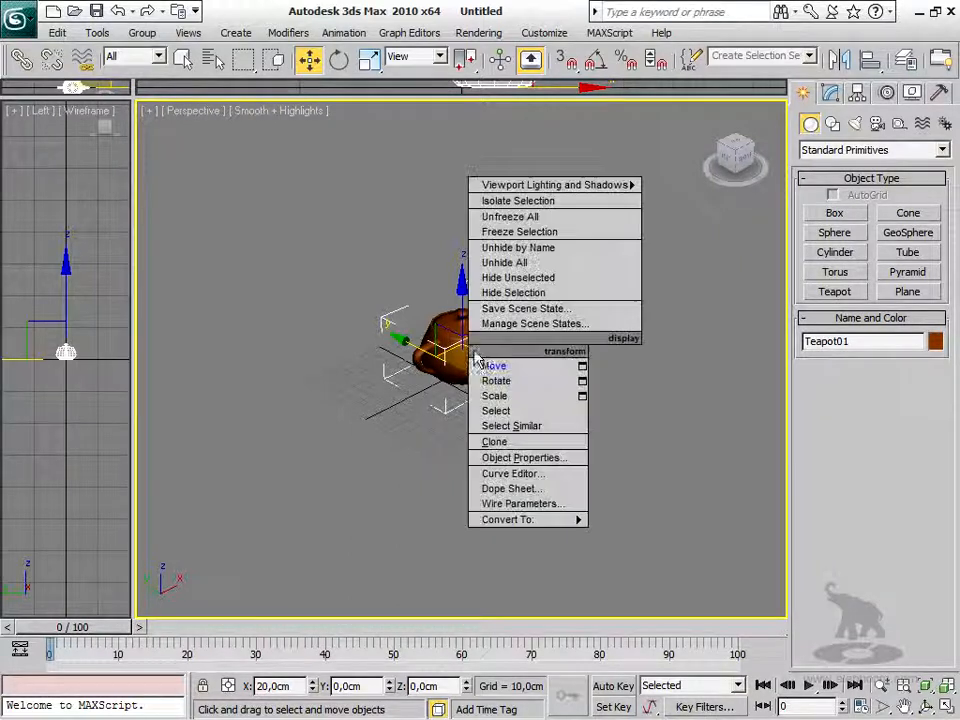
click(582, 367)
drag(539, 283, 331, 214)
double_click(348, 256)
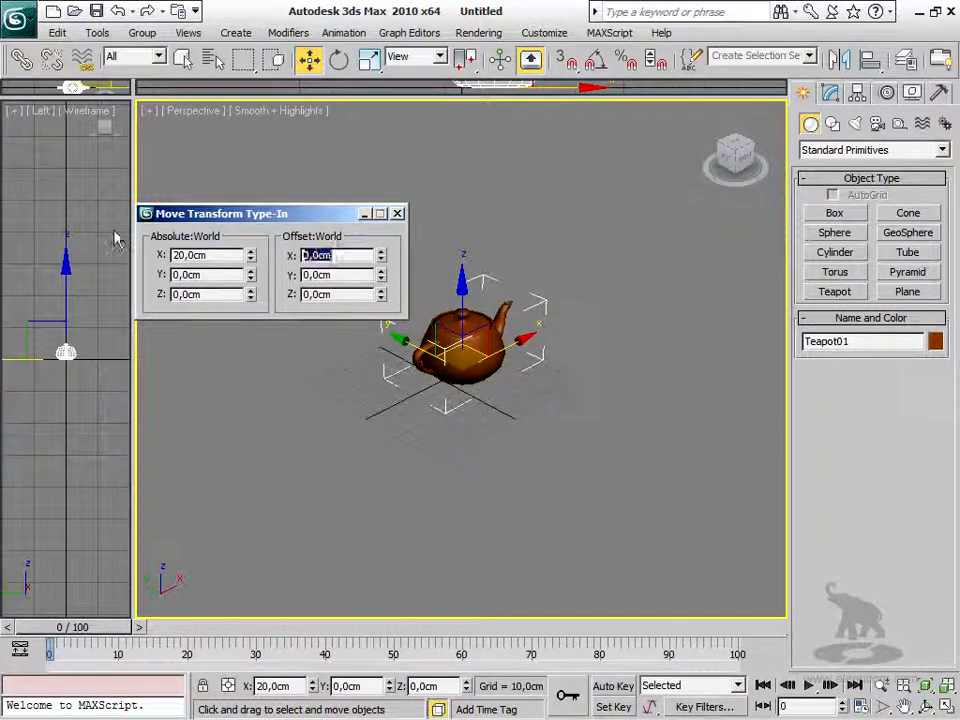
text(10)
key(Return)
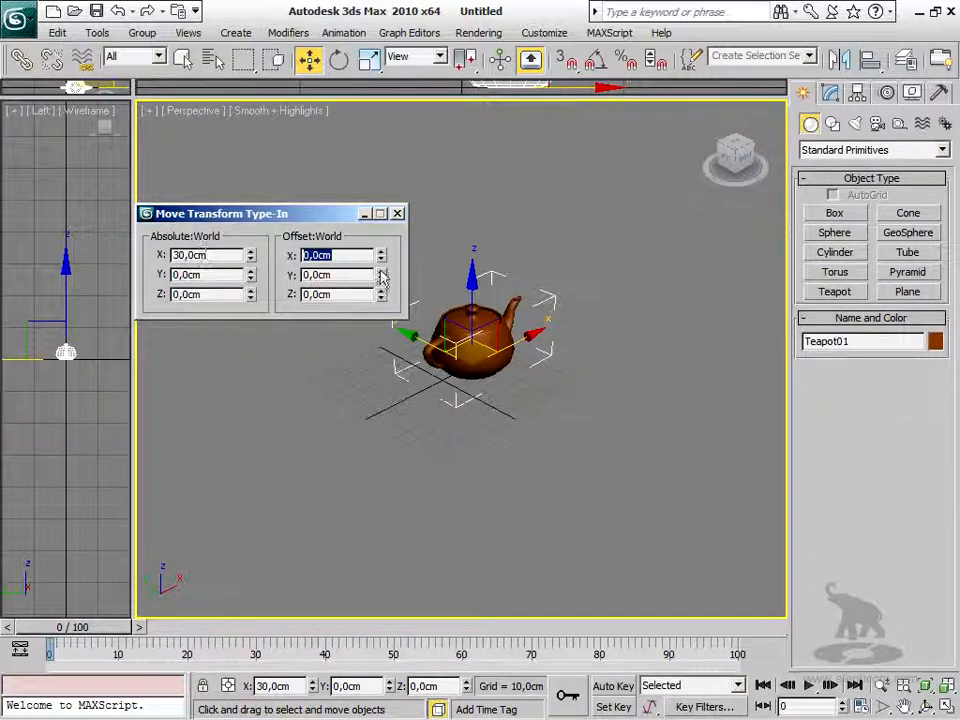
click(397, 213)
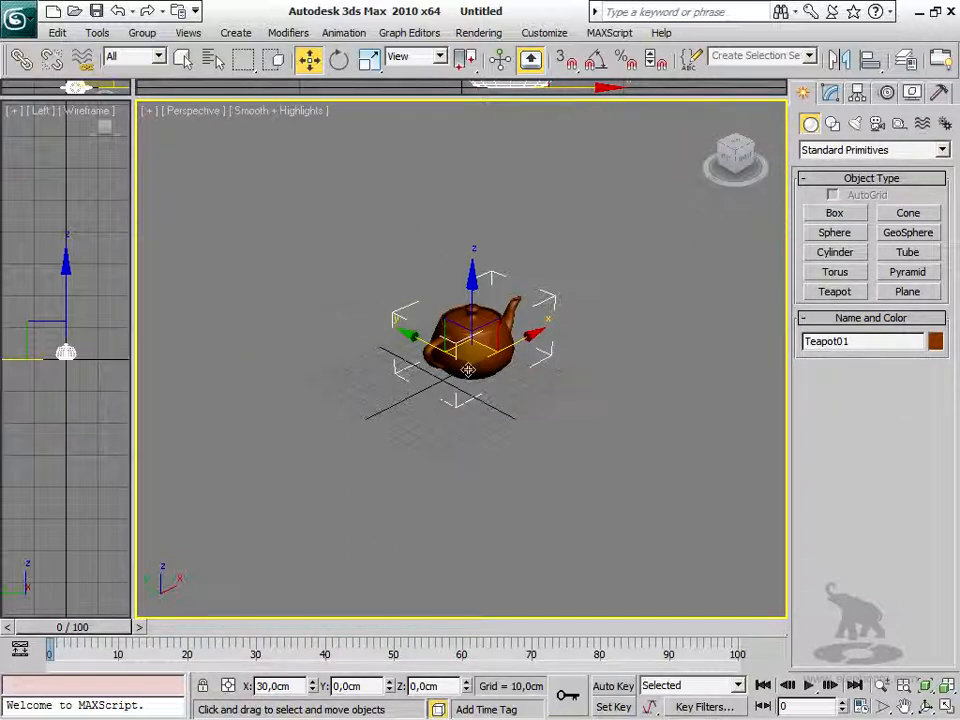
Step: Reopen the Move Transform Type-In from the Move tool, offset the teapot 10 cm along X again, and close the dialog
right_click(309, 63)
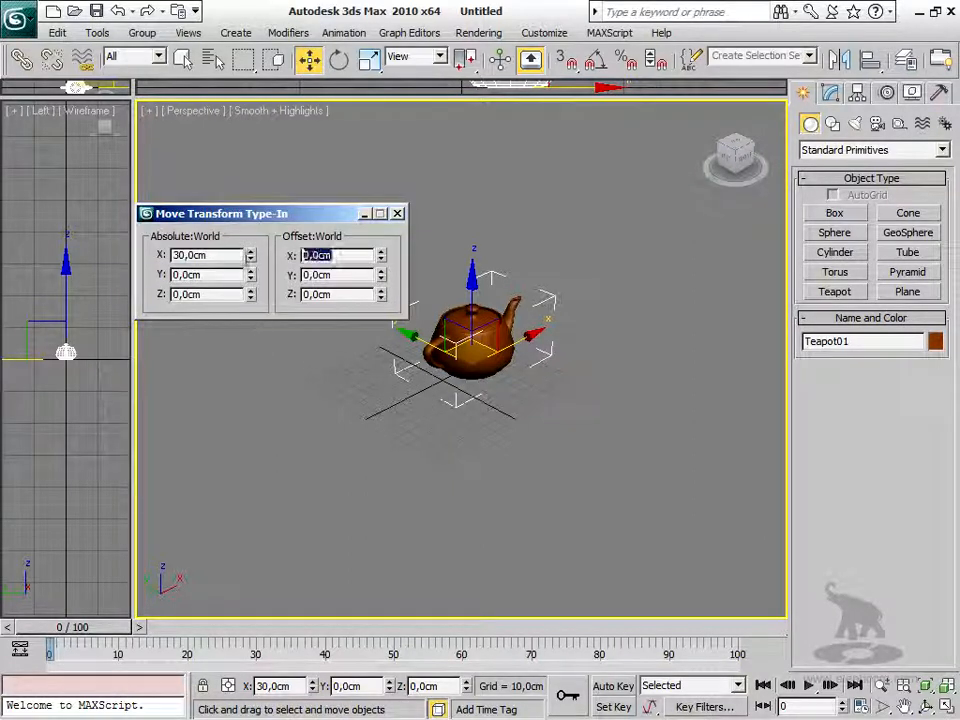
text(10)
key(Return)
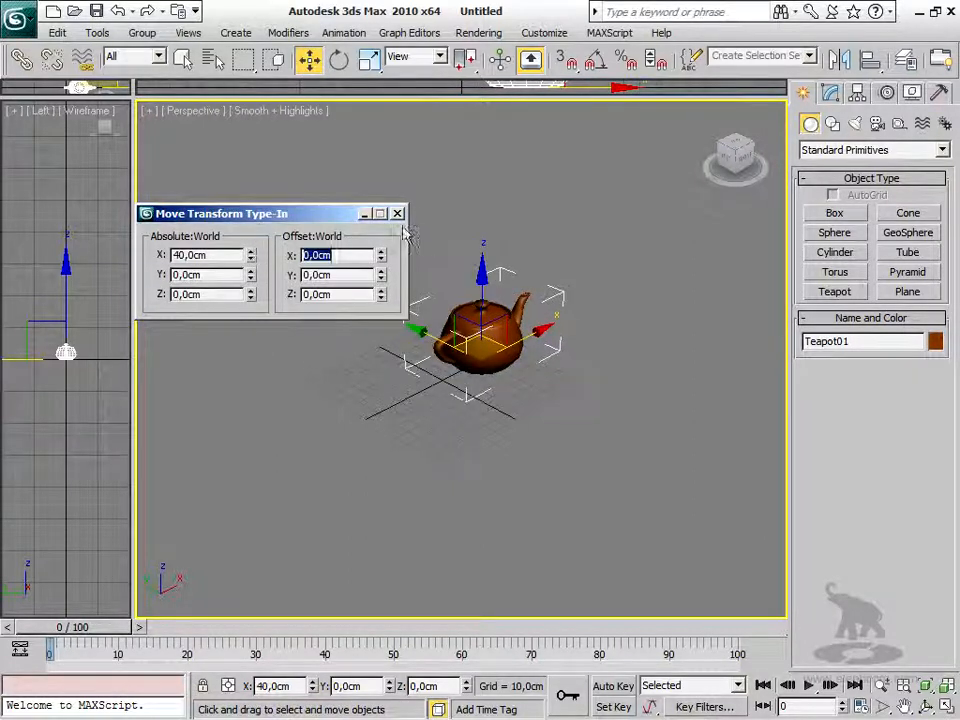
click(398, 213)
Step: Rotate the teapot 45 degrees about X twice with world offsets in the Rotate Transform Type-In
click(339, 60)
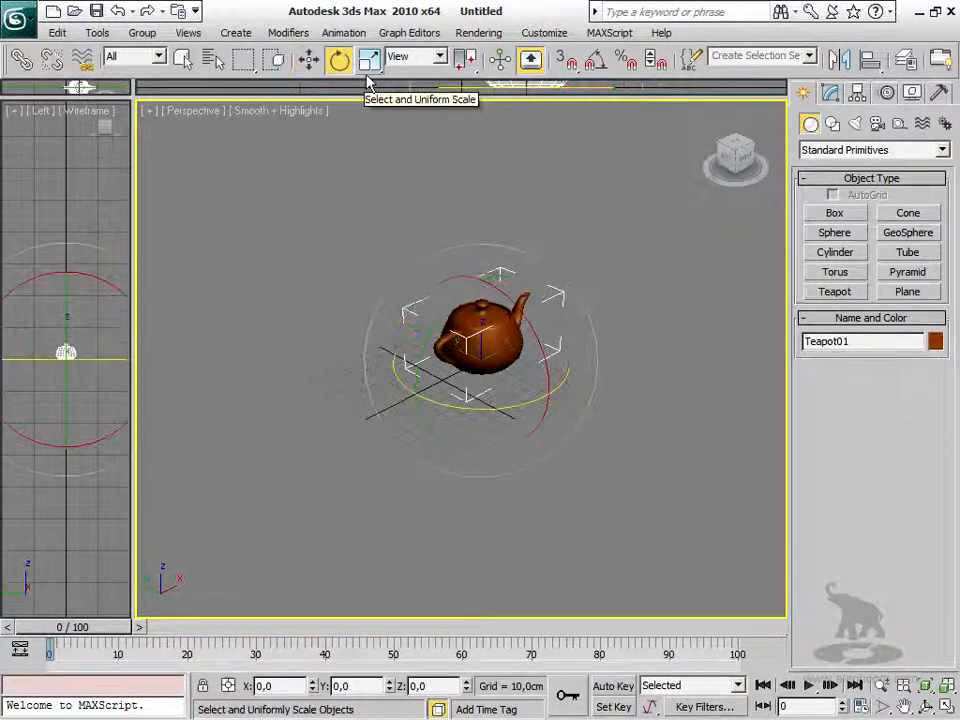
right_click(339, 60)
click(338, 256)
text(45)
key(Return)
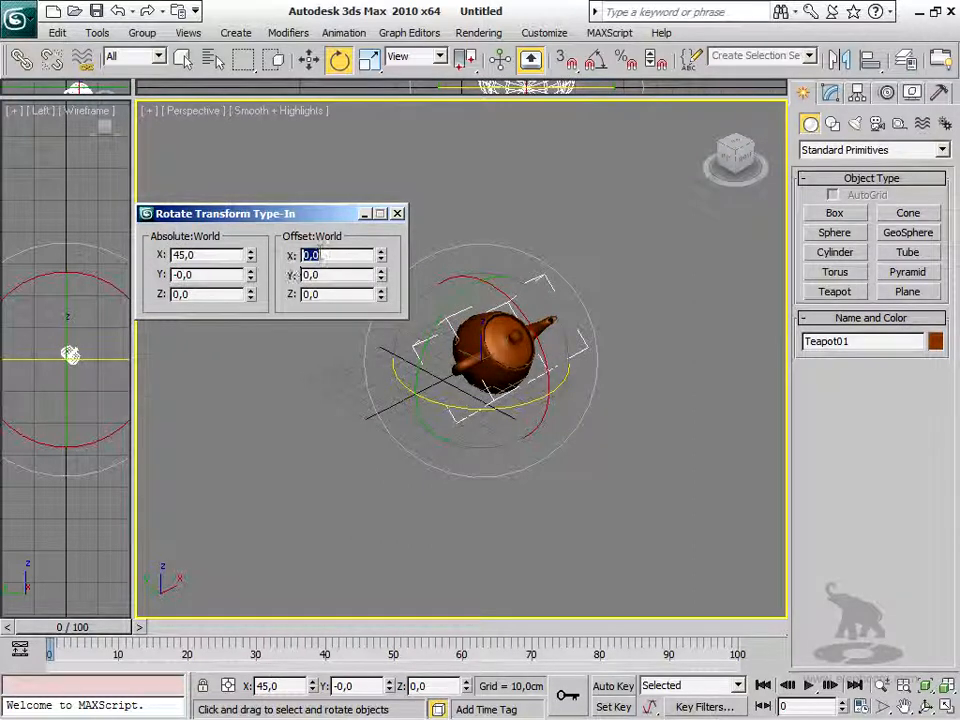
text(45)
key(Return)
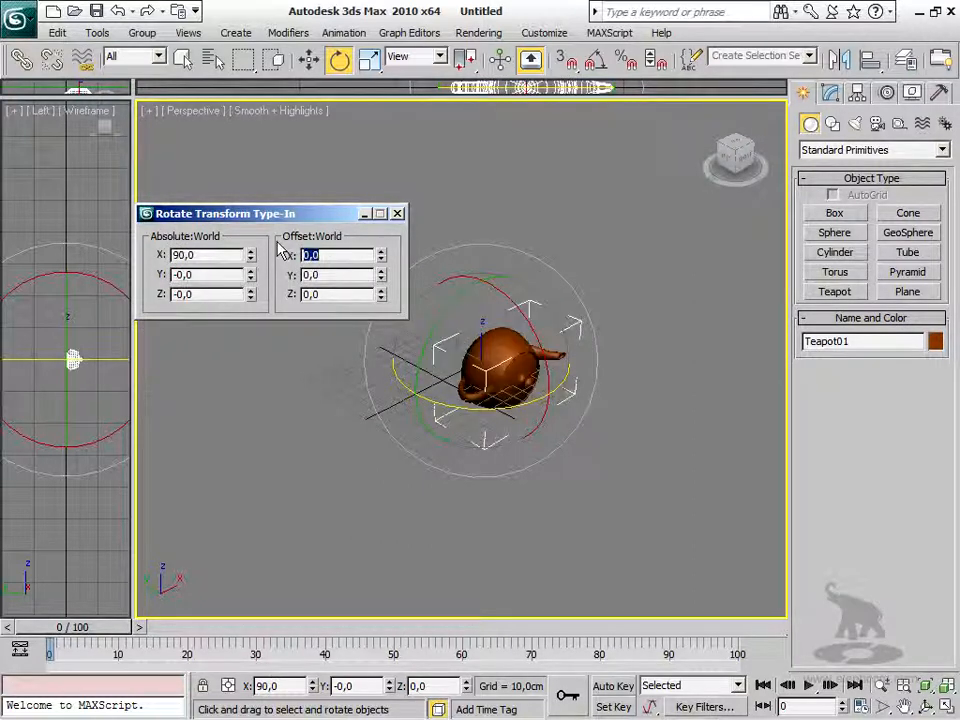
Step: Set the teapot's absolute X rotation to 0 and close the Rotate Transform Type-In
click(205, 254)
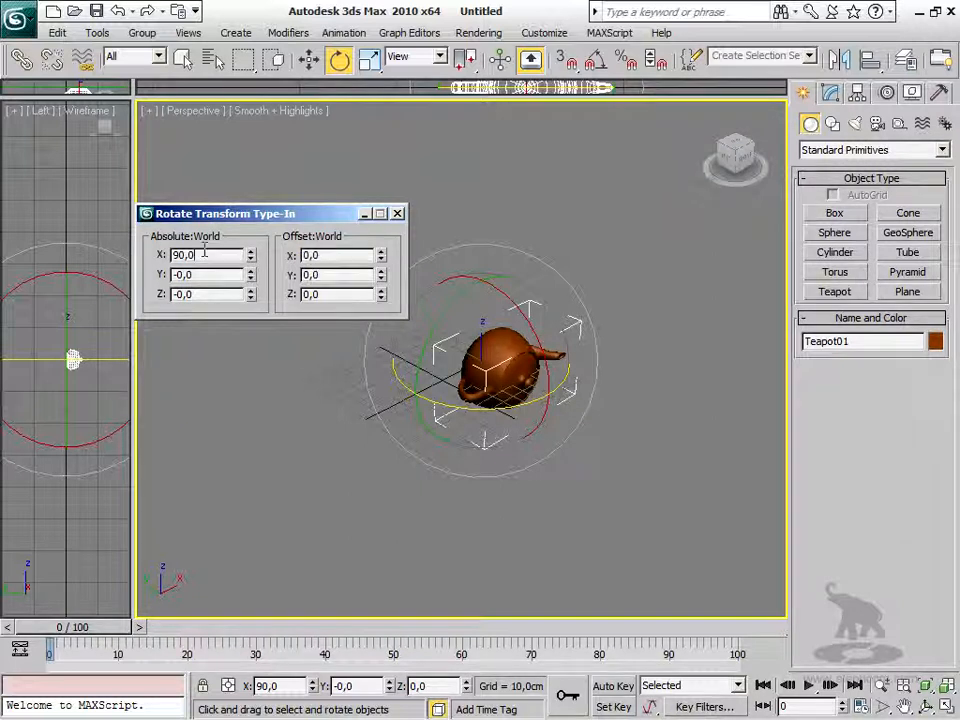
text(0)
key(Return)
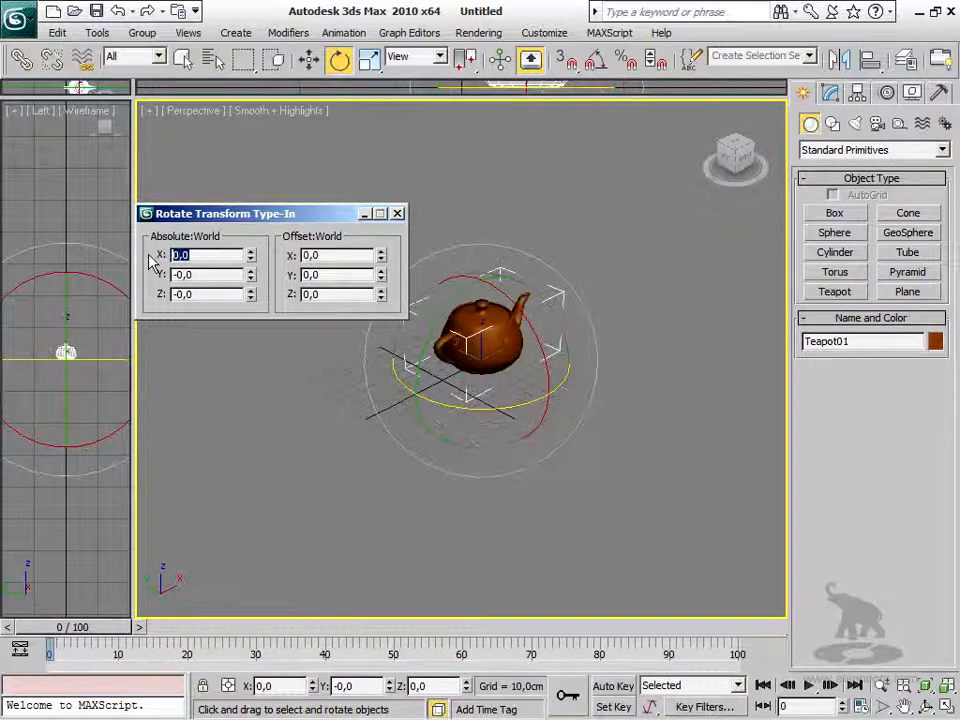
click(397, 214)
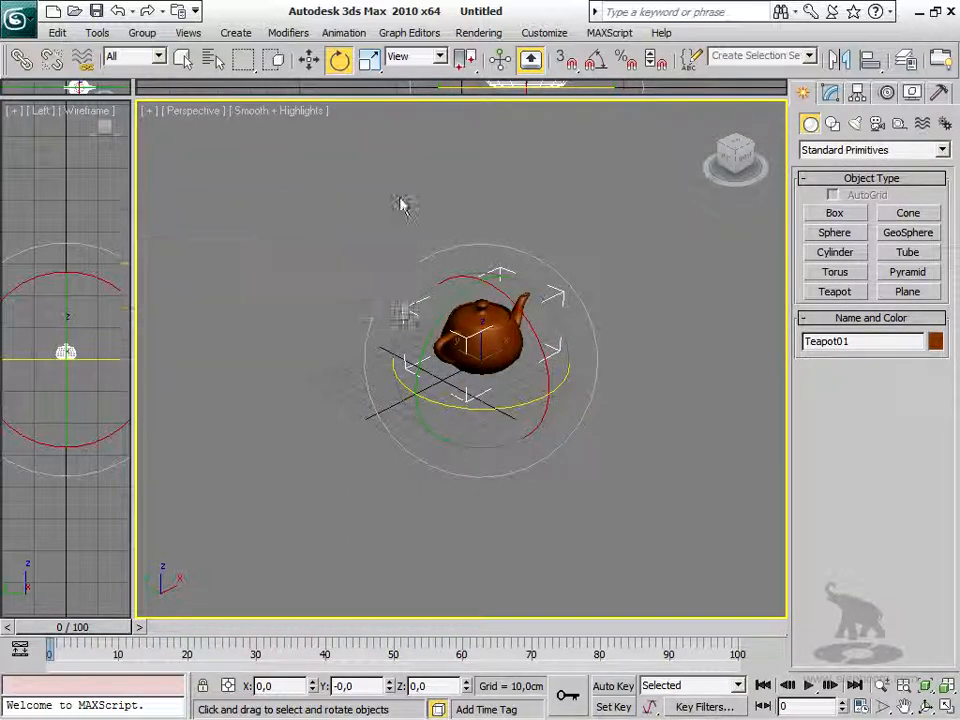
Step: Open the Scale Transform Type-In for the teapot, vary its local Y scale, and reset it to 100
right_click(369, 60)
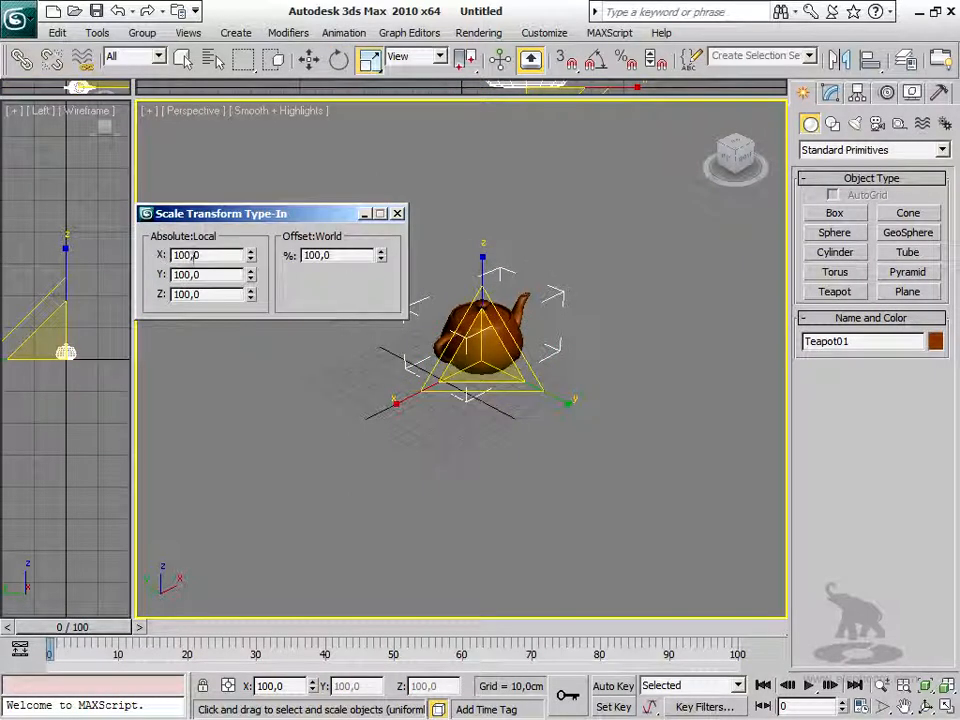
drag(251, 278, 241, 230)
double_click(216, 274)
text(100)
key(Return)
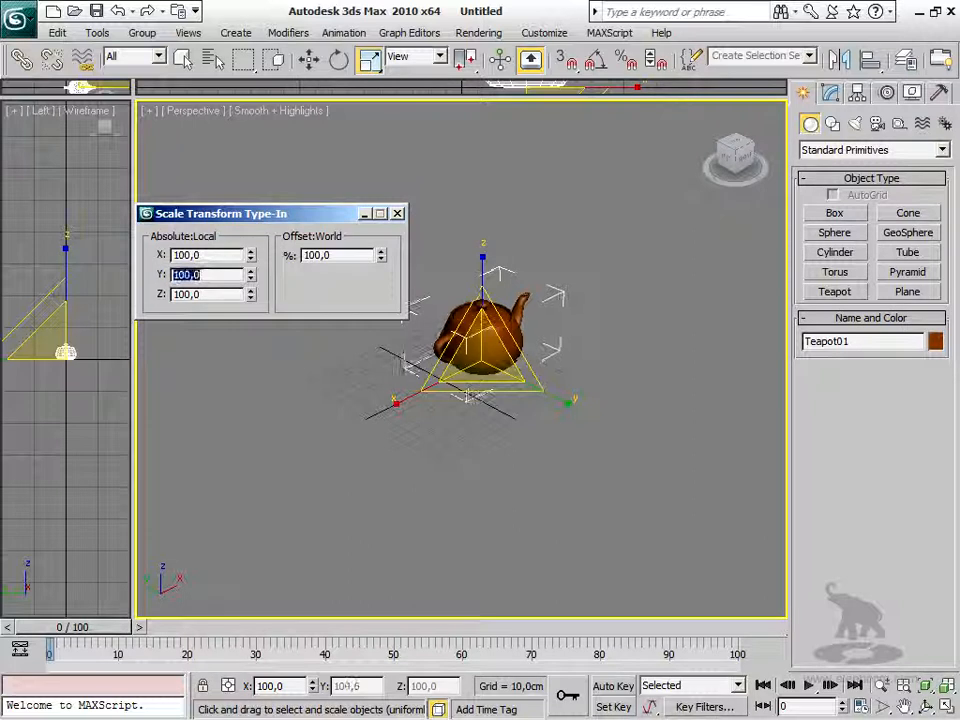
Step: Scale the teapot with world offsets of 50% and 200%, and close the Scale Transform Type-In
double_click(338, 255)
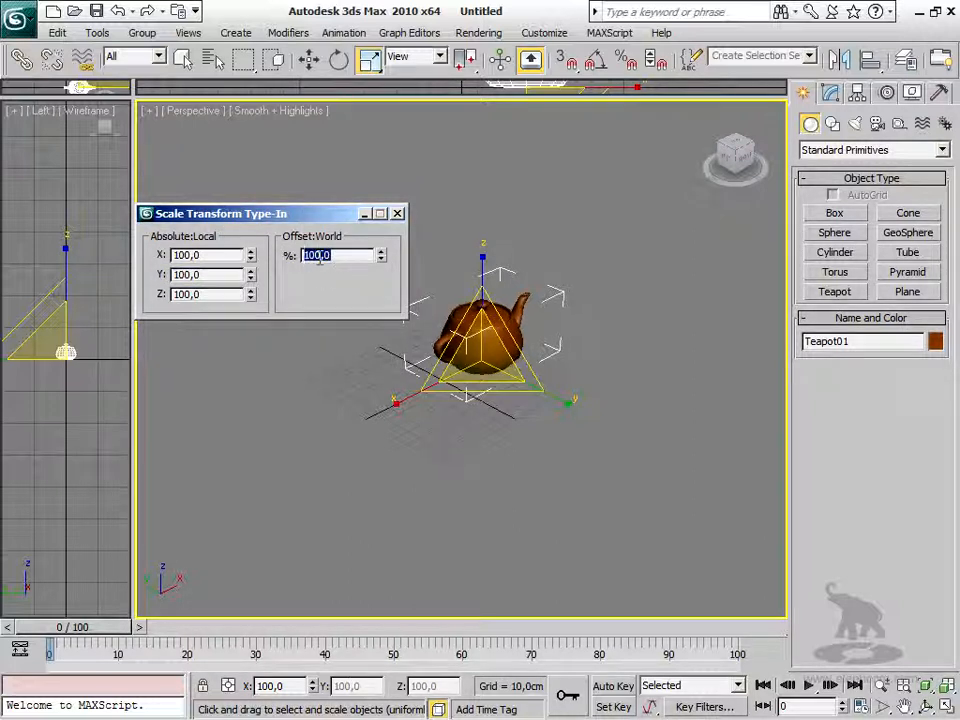
text(50)
key(Return)
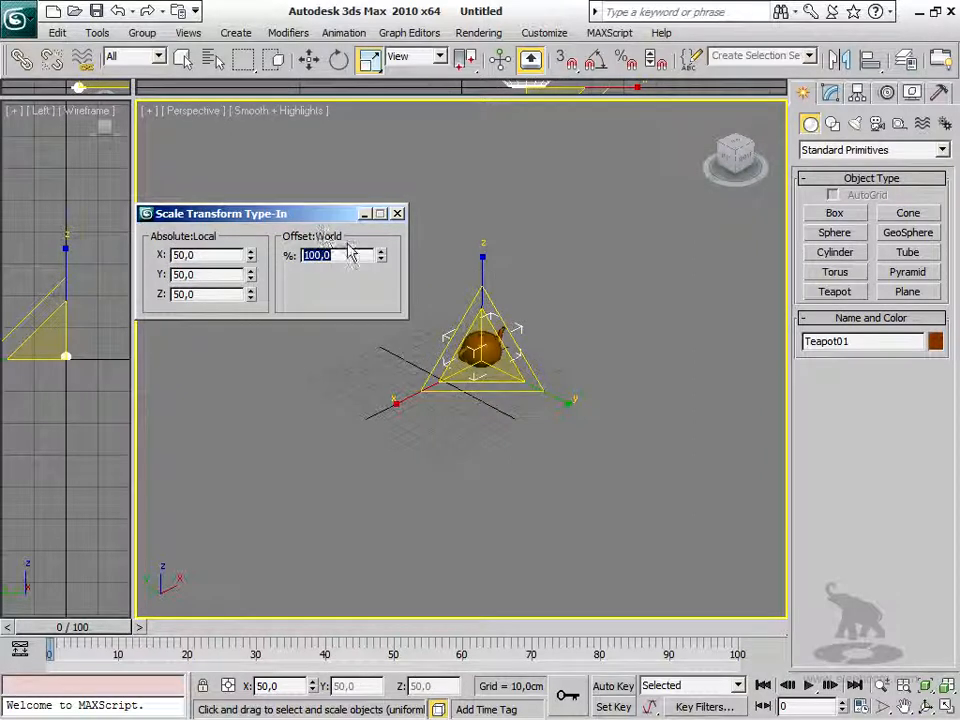
text(200)
key(Return)
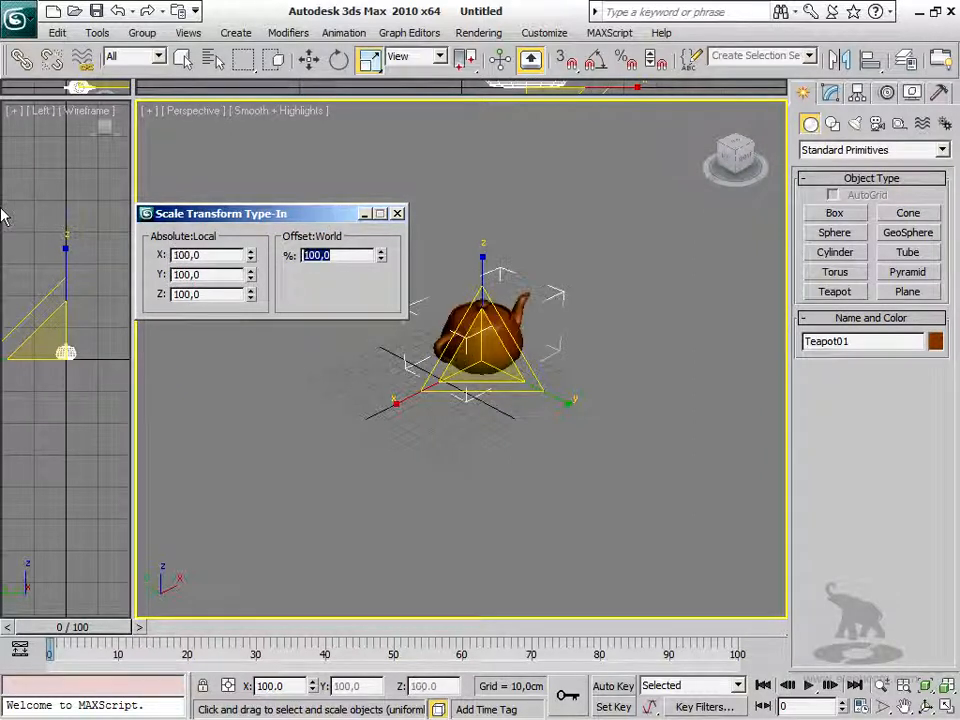
click(397, 214)
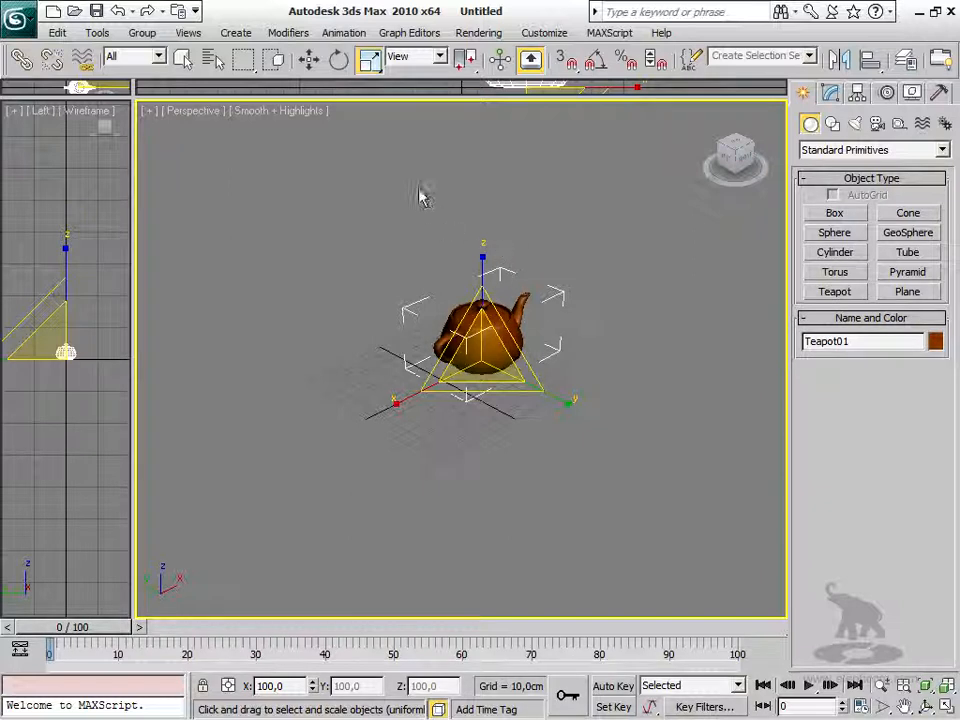
Step: Try the Scale tool's variants on the teapot, ending with uniform scaling to about 73.5% in X and Y and 92.7% in Z
drag(370, 62, 381, 157)
drag(381, 58, 377, 140)
drag(368, 62, 374, 148)
drag(483, 264, 459, 255)
drag(369, 57, 369, 90)
mouse_move(485, 258)
mouse_down()
mouse_move(485, 275)
mouse_move(485, 200)
mouse_move(485, 264)
mouse_up()
mouse_move(369, 57)
mouse_down()
mouse_move(370, 84)
mouse_move(369, 58)
mouse_up()
mouse_move(476, 353)
mouse_down()
mouse_move(476, 385)
mouse_move(467, 356)
mouse_up()
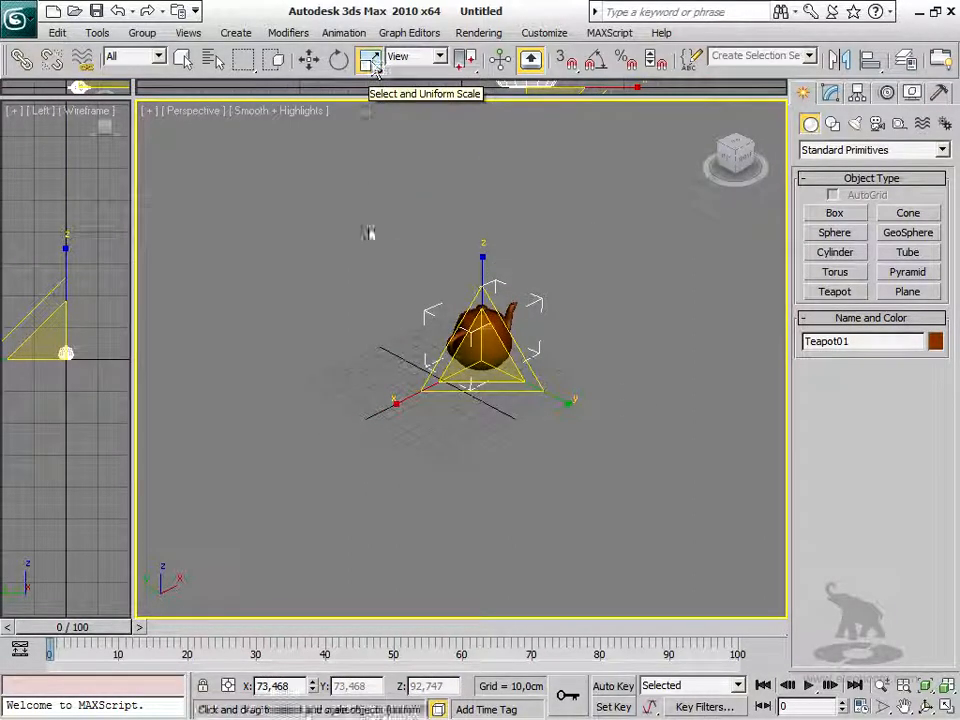
Step: Deselect and reselect the teapot, and cycle repeatedly through the uniform, non-uniform and squash scale modes, ending on squash
click(585, 279)
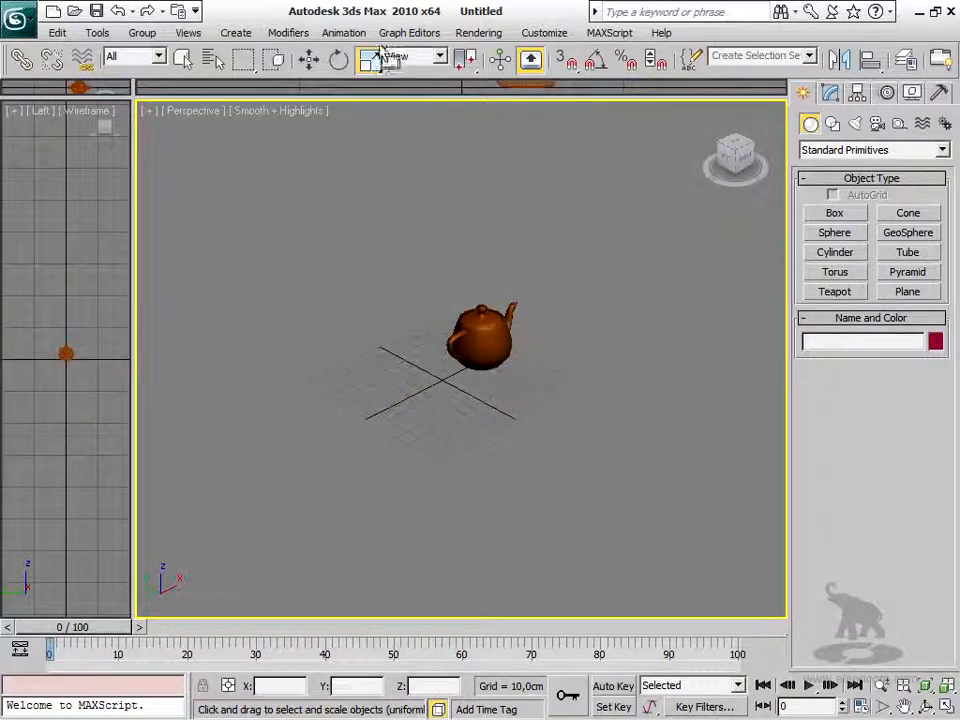
click(481, 338)
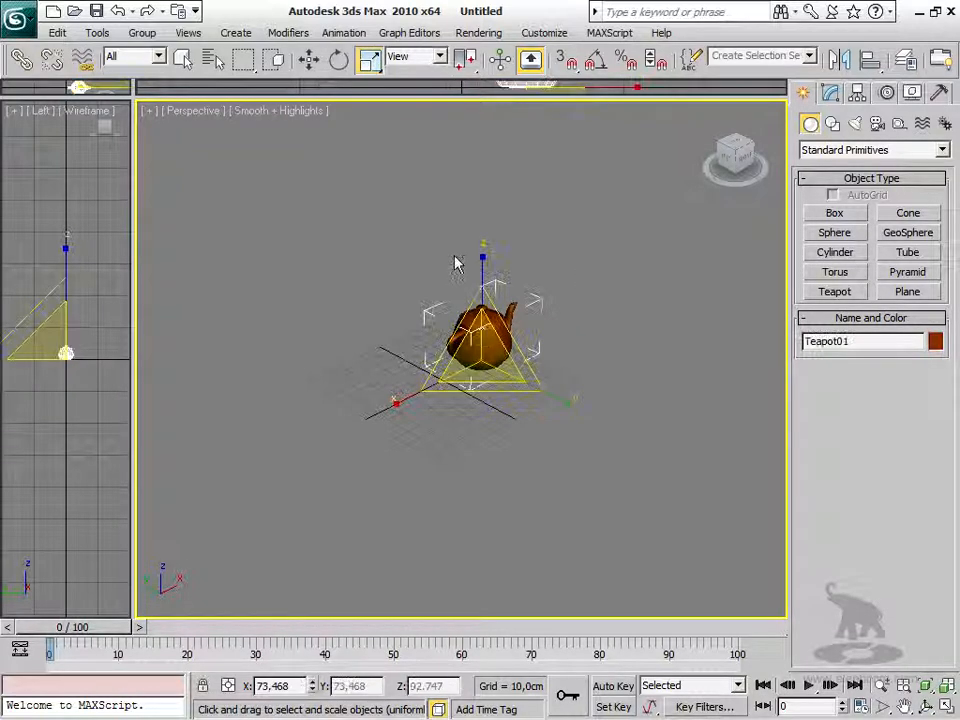
key(r)
key(r)
key(r)
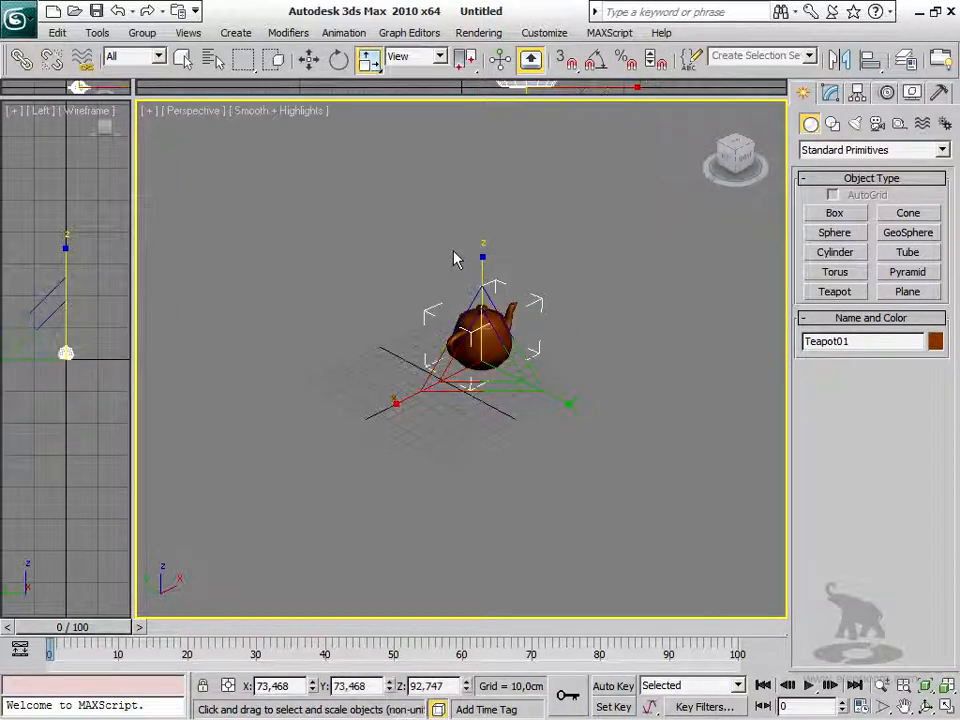
key(r)
key(r)
key(r)
key(r)
key(r)
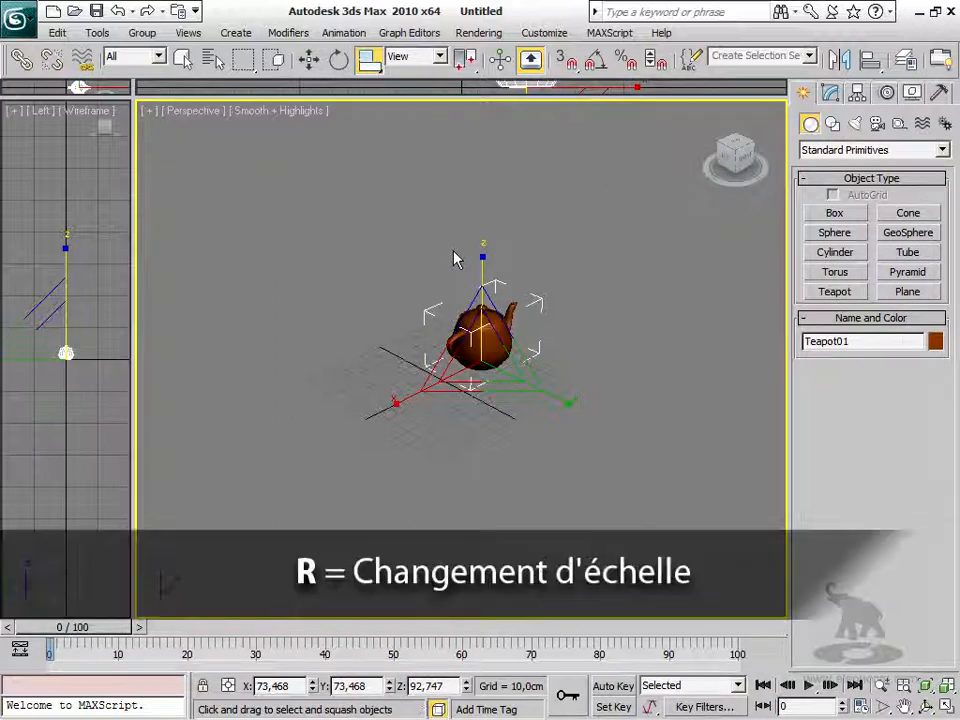
key(r)
key(r)
key(r)
key(r)
key(r)
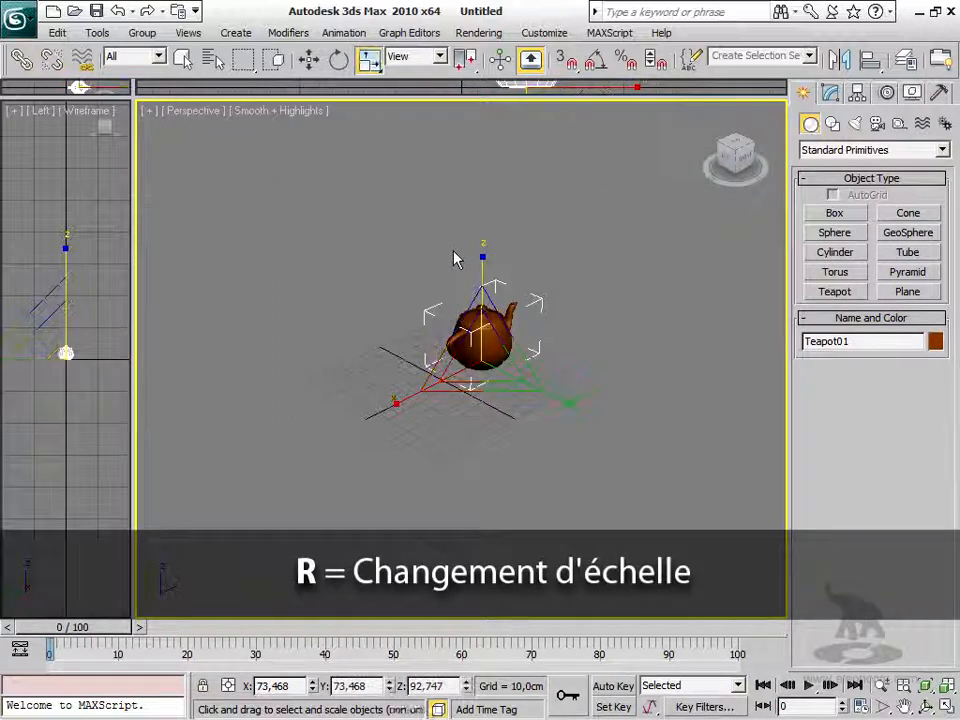
key(r)
key(r)
key(r)
key(r)
key(r)
key(r)
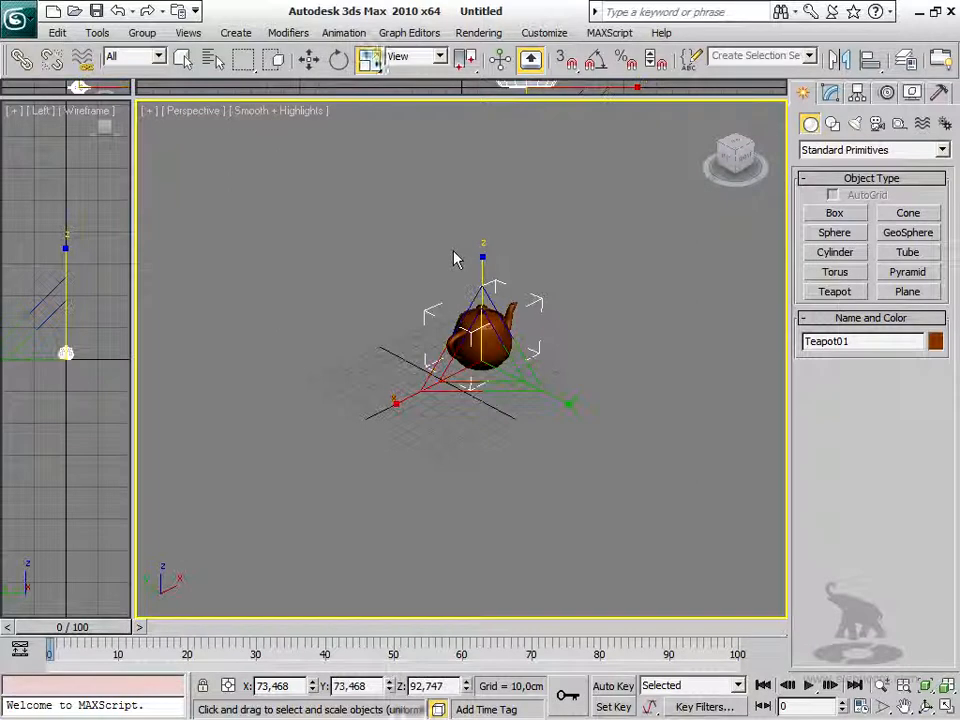
key(r)
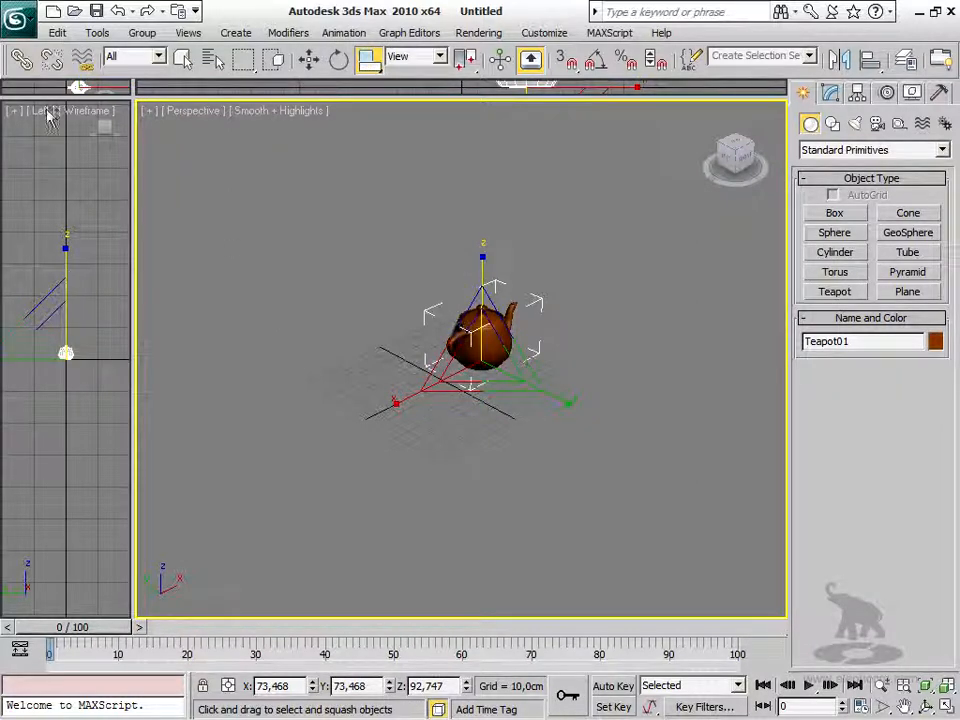
Step: Undo the teapot's scale, rotate and move operations back to the oldest Move in the undo history
click(121, 11)
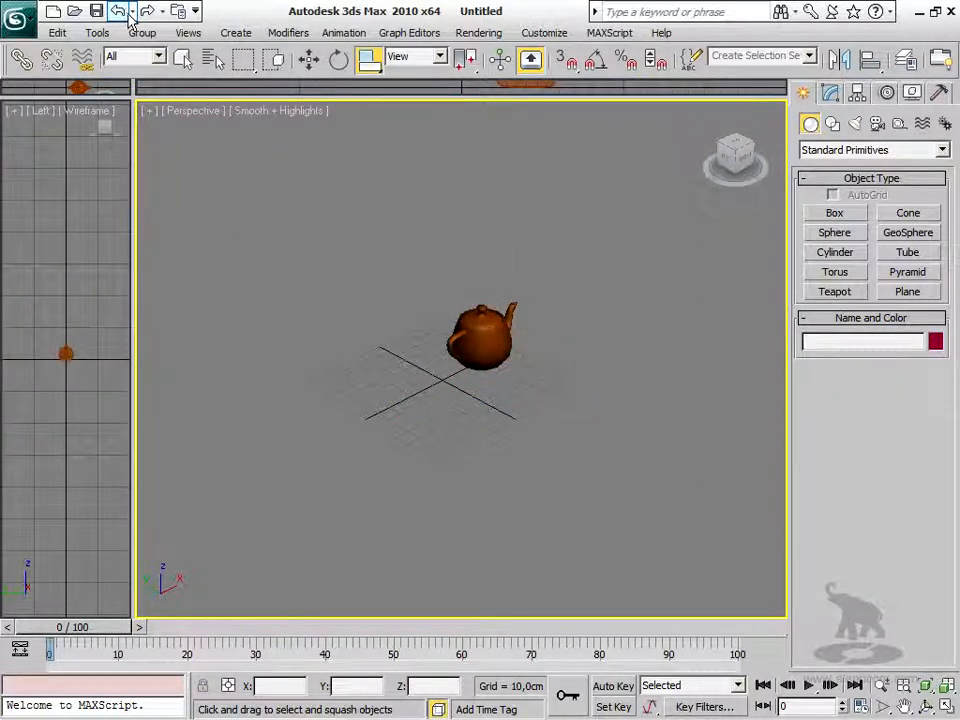
right_click(133, 15)
click(130, 15)
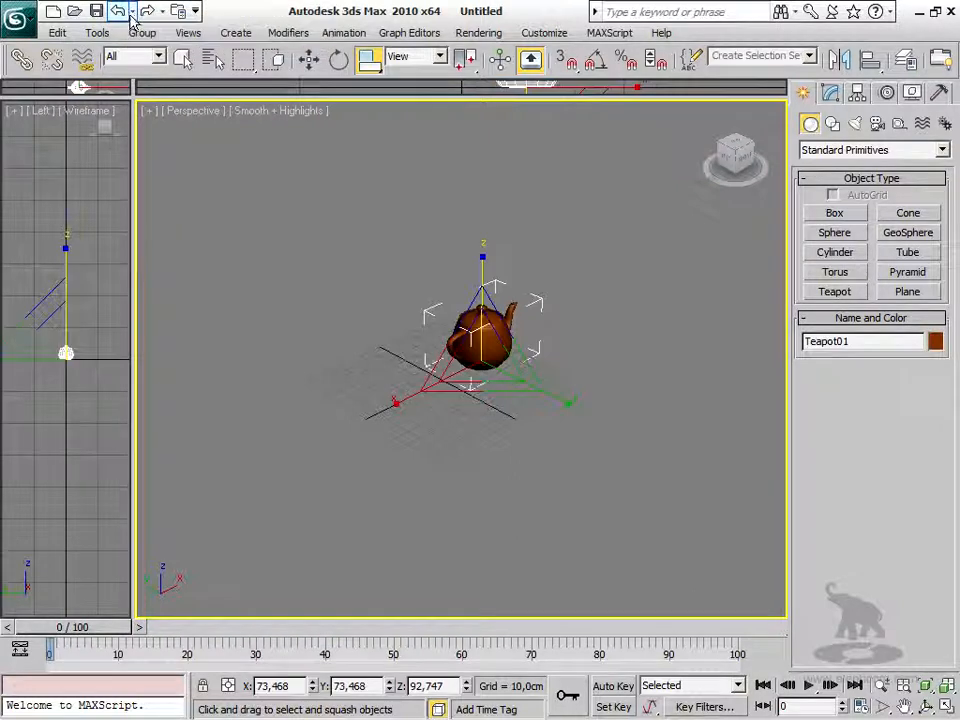
click(133, 12)
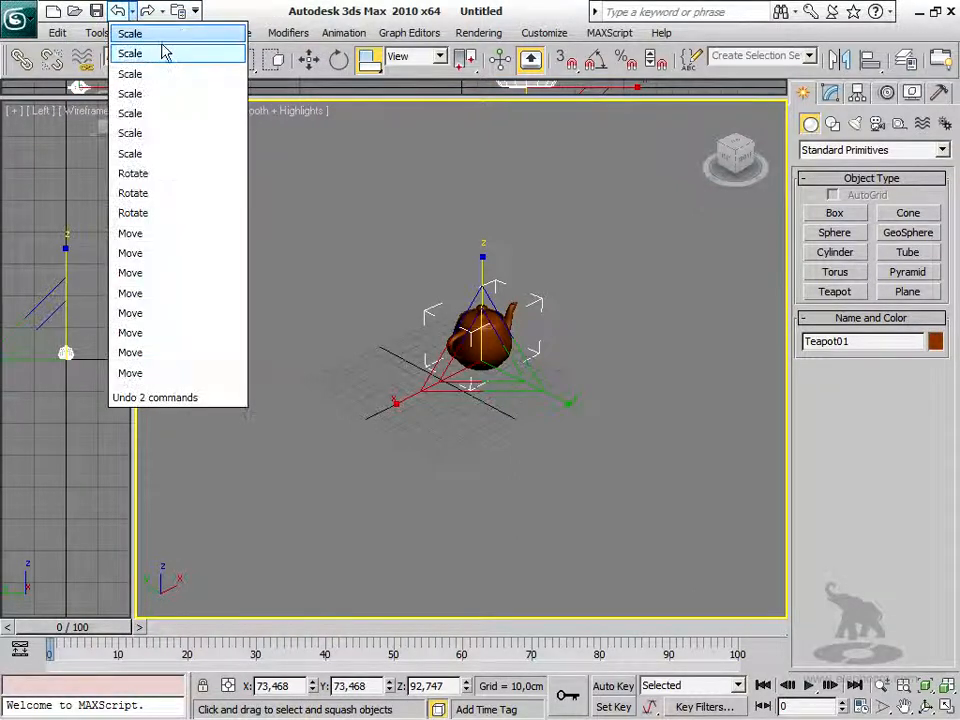
click(144, 401)
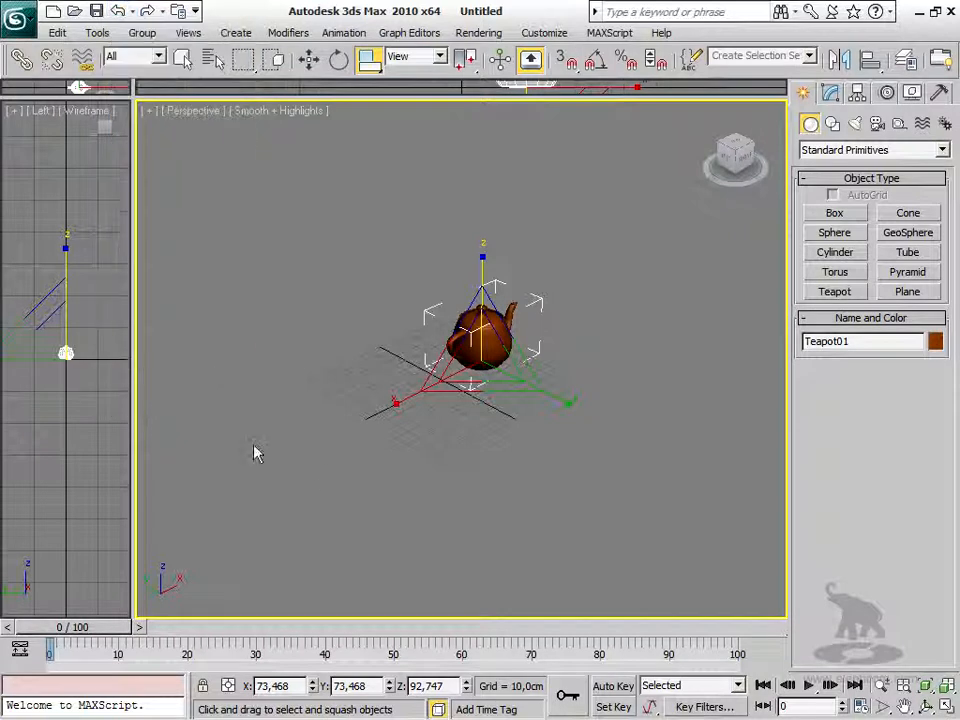
click(127, 14)
click(132, 13)
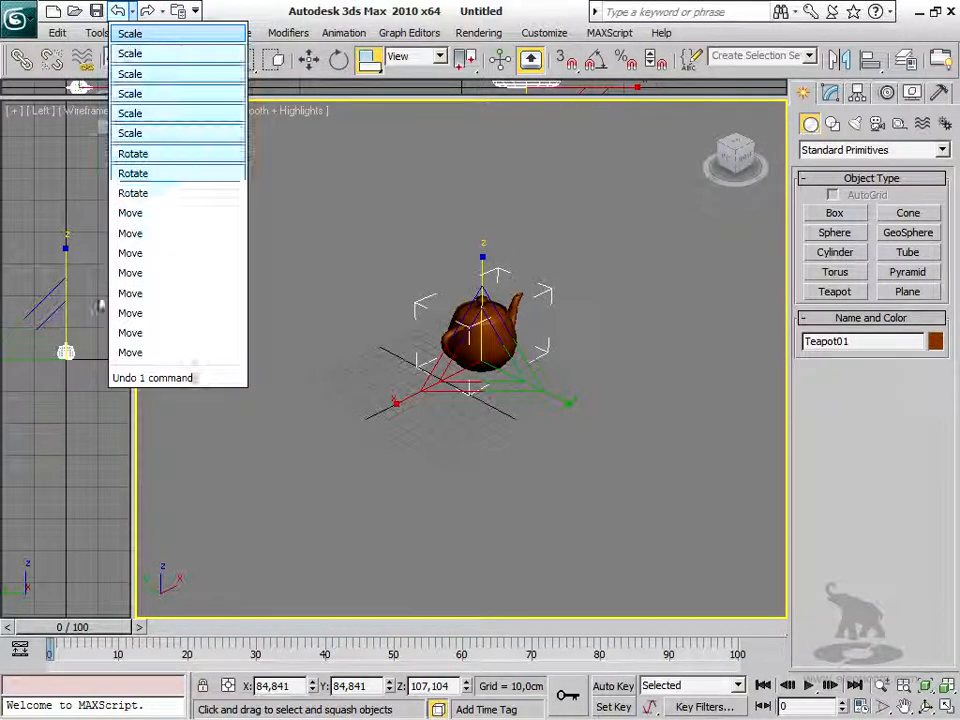
click(116, 352)
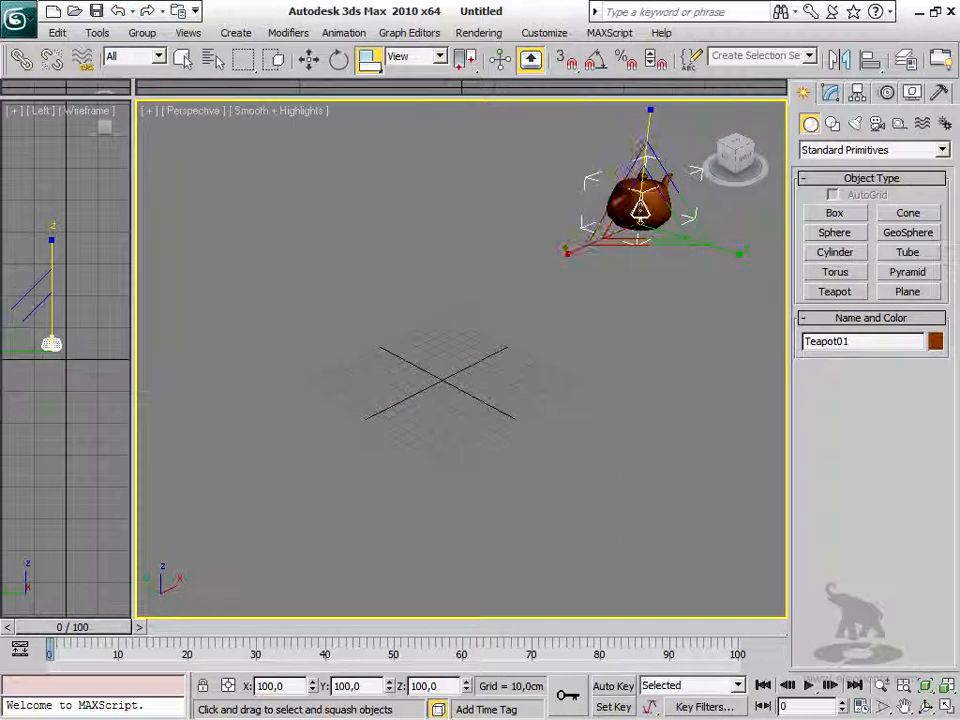
Step: Activate Move for the teapot and set its absolute X position to 0
right_click(636, 207)
key(Escape)
right_click(636, 207)
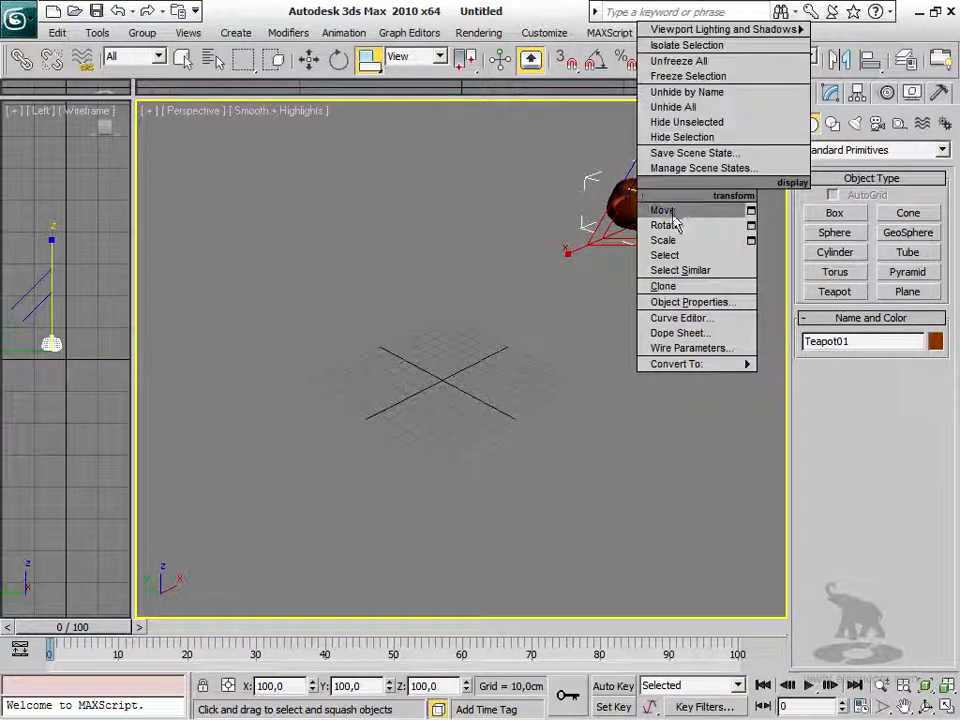
click(660, 226)
double_click(281, 686)
text(0)
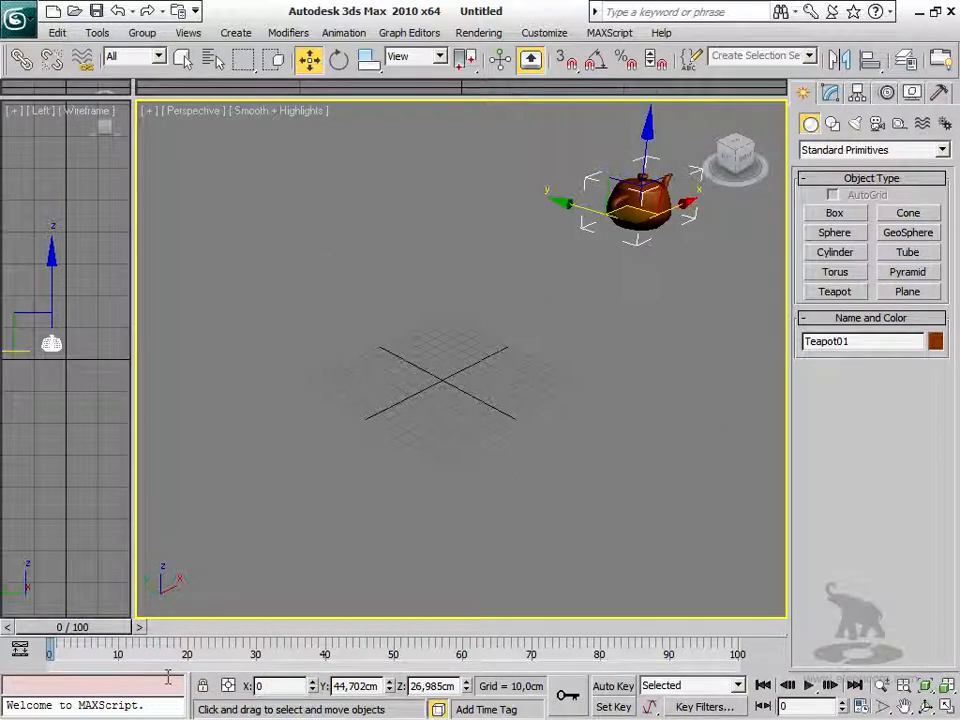
key(Return)
Step: Set the teapot's absolute Y and Z positions to 0
key(Tab)
text(0)
key(Return)
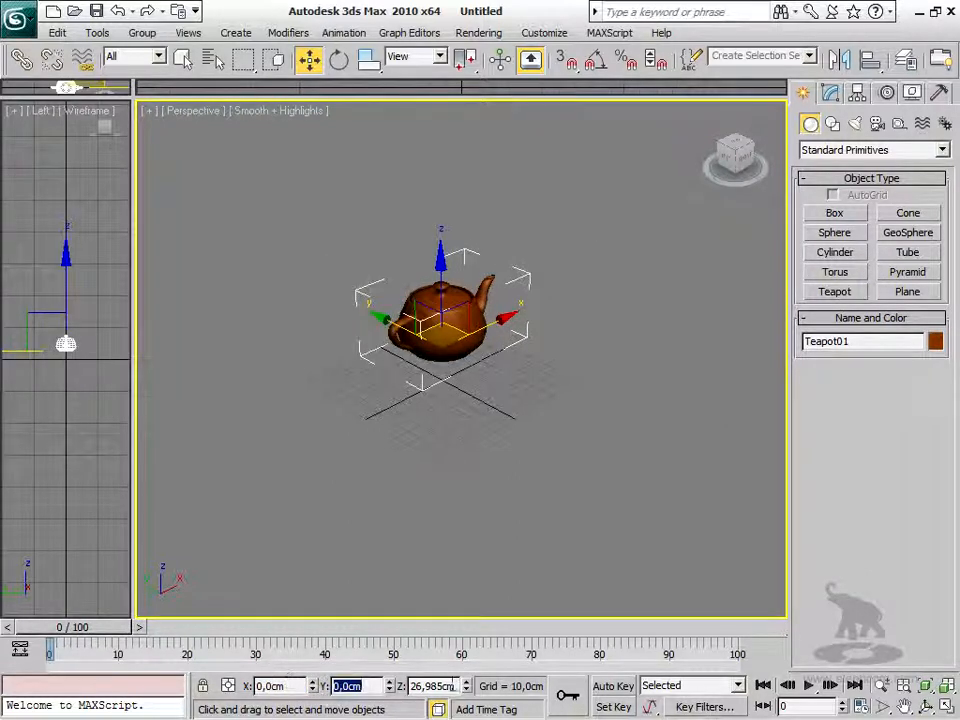
key(Tab)
text(0)
key(Return)
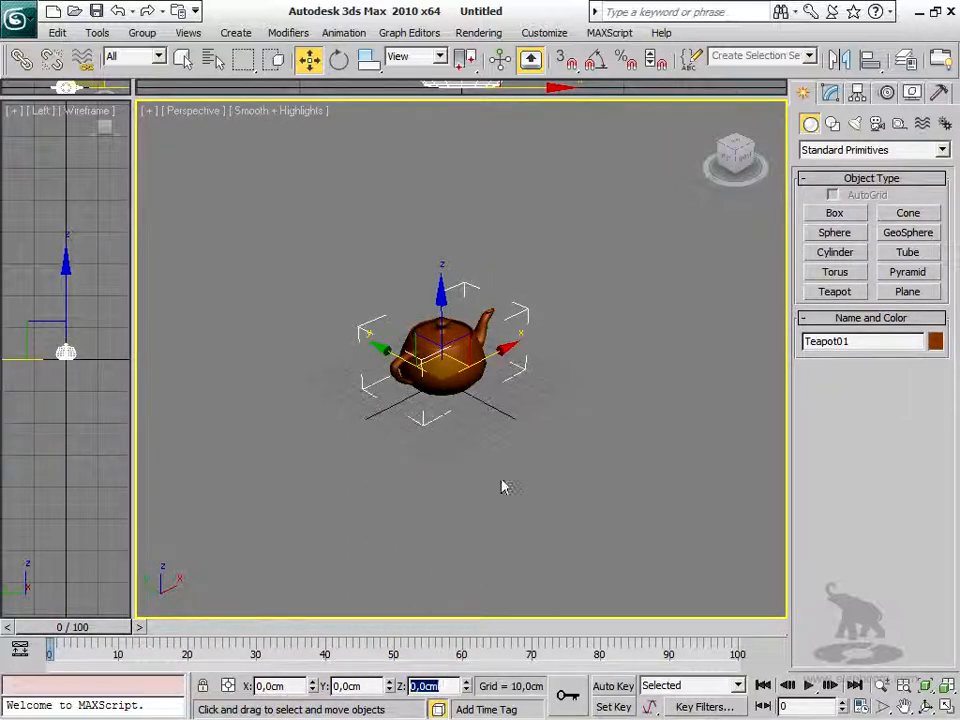
Step: Move the teapot freely with the gizmo to about X -2.7 cm and Y -0.7 cm, keeping it selected
scroll(495, 480, up, 5)
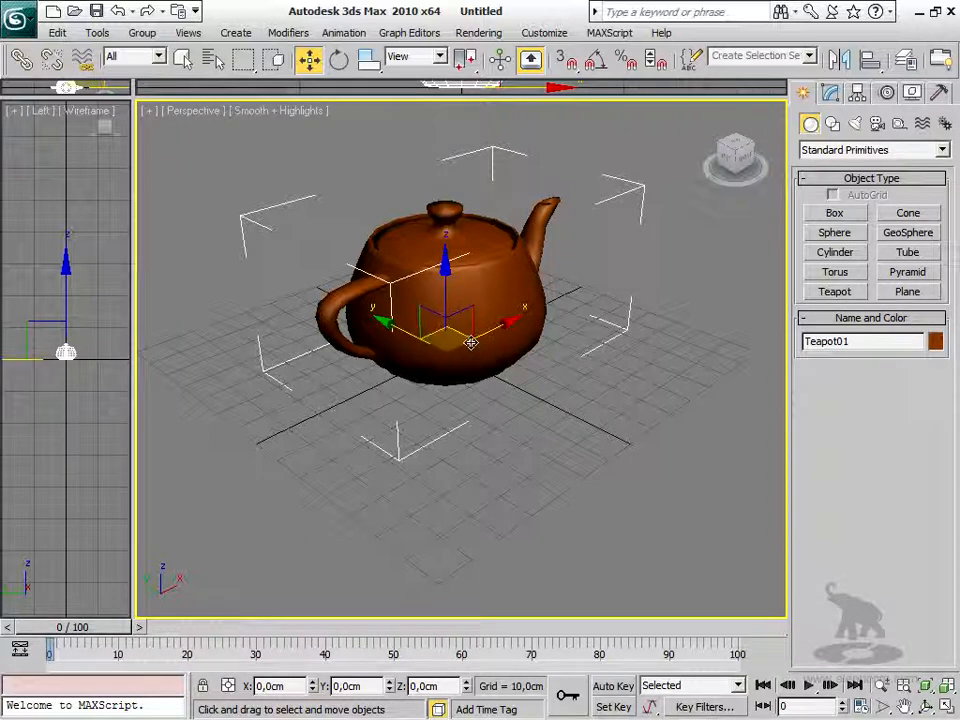
mouse_move(503, 330)
mouse_down()
mouse_move(507, 318)
mouse_move(760, 182)
mouse_move(400, 356)
mouse_move(397, 370)
mouse_move(469, 315)
mouse_move(456, 339)
mouse_move(575, 318)
mouse_move(630, 275)
mouse_move(420, 345)
mouse_move(641, 333)
mouse_move(375, 381)
mouse_move(532, 345)
mouse_move(405, 372)
mouse_move(388, 407)
mouse_move(501, 385)
mouse_move(636, 379)
mouse_move(679, 354)
mouse_move(591, 351)
mouse_move(607, 352)
mouse_move(588, 340)
mouse_move(522, 369)
mouse_move(469, 372)
mouse_move(412, 406)
mouse_move(250, 405)
mouse_move(332, 454)
mouse_move(429, 439)
mouse_move(336, 506)
mouse_move(514, 440)
mouse_move(547, 442)
mouse_move(602, 396)
mouse_move(523, 399)
mouse_move(744, 389)
mouse_move(744, 338)
mouse_move(682, 389)
mouse_move(555, 340)
mouse_move(440, 342)
mouse_move(498, 343)
mouse_up()
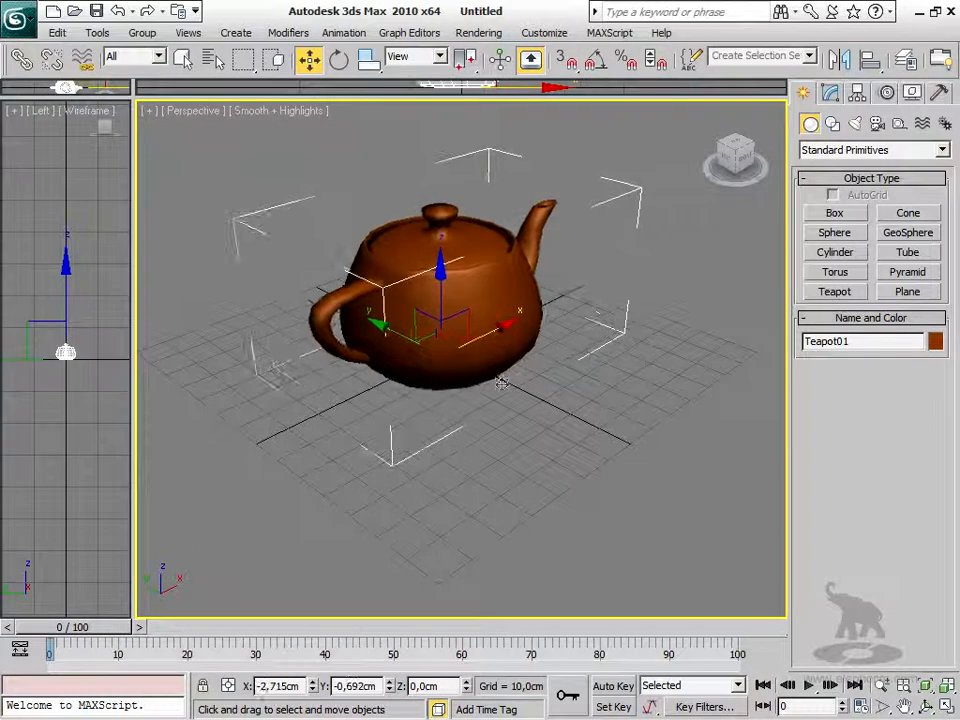
click(498, 482)
click(464, 364)
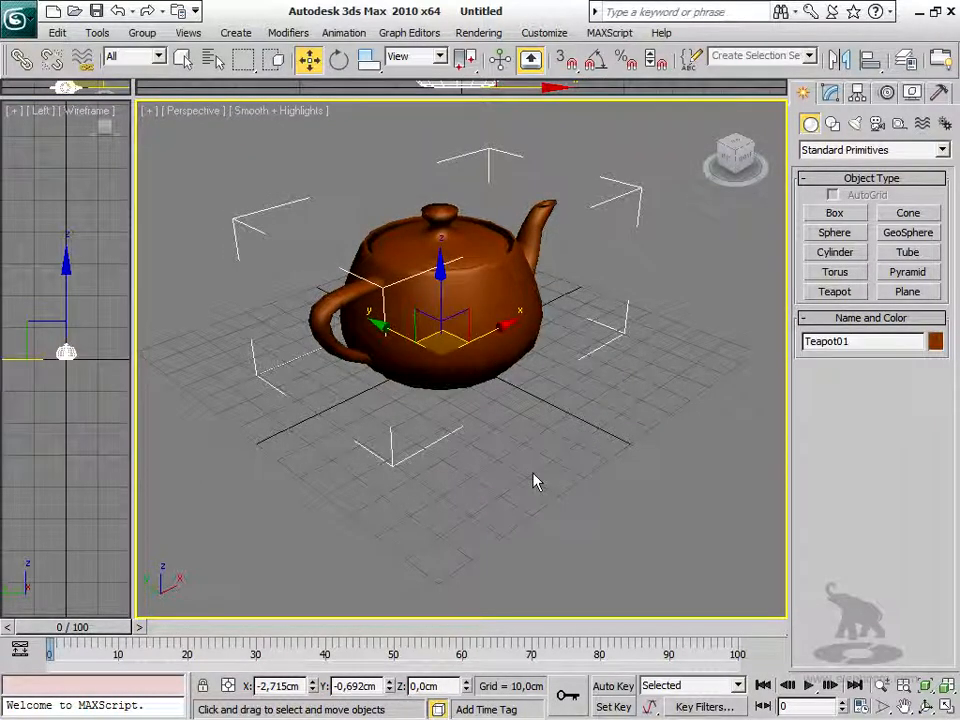
Step: Constrain the teapot's movement to the X, Y and Z axes in turn, and switch to the two-axis plane constraints
key(F5)
key(F6)
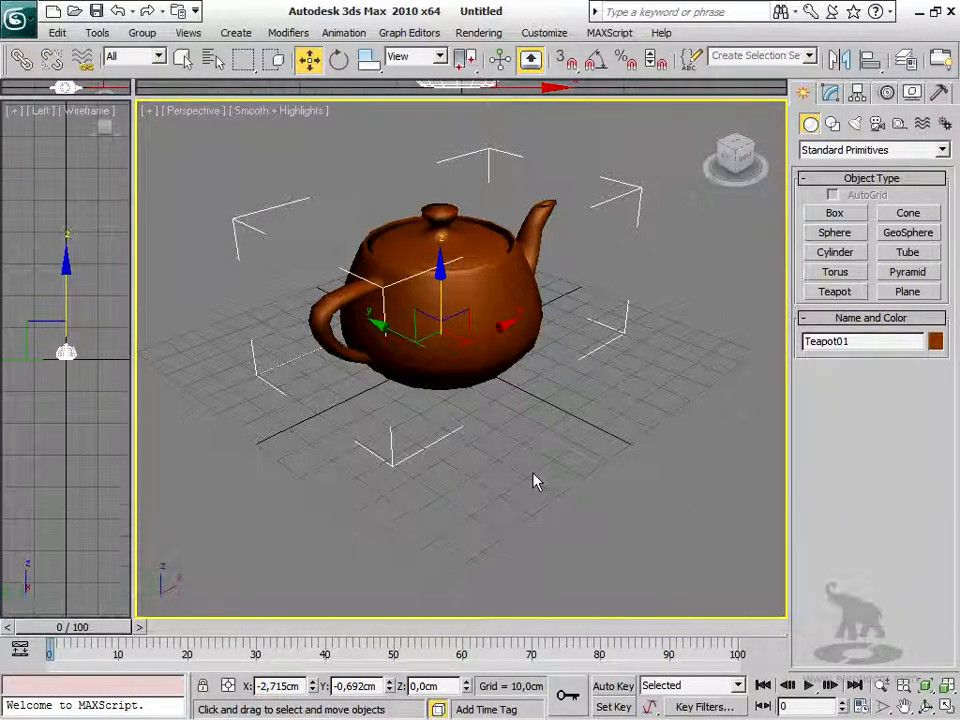
key(F7)
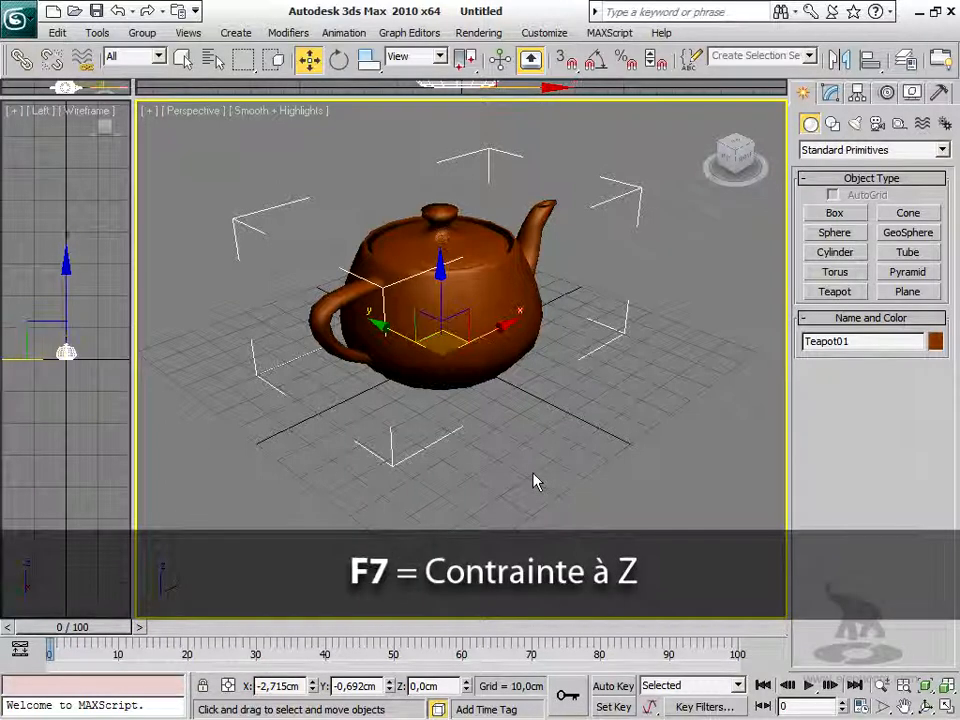
key(F8)
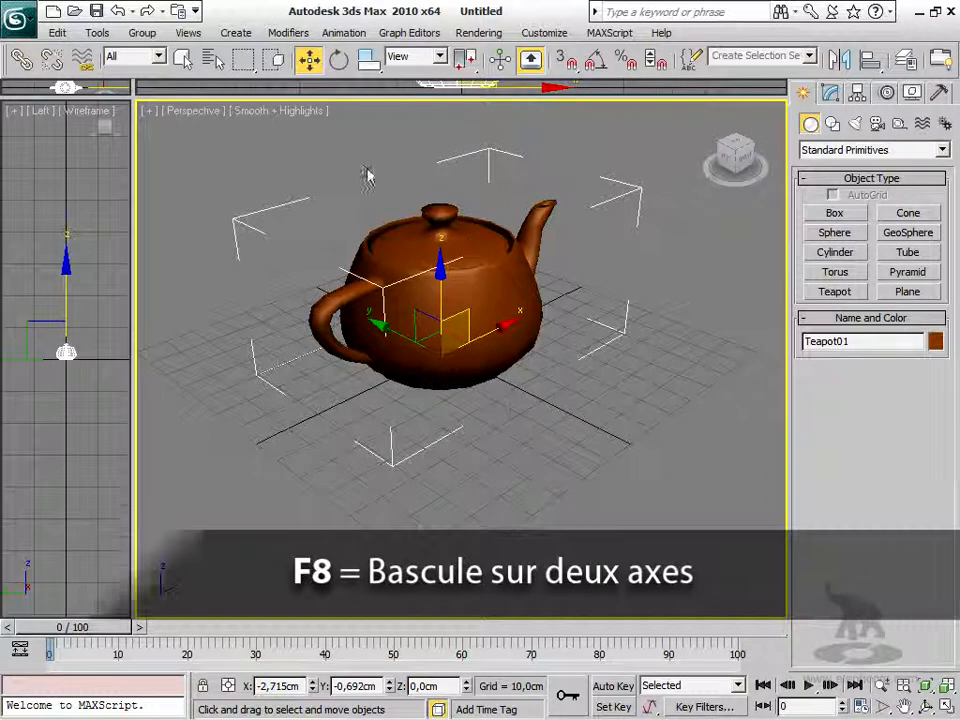
Step: Activate Rotate, try two rotations of the teapot with its gizmo, and cancel each one
click(339, 60)
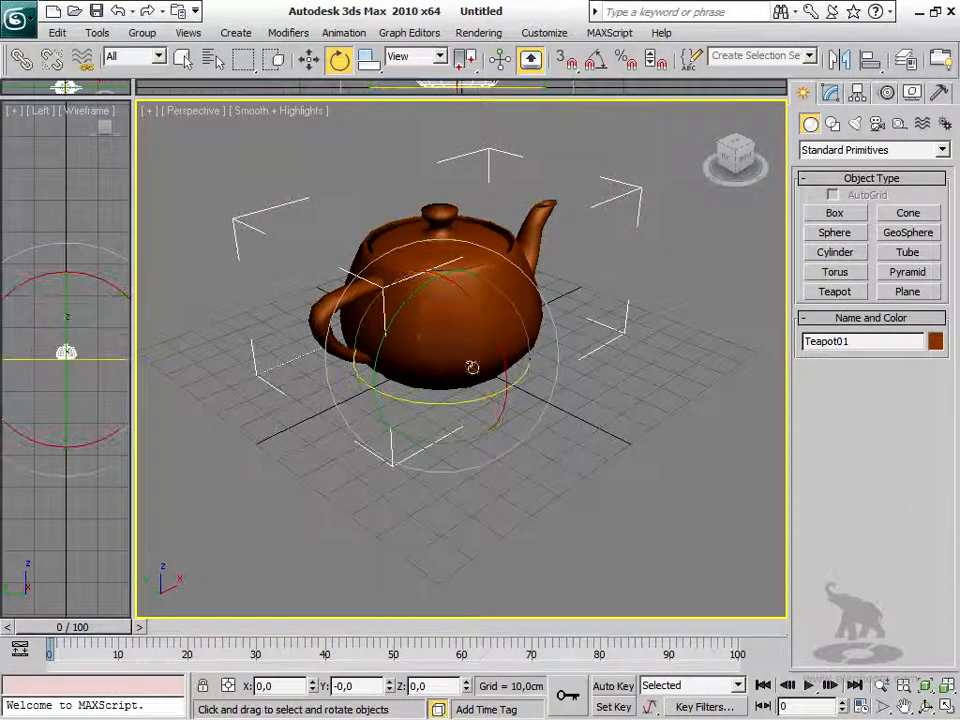
drag(445, 338, 331, 435)
right_click(331, 435)
drag(425, 305, 406, 373)
right_click(406, 373)
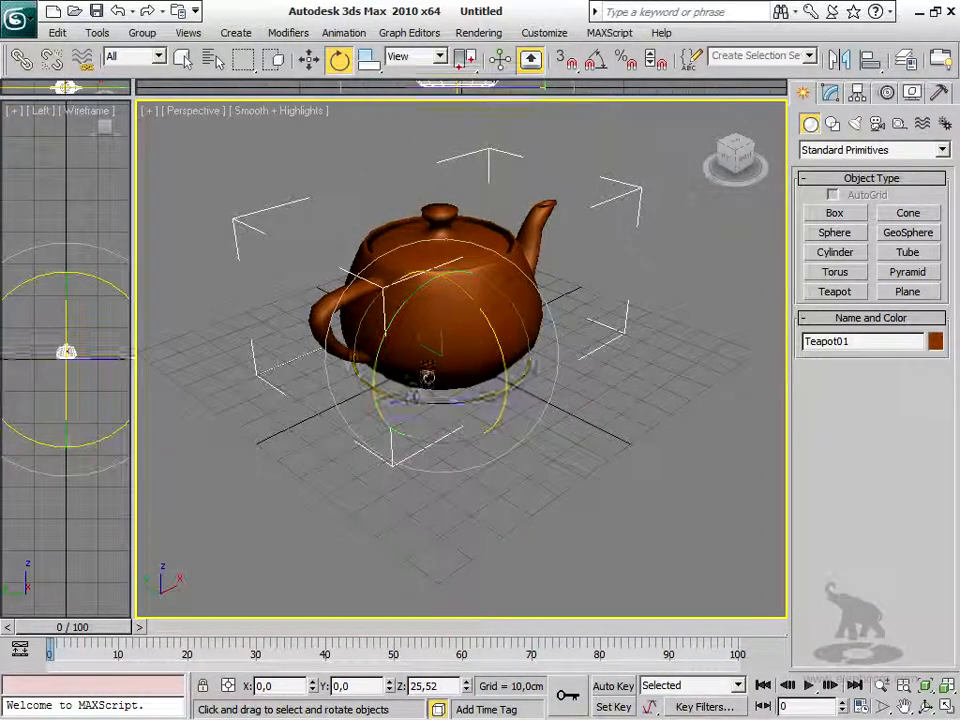
Step: Deselect the teapot and display the floating Axis Constraints toolbar
click(615, 403)
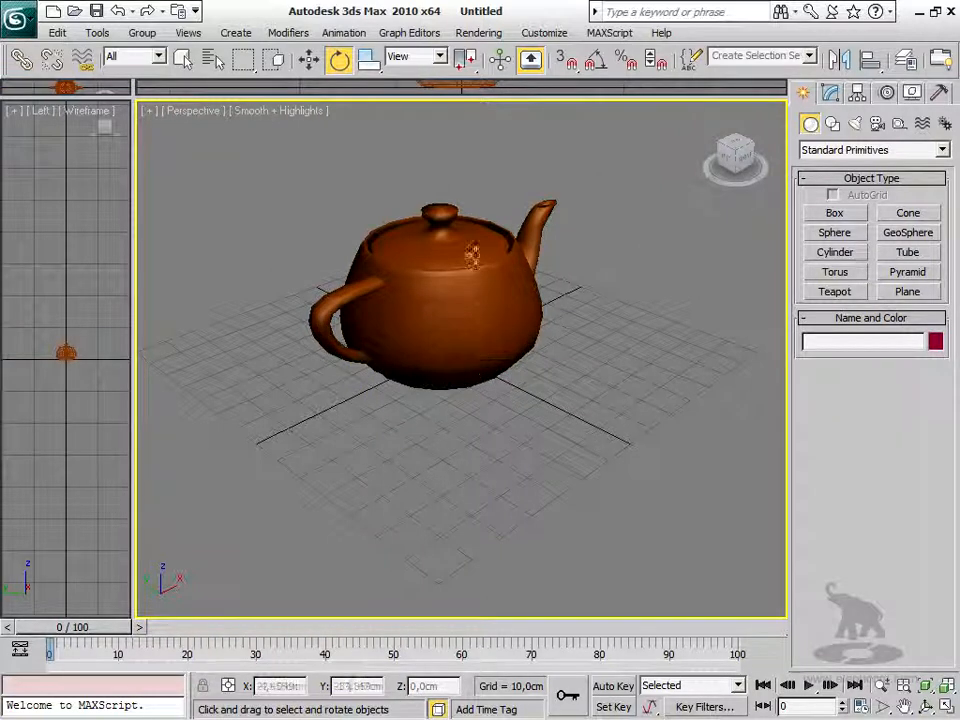
right_click(415, 75)
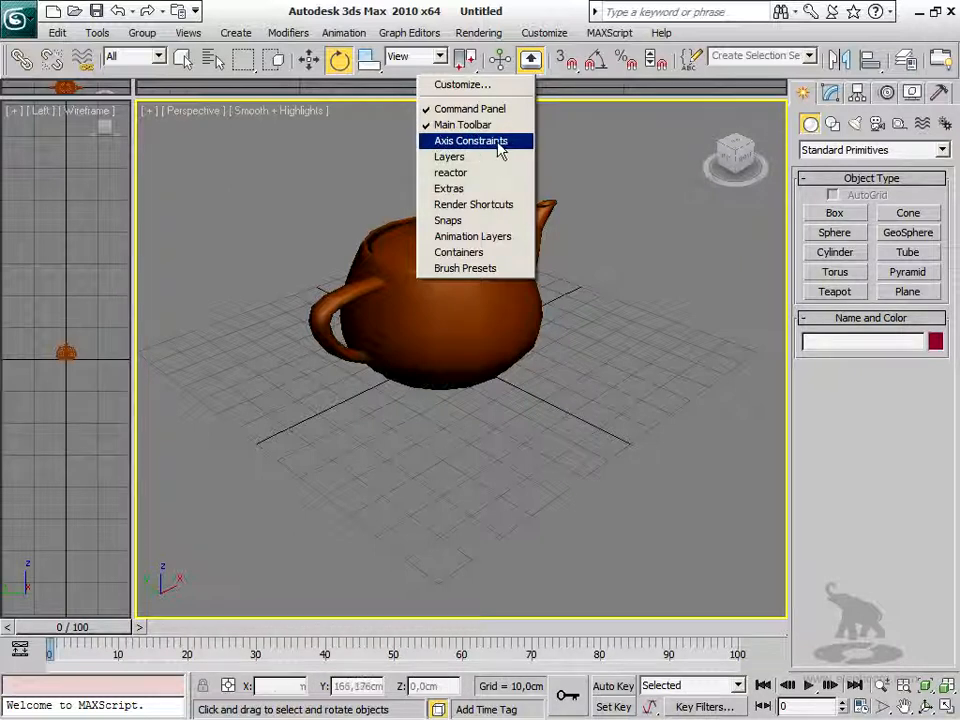
click(641, 193)
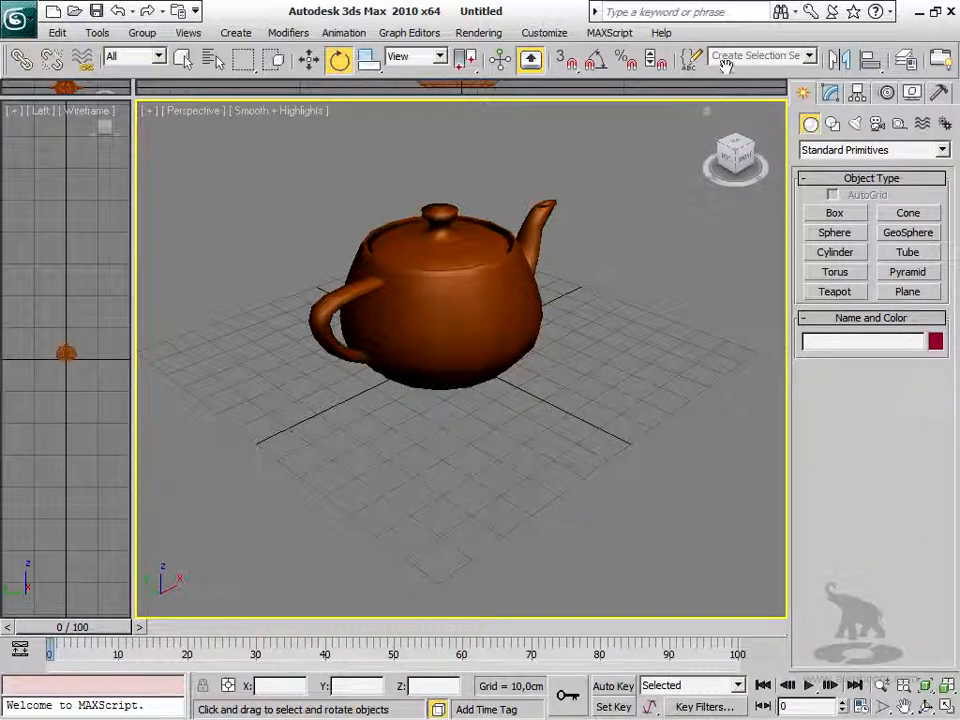
right_click(727, 73)
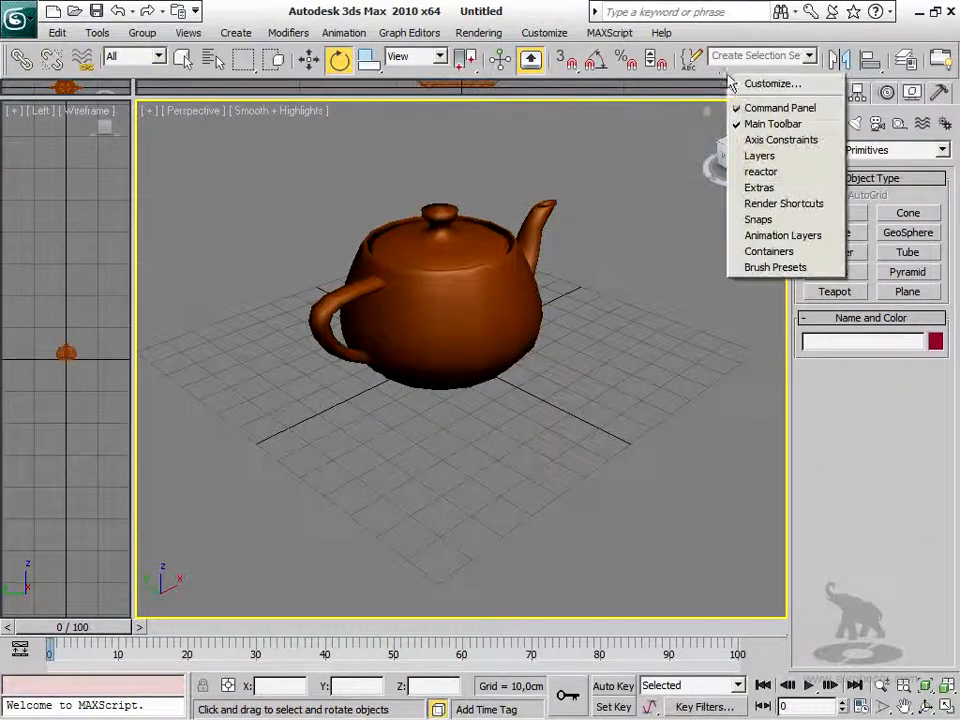
click(757, 138)
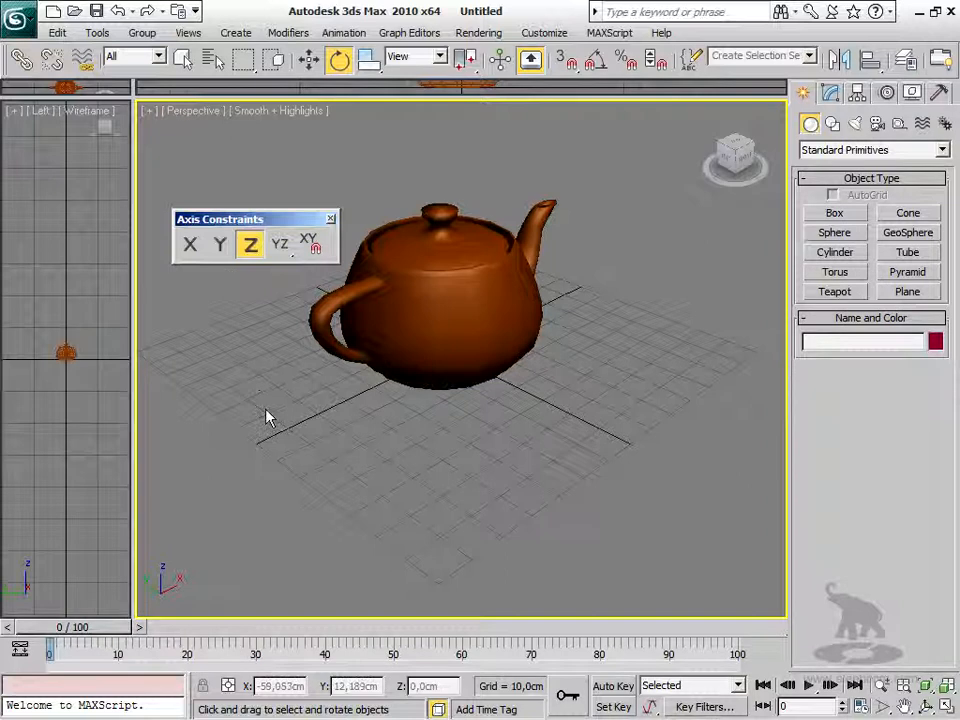
Step: Cycle the axis constraint through X, Y, Z and the YZ plane, and close the Axis Constraints toolbar
key(F5)
key(F6)
key(F7)
key(F8)
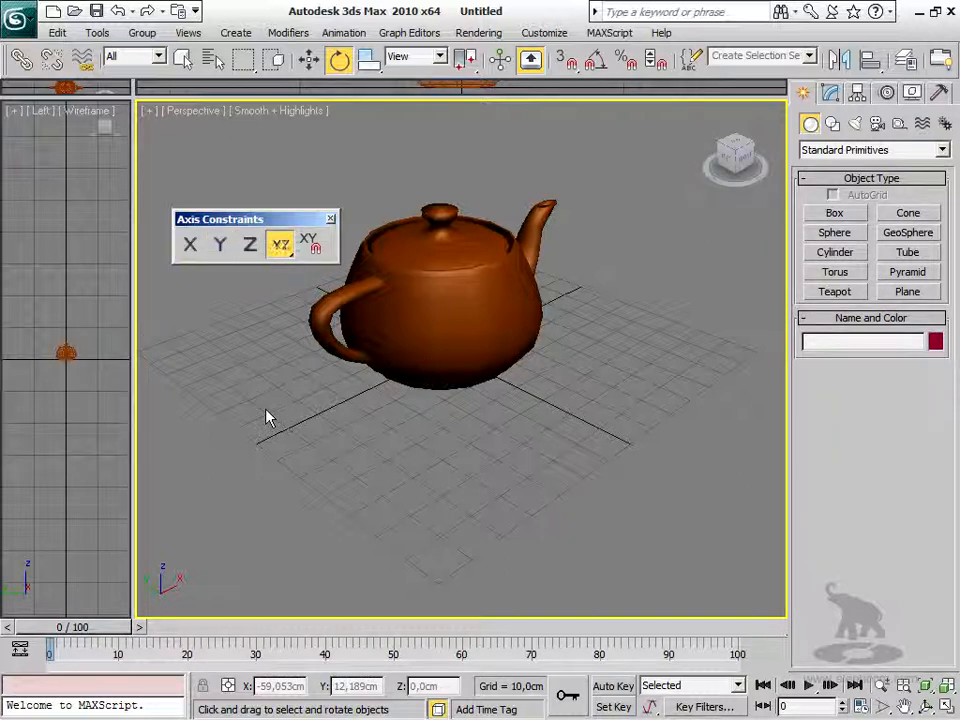
click(331, 218)
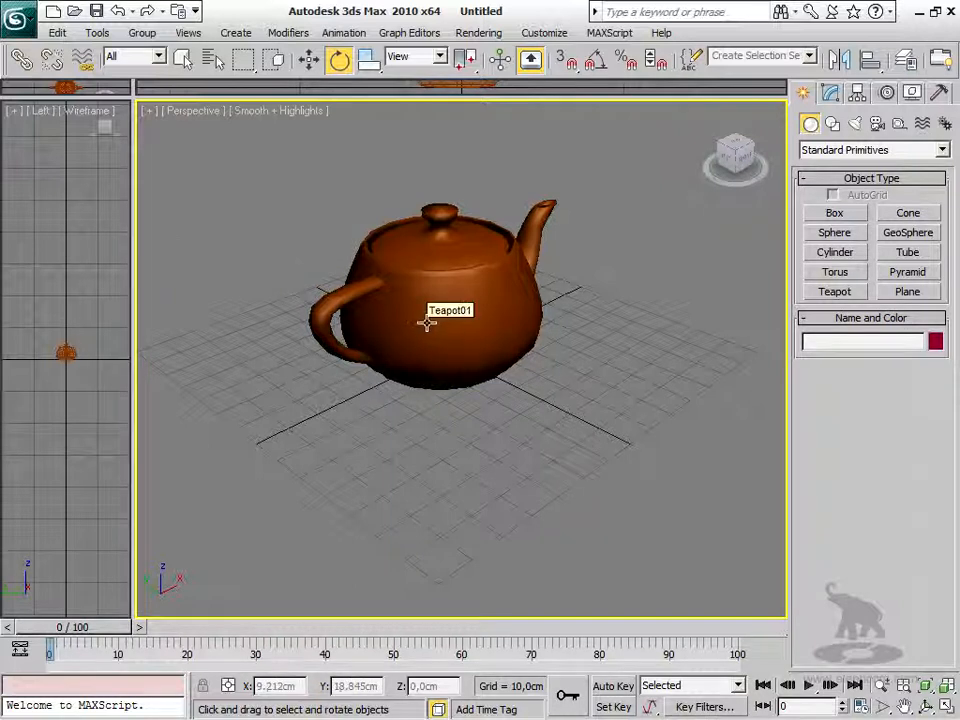
Step: Activate Move and move the teapot away from the origin to about X 120.6 cm, Y 103.5 cm
key(w)
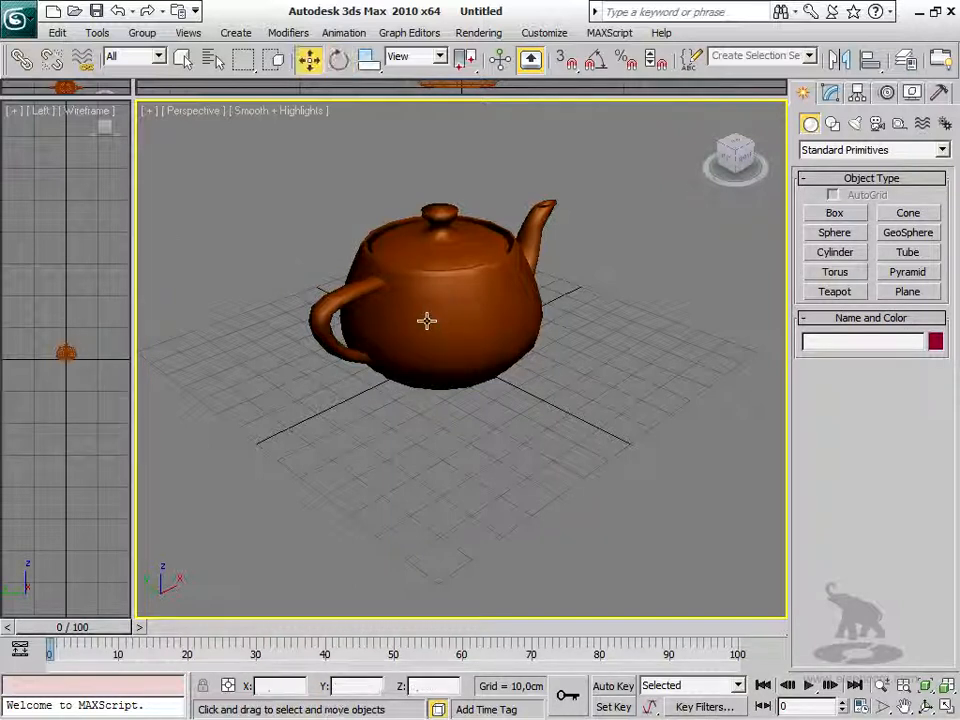
drag(426, 320, 402, 172)
scroll(395, 450, down, 4)
drag(433, 281, 501, 249)
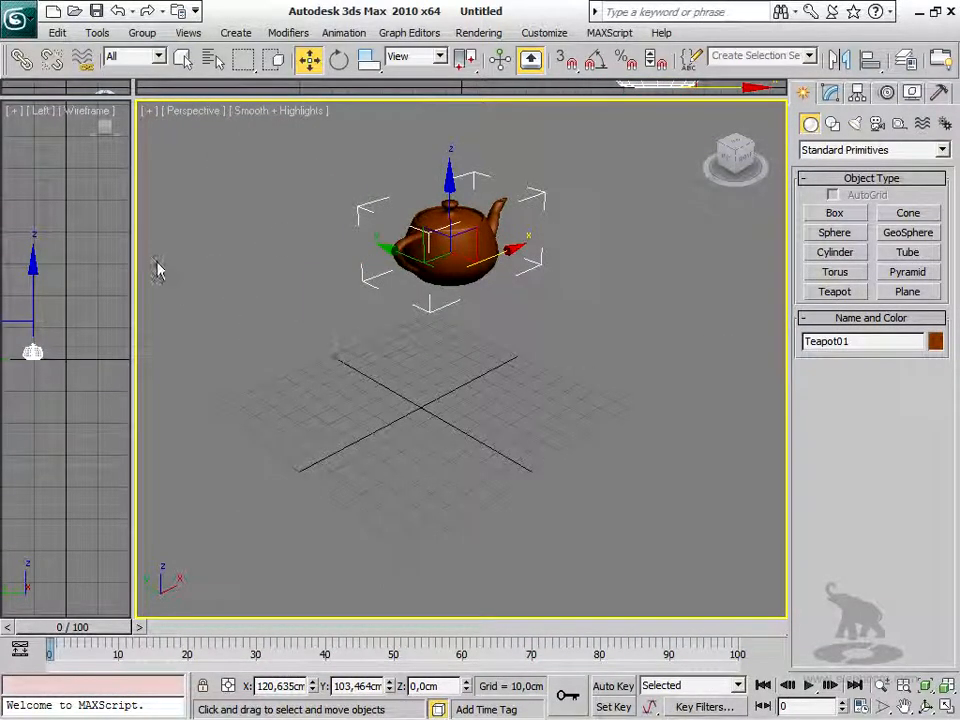
Step: Open the Transform Toolbox and center the teapot at the origin, repeating the centering after moving it away once more
click(62, 36)
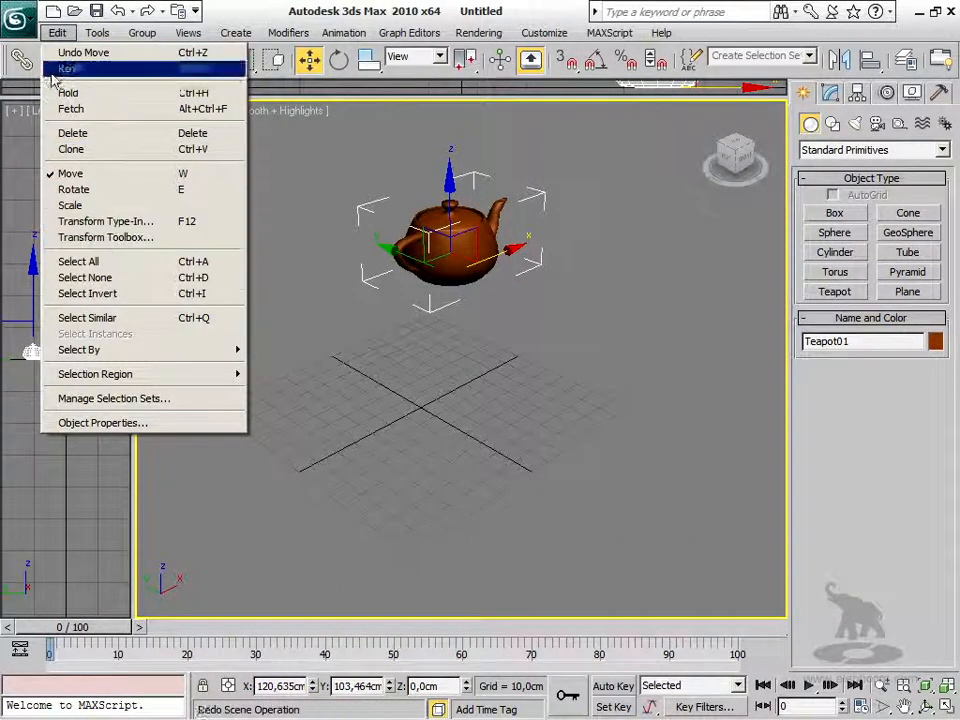
click(100, 237)
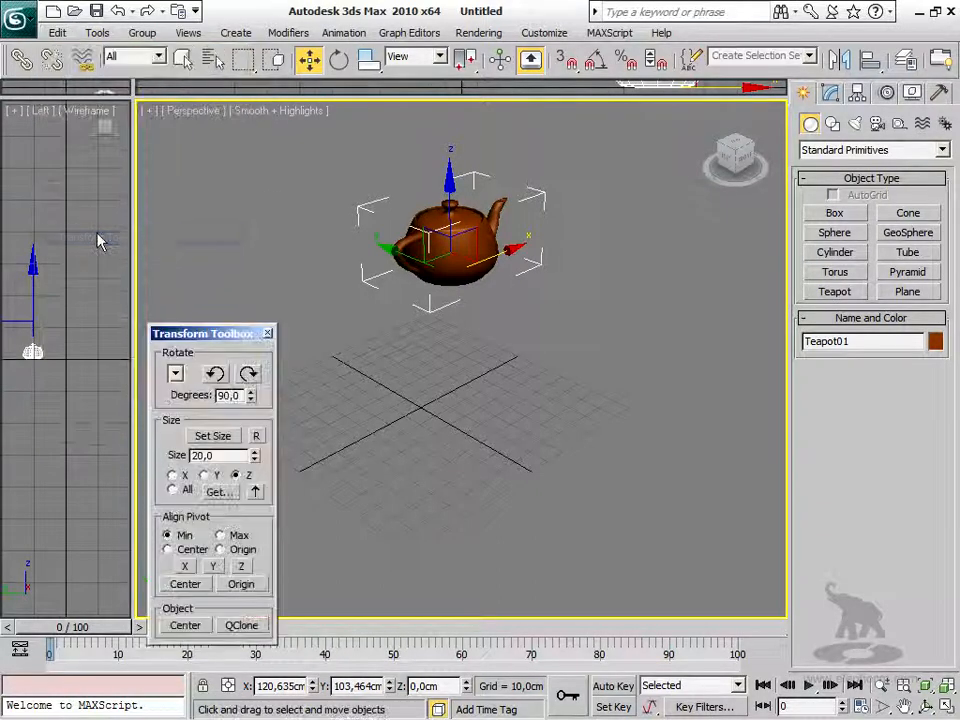
drag(207, 345, 112, 202)
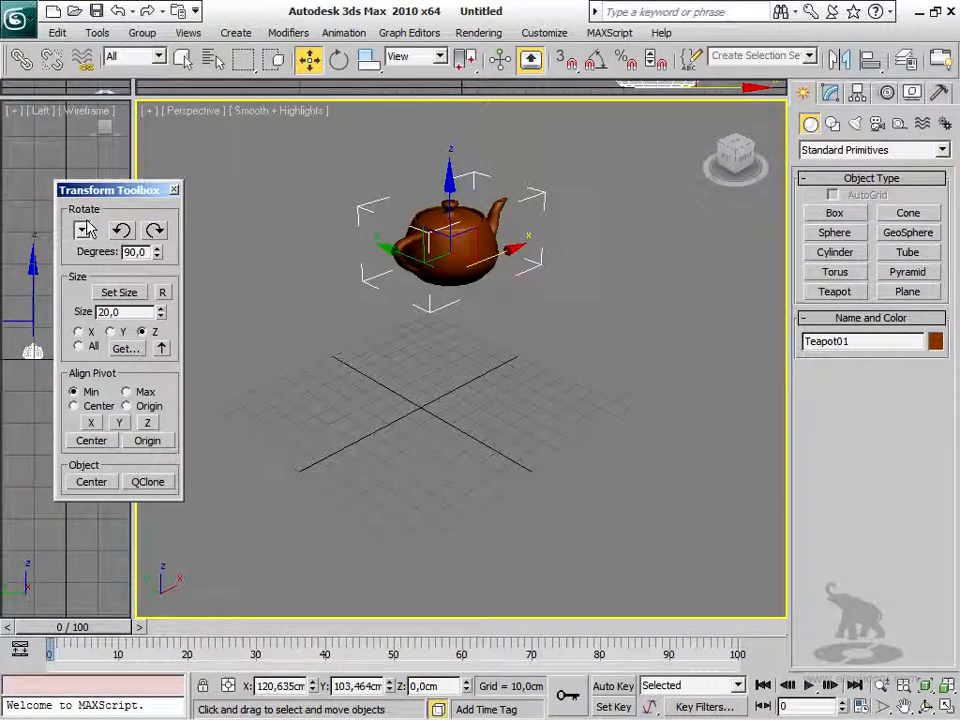
click(91, 481)
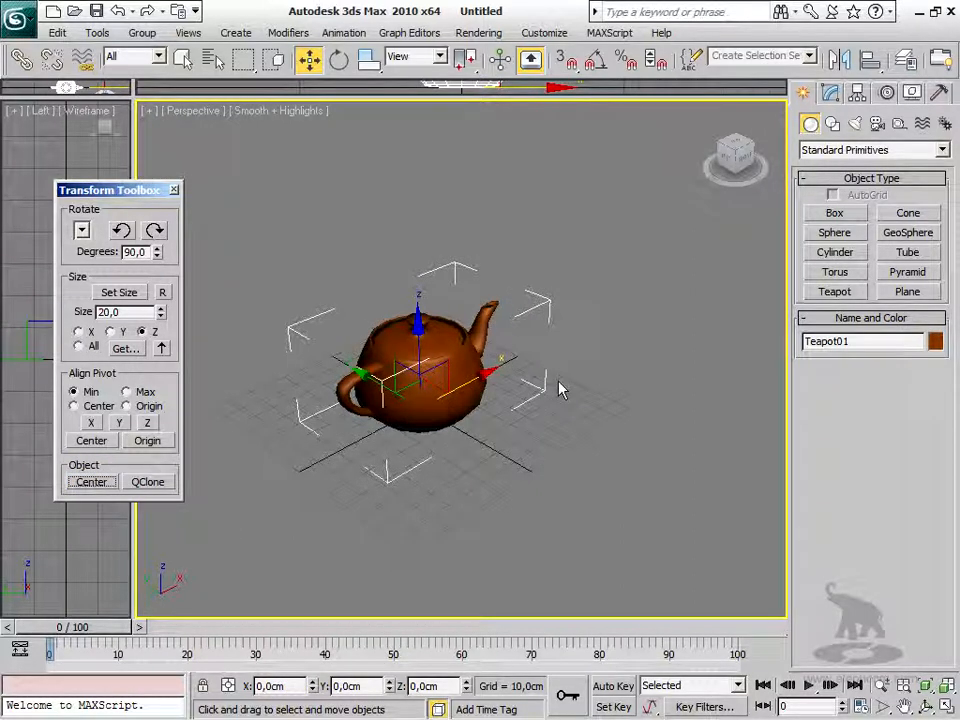
drag(428, 372, 495, 148)
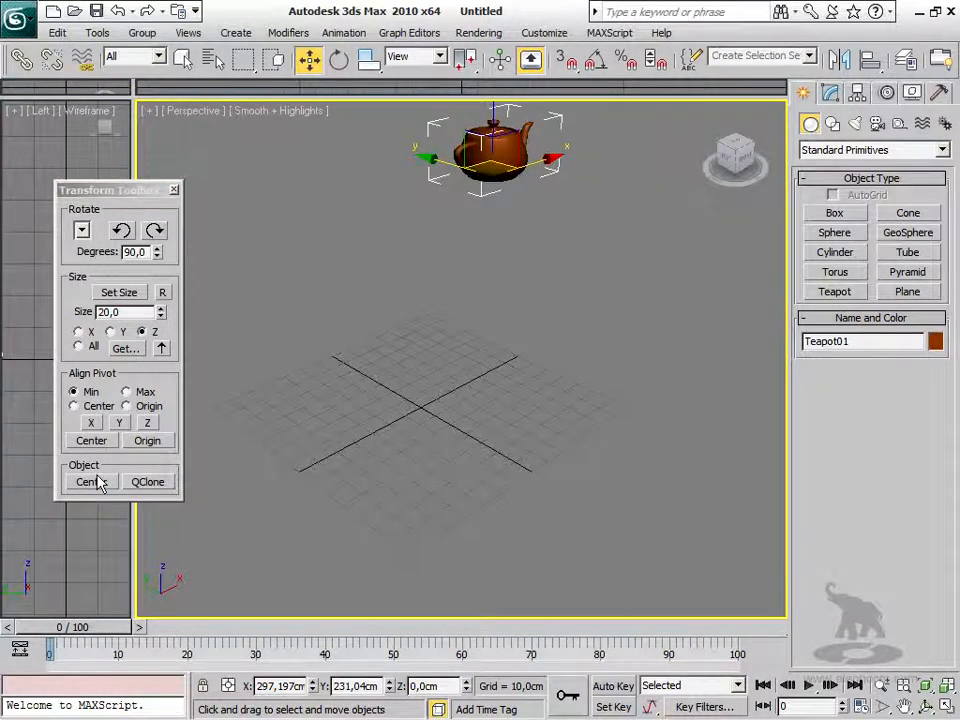
click(97, 481)
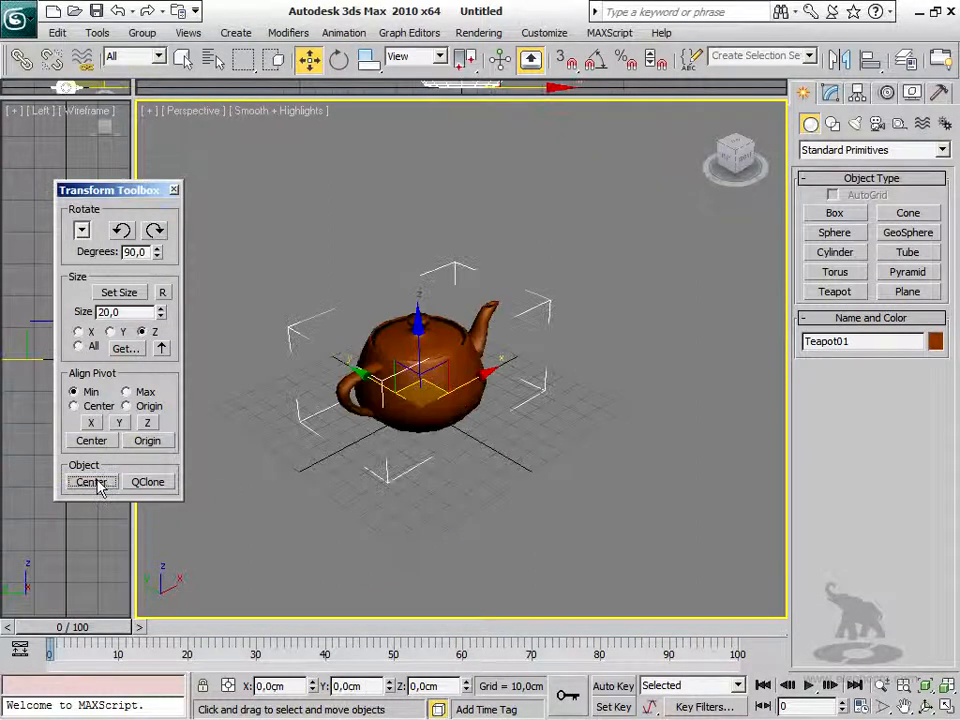
Step: Quick-clone the teapot twice with QClone to form a row of three
click(149, 482)
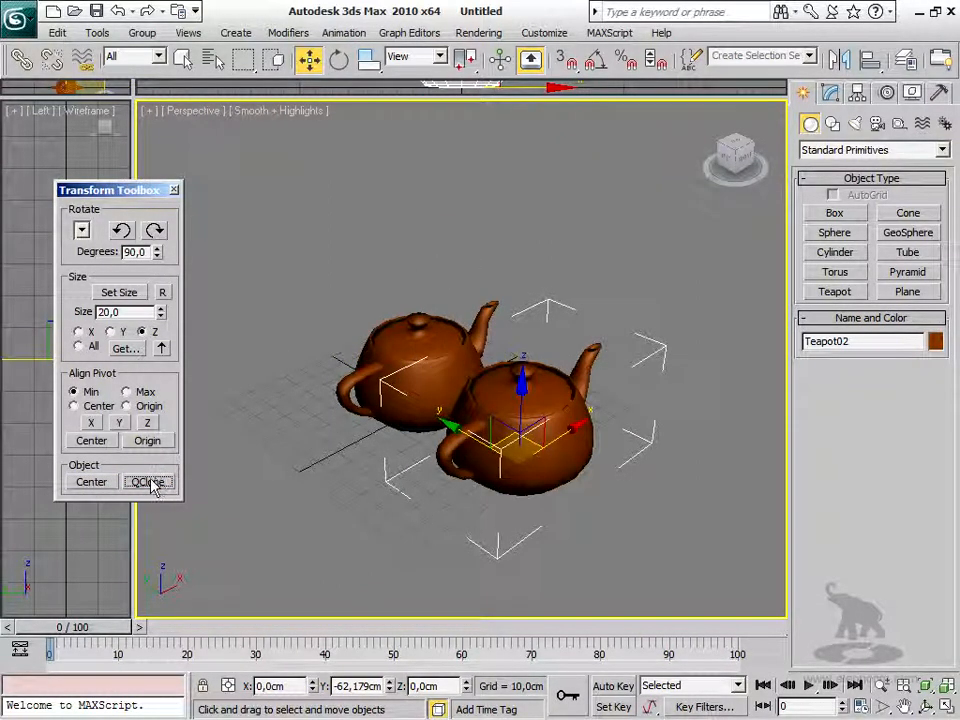
click(149, 482)
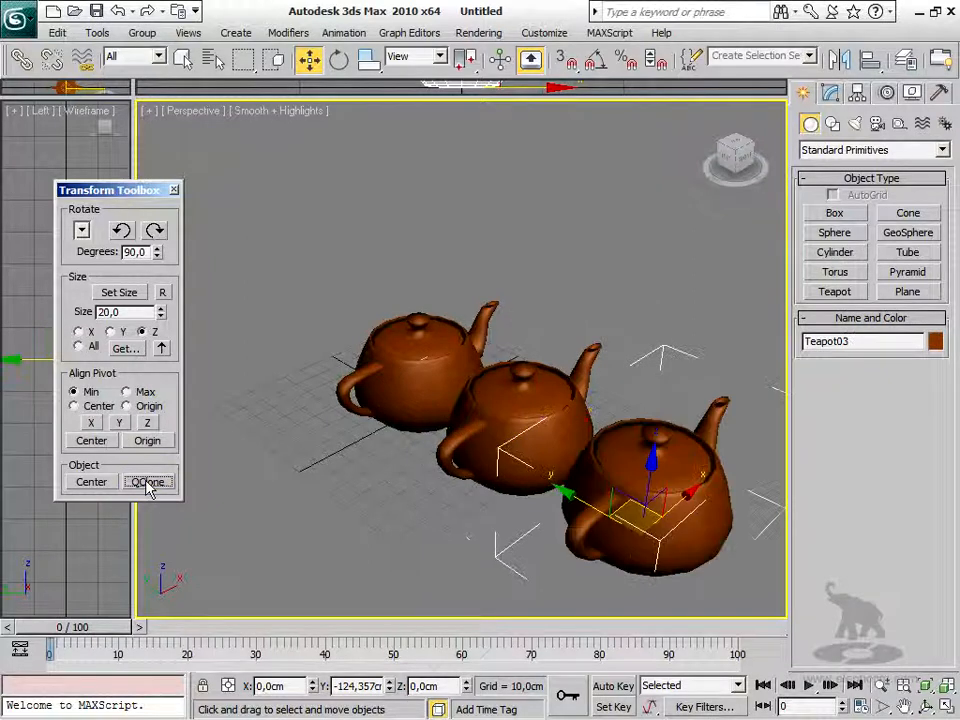
Step: Select the three teapots in turn and compare their modifier stacks and parameters
click(530, 420)
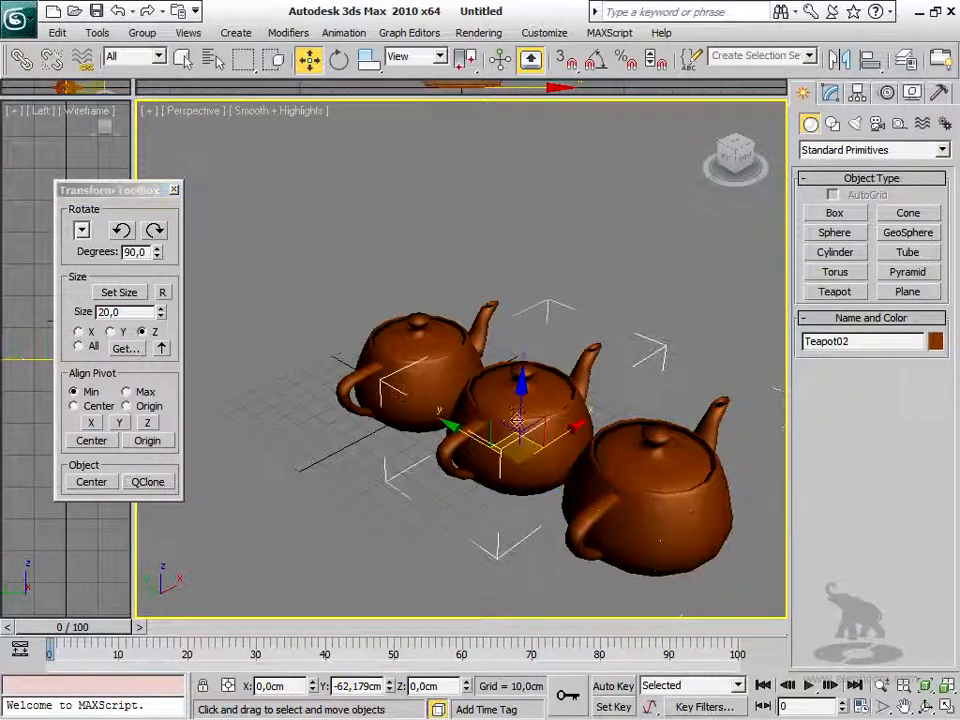
click(408, 366)
click(505, 420)
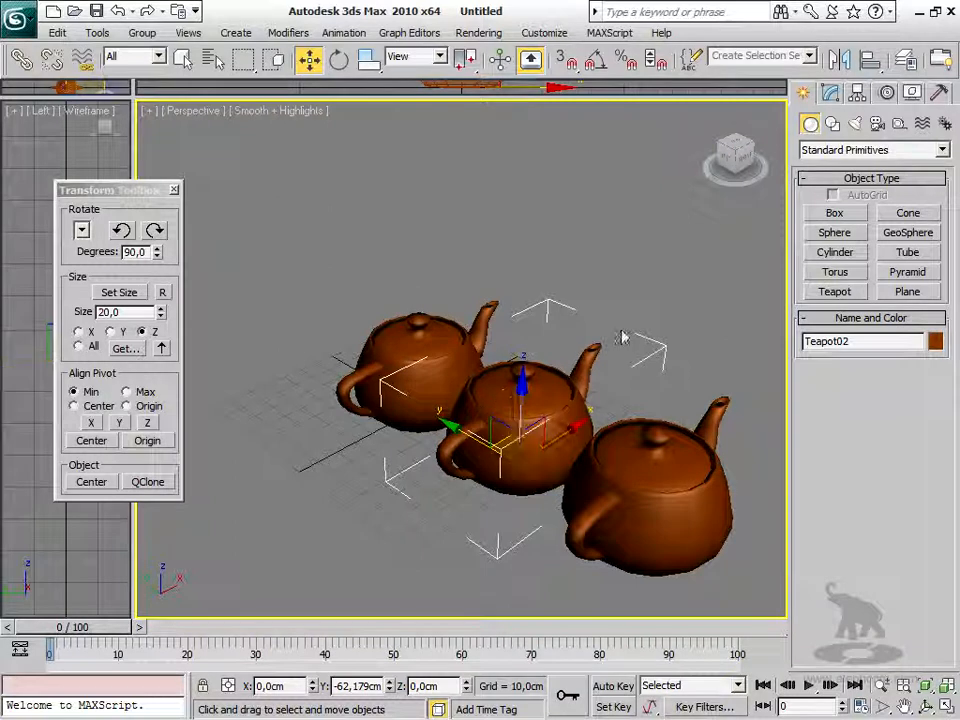
click(831, 92)
click(686, 517)
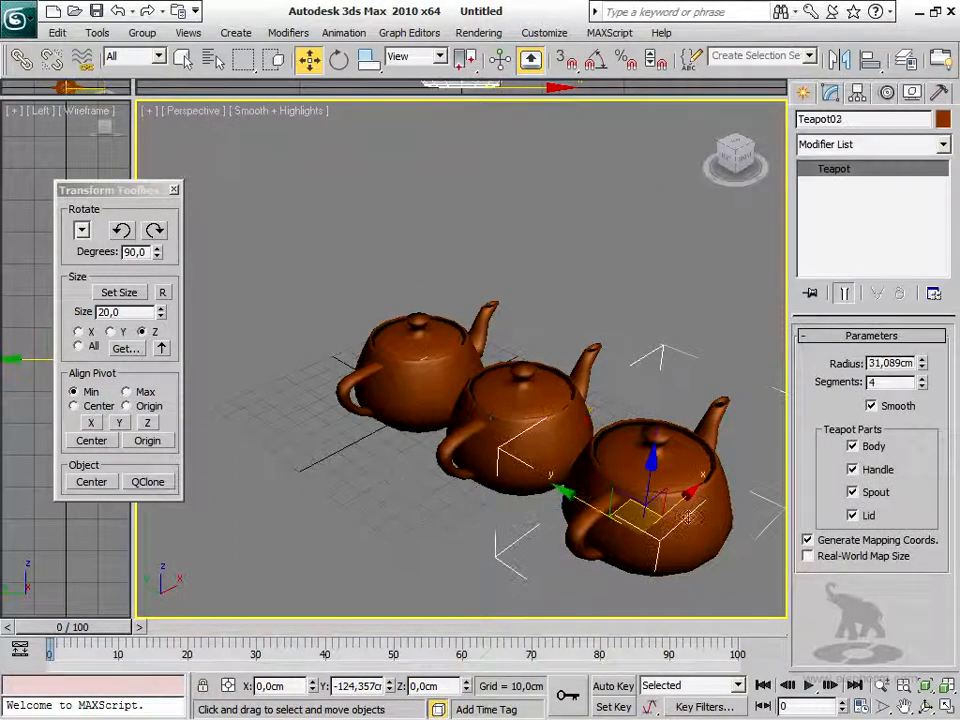
click(437, 389)
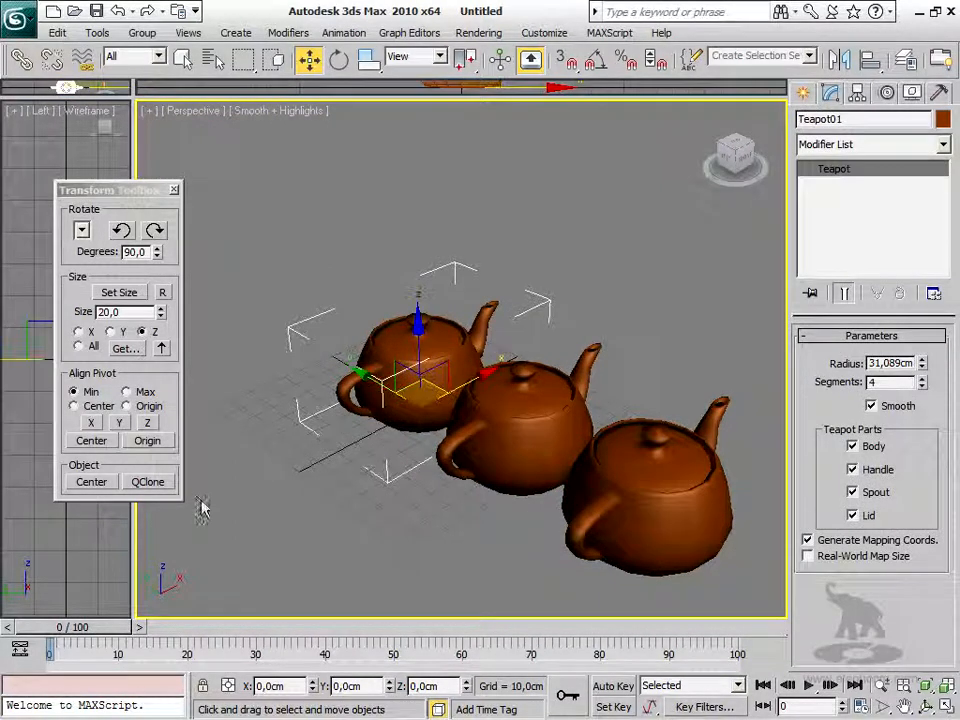
Step: Quick-clone the original teapot again and move the new copy along X to about 123.6 cm
click(150, 482)
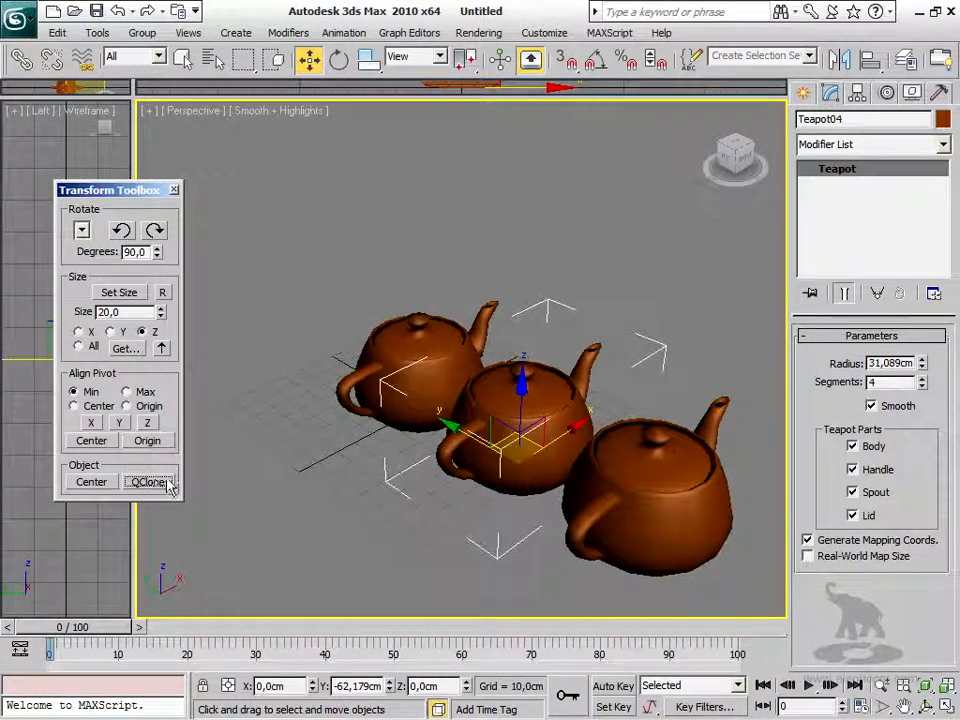
mouse_move(500, 410)
mouse_down()
mouse_move(675, 305)
mouse_move(662, 310)
mouse_up()
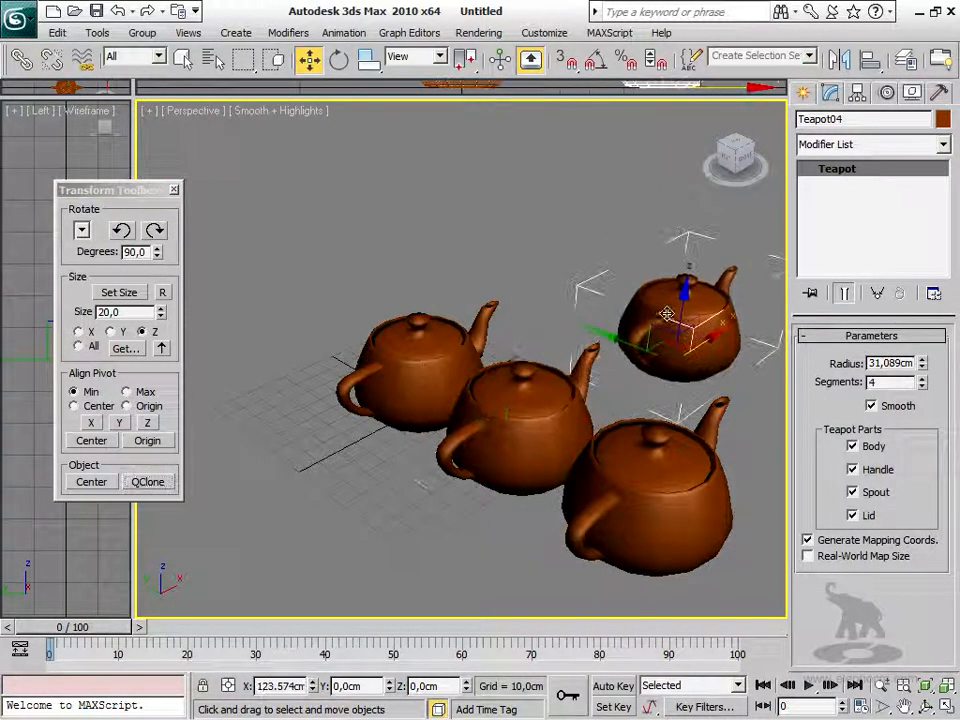
Step: Delete the three cloned teapots, keeping only the original at the origin
click(698, 505)
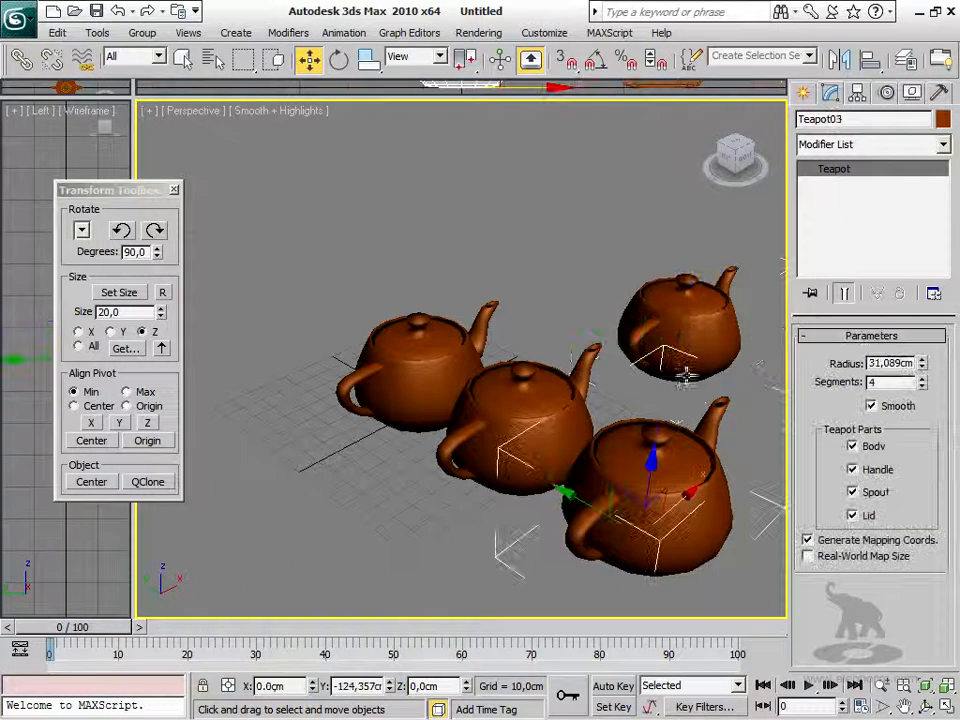
key(Delete)
click(695, 325)
key(Delete)
click(515, 405)
key(Delete)
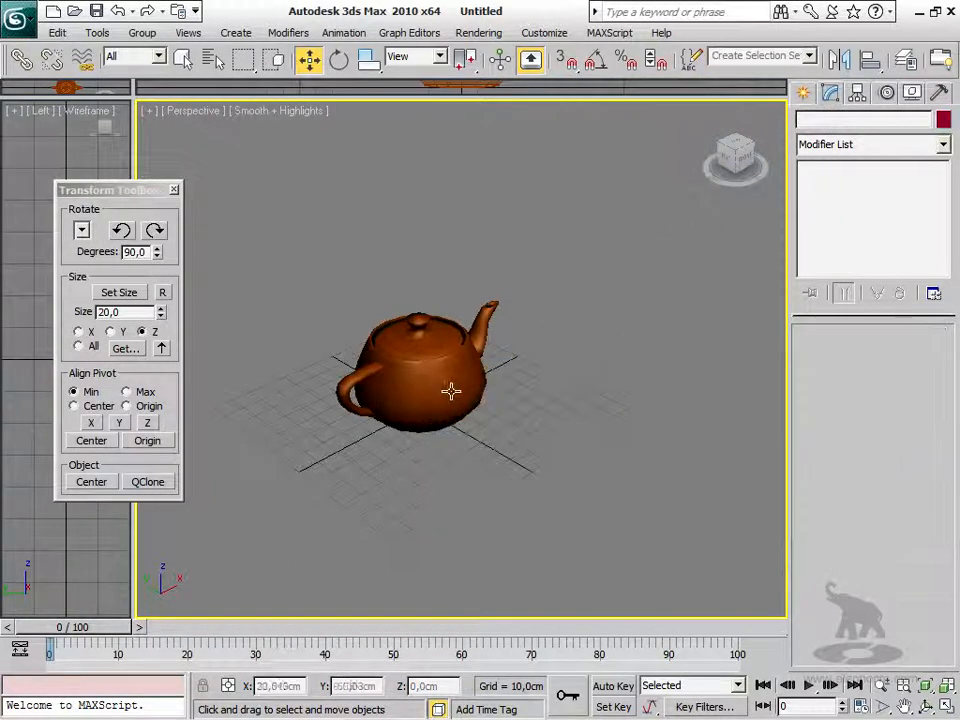
Step: Quick-clone the original teapot once and display the copy's modifier parameters
click(450, 392)
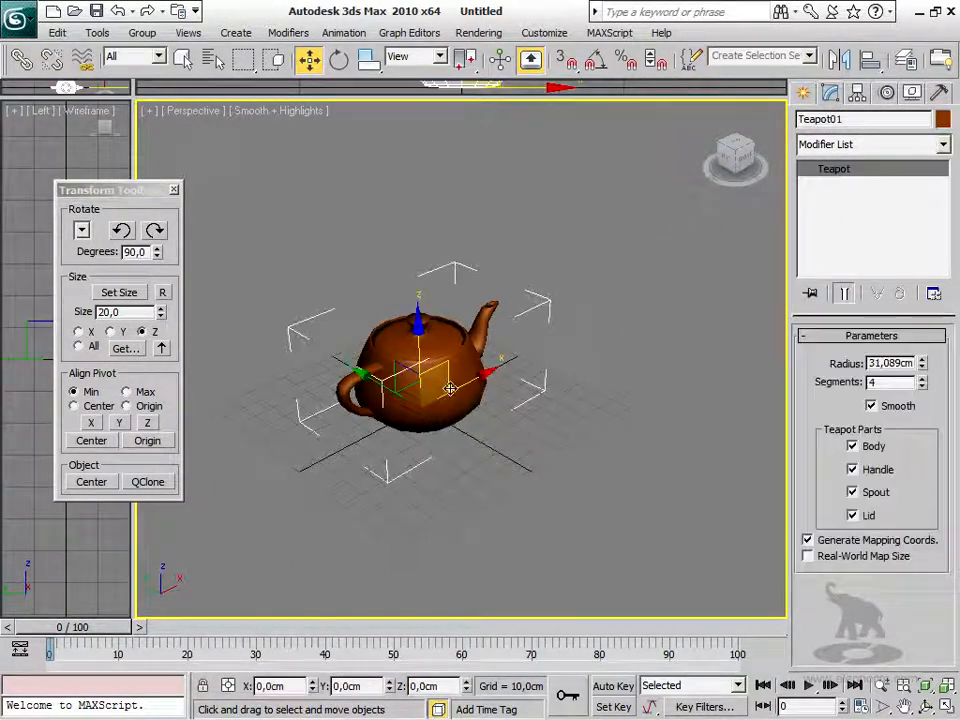
click(160, 483)
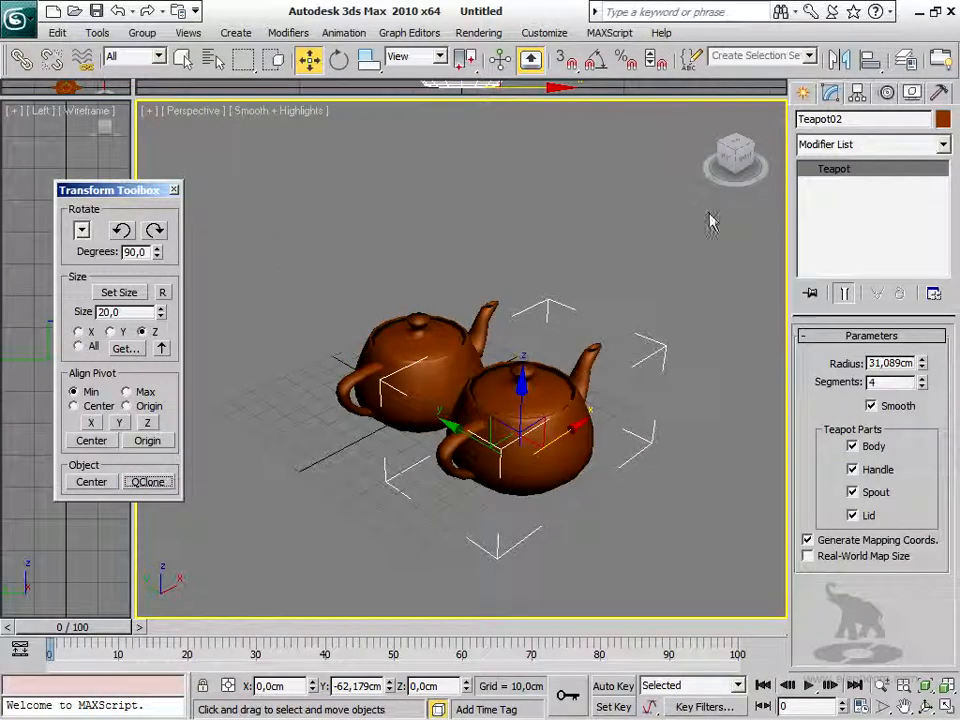
click(802, 93)
click(830, 93)
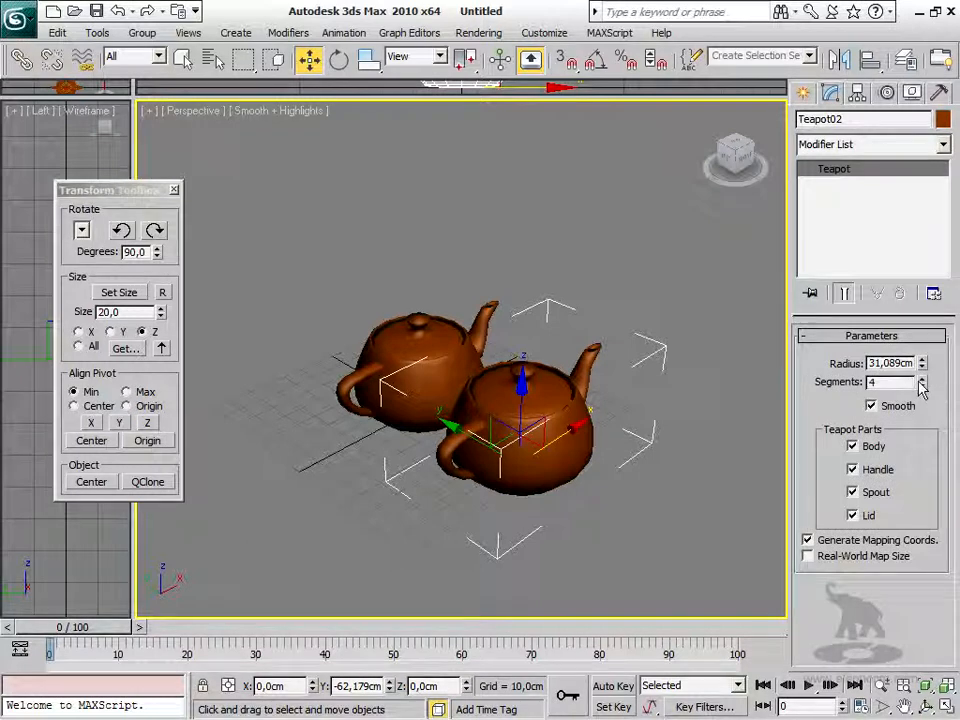
Step: Quick-clone the original teapot a second time and move that copy along X to about 115.3 cm
click(453, 367)
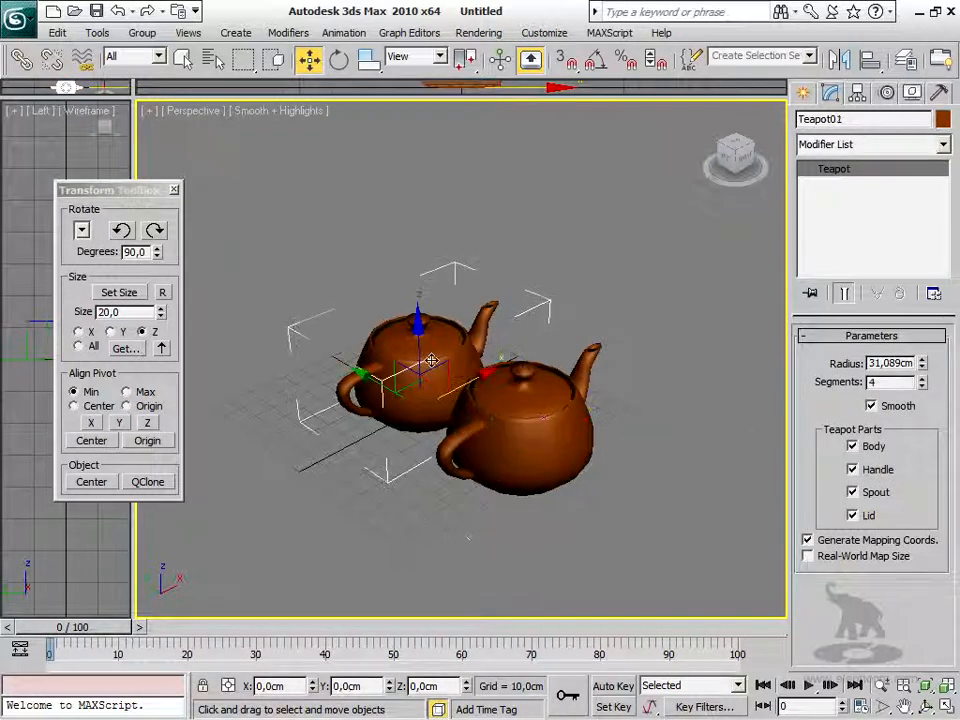
click(148, 482)
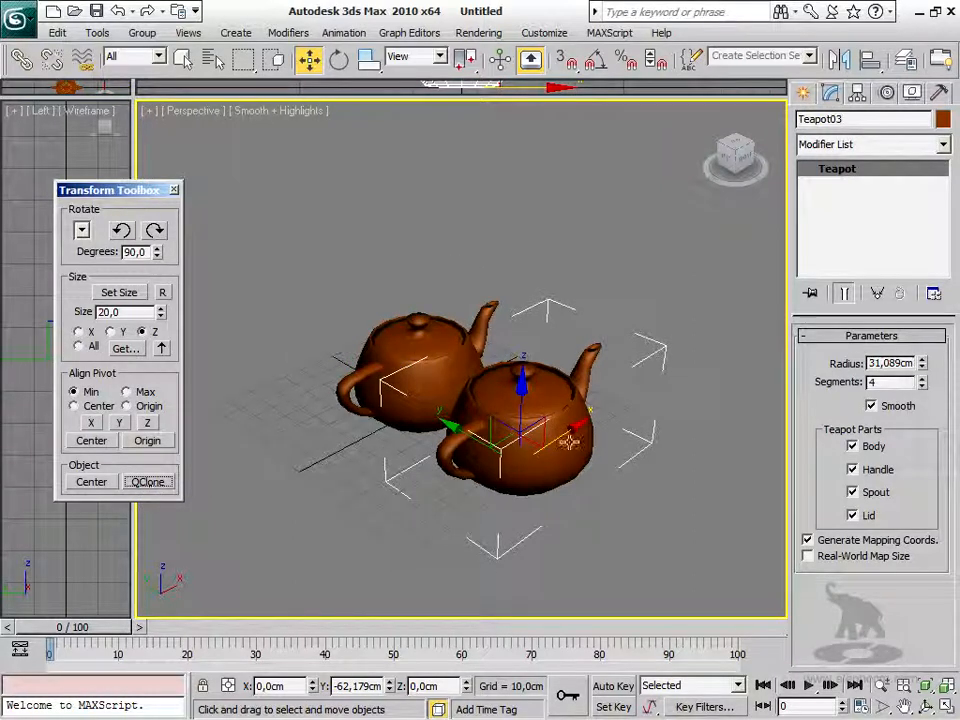
drag(566, 432, 615, 461)
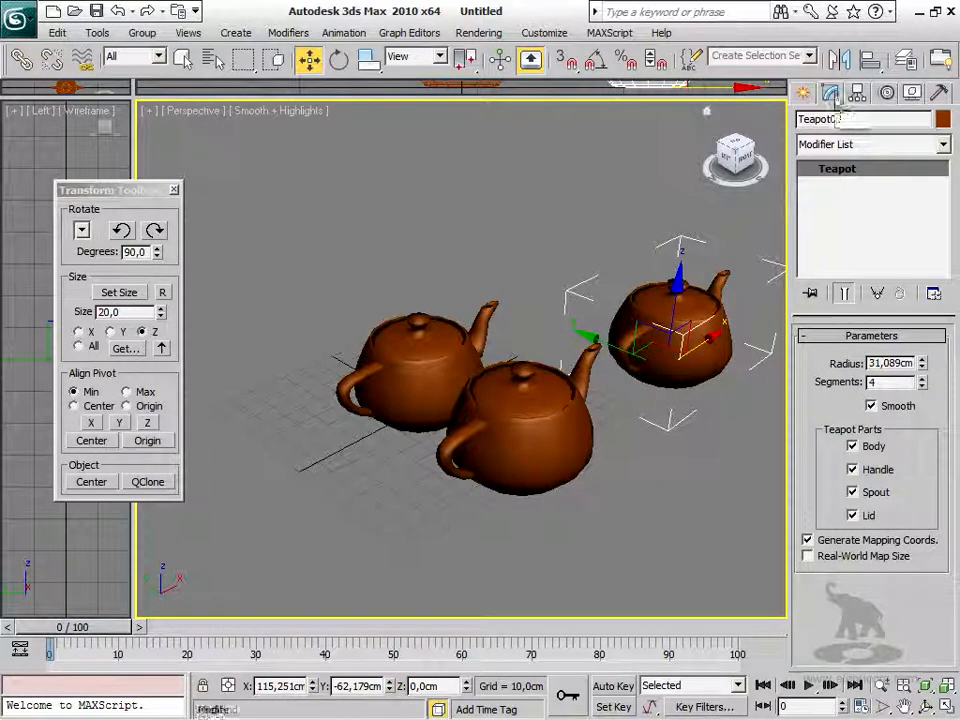
Step: Select the original and both copies in turn and compare how each appears in the modifier stack
click(420, 365)
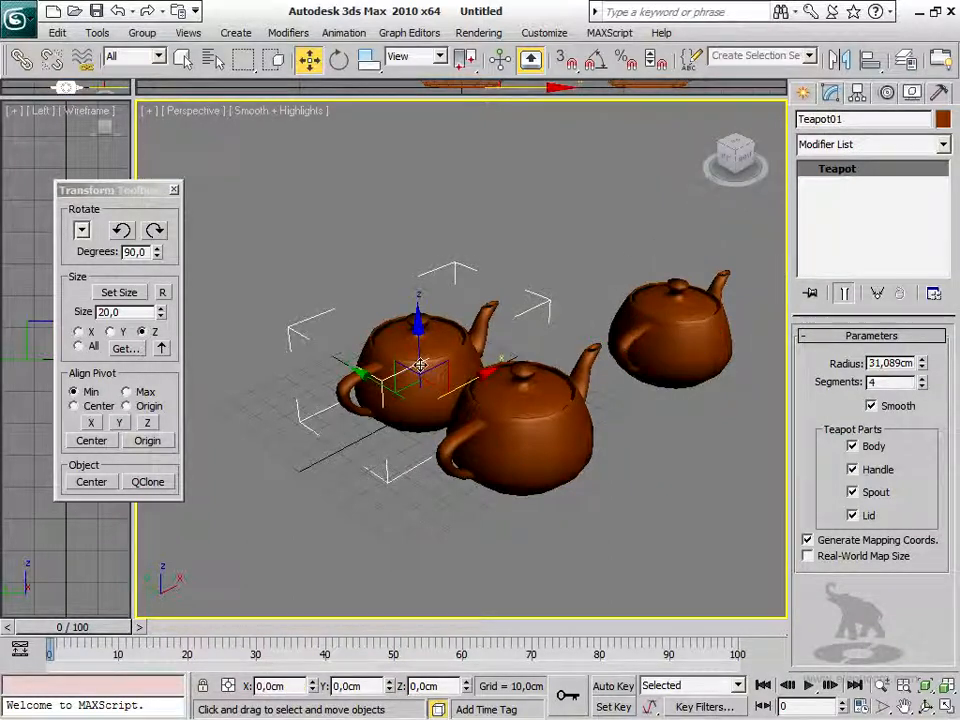
click(519, 399)
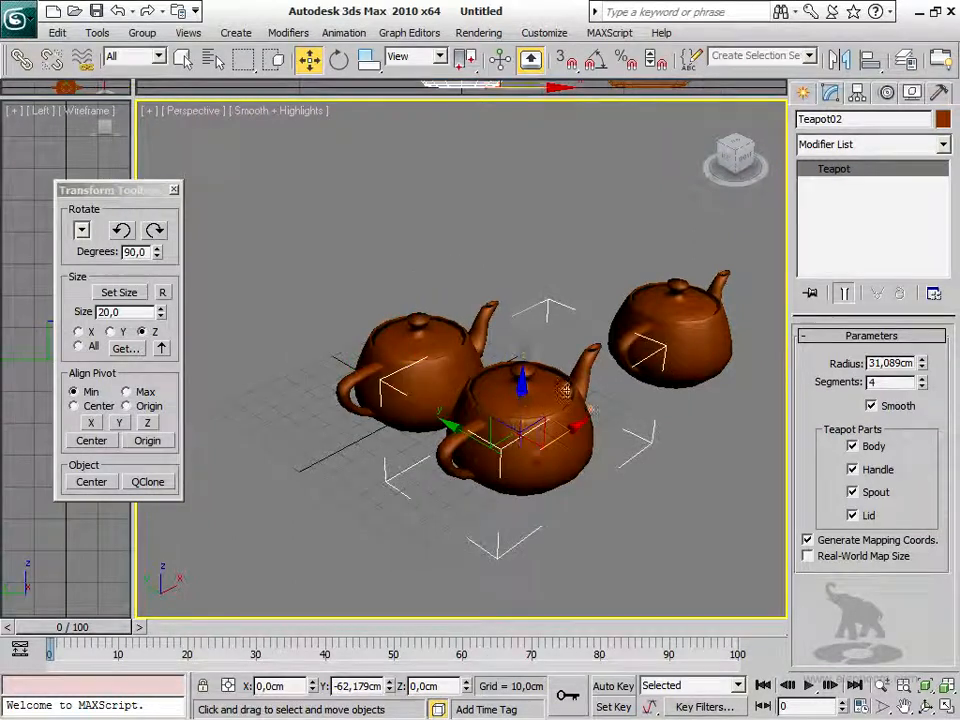
click(722, 325)
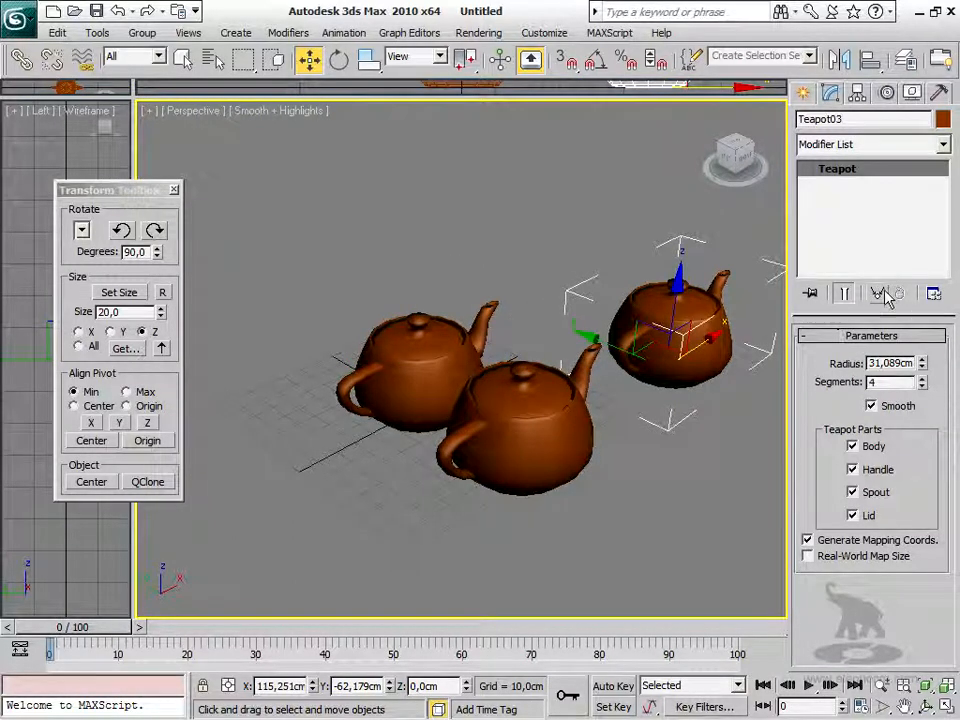
click(524, 438)
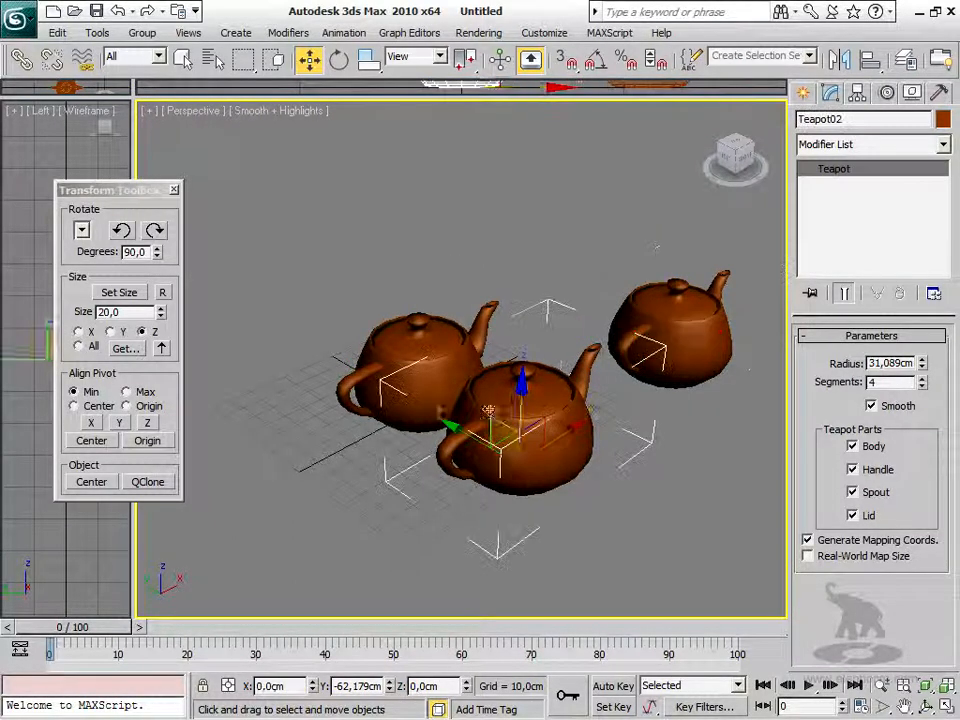
click(432, 366)
click(724, 325)
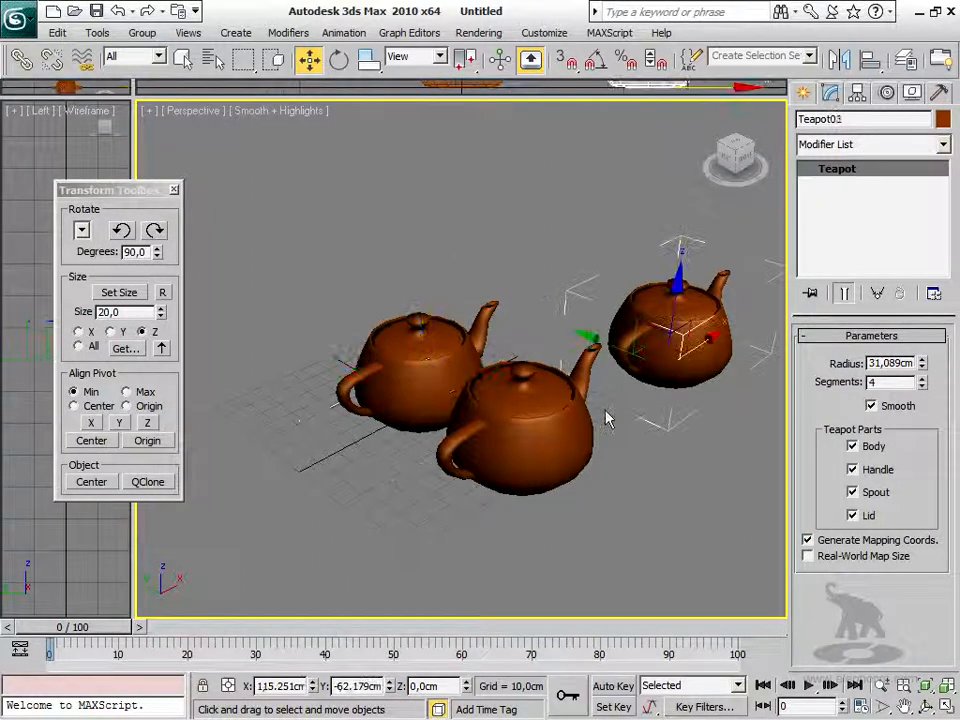
Step: Start copying the front teapot along X to view the Clone Options, and cancel the copy
click(562, 425)
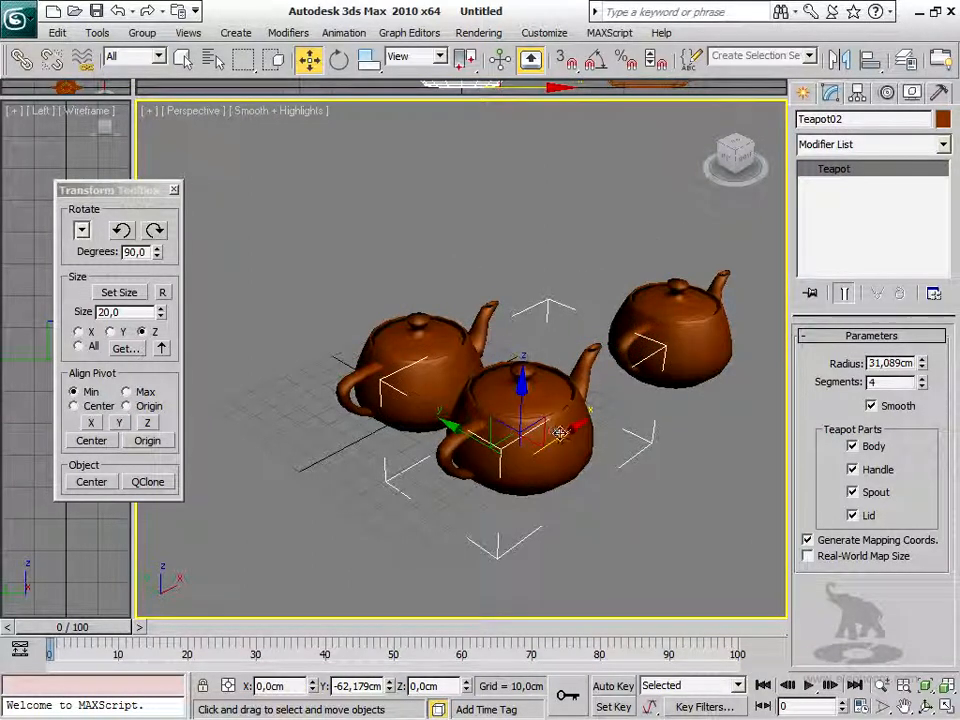
shift+drag(563, 433, 604, 398)
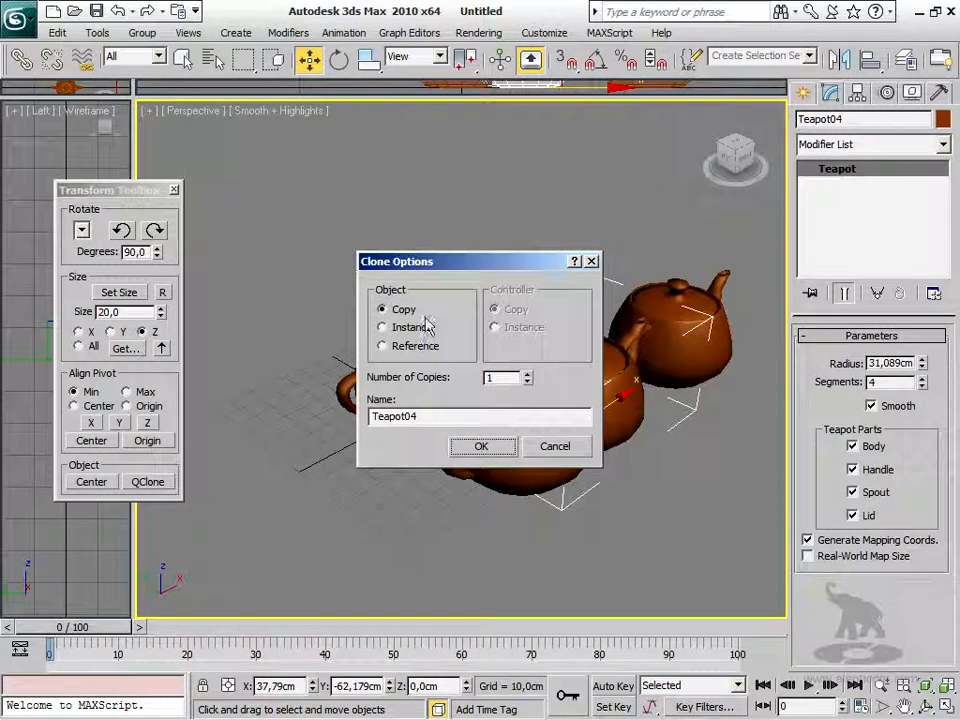
click(548, 446)
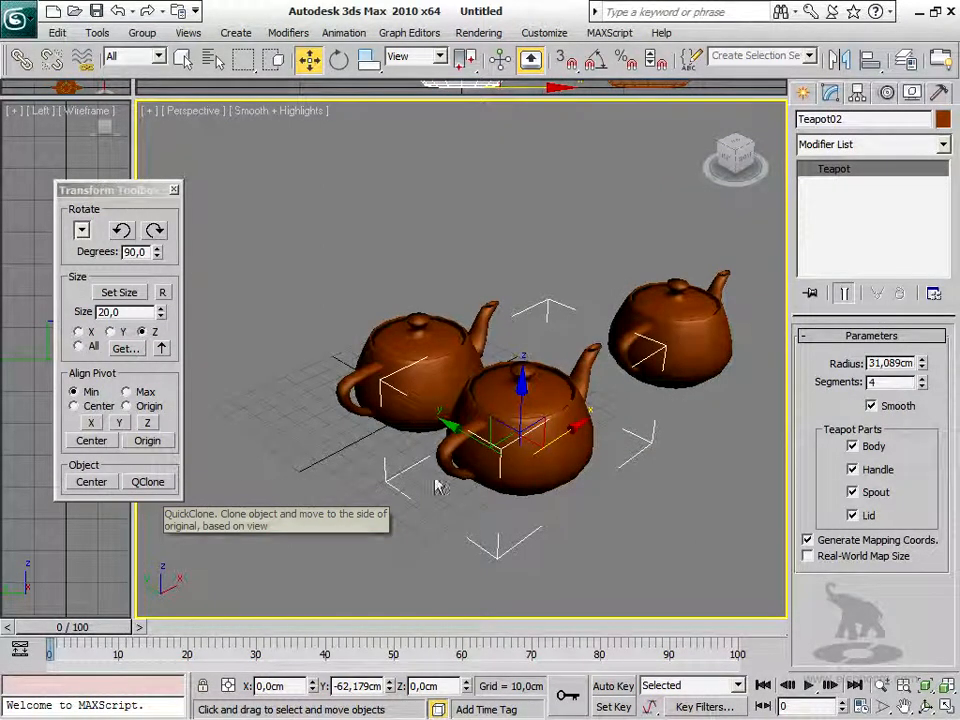
Step: Reduce the rear teapot copy's radius to about 25.2 cm, then make it unique with a radius of about 42.6 cm and 2 segments
click(668, 335)
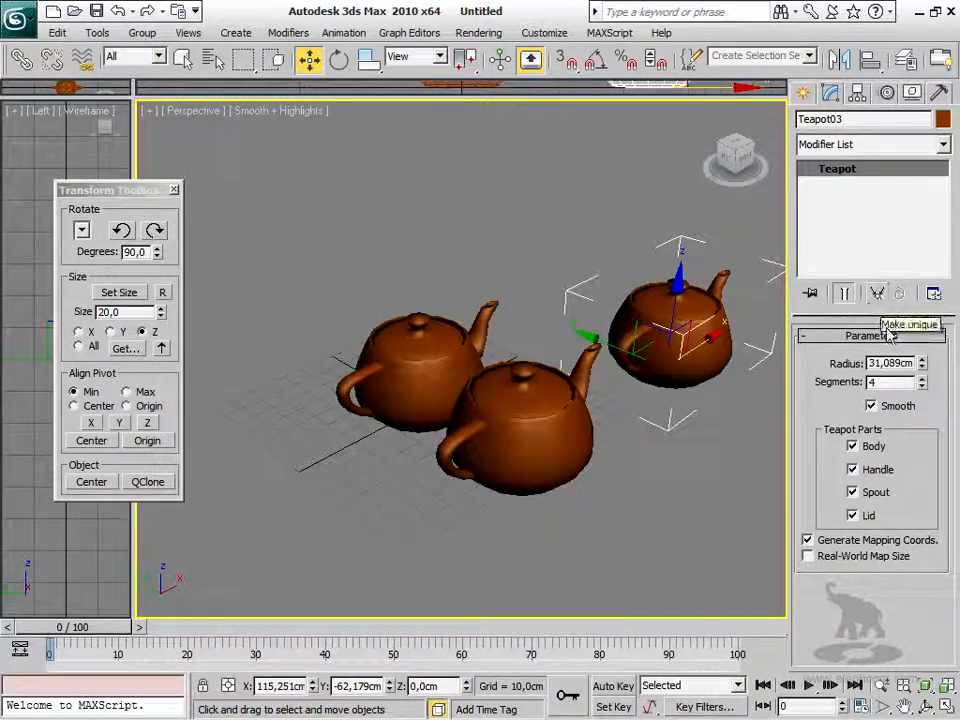
mouse_move(924, 368)
mouse_down()
mouse_move(910, 390)
mouse_move(922, 376)
mouse_move(921, 392)
mouse_move(919, 381)
mouse_up()
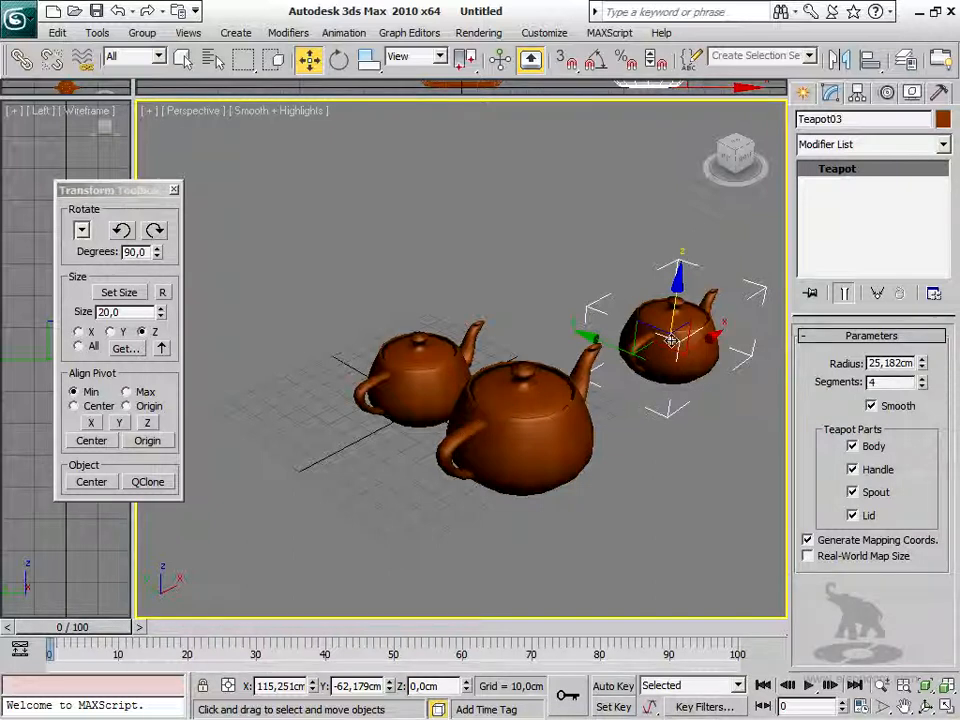
click(877, 296)
drag(925, 368, 919, 396)
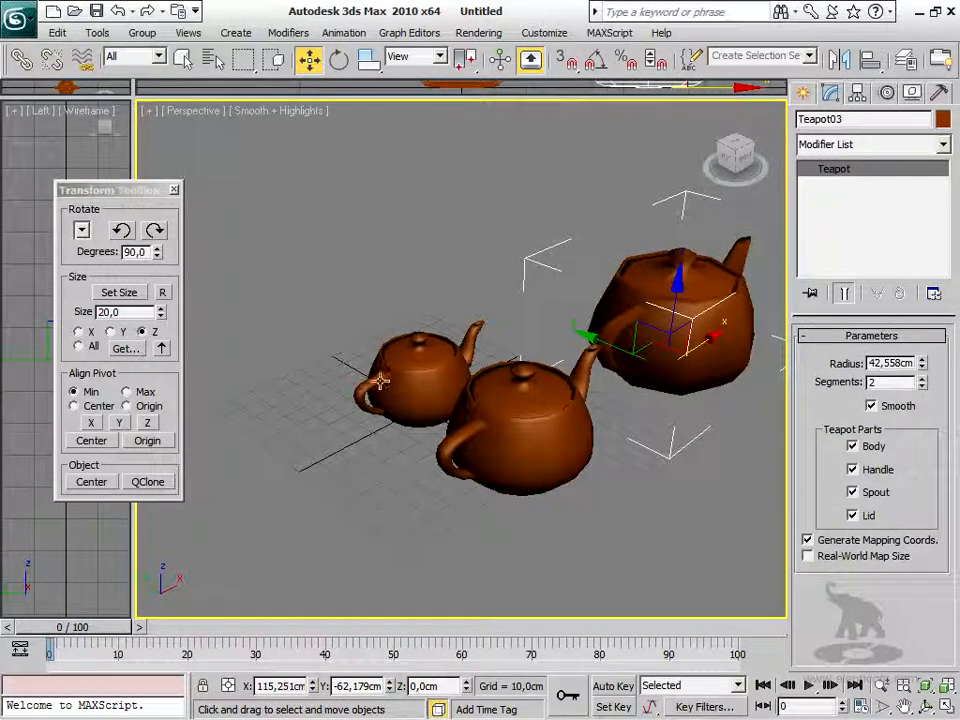
Step: Center the faceted teapot at the world origin and move it to about X 92.7 cm, Z 15 cm
click(89, 482)
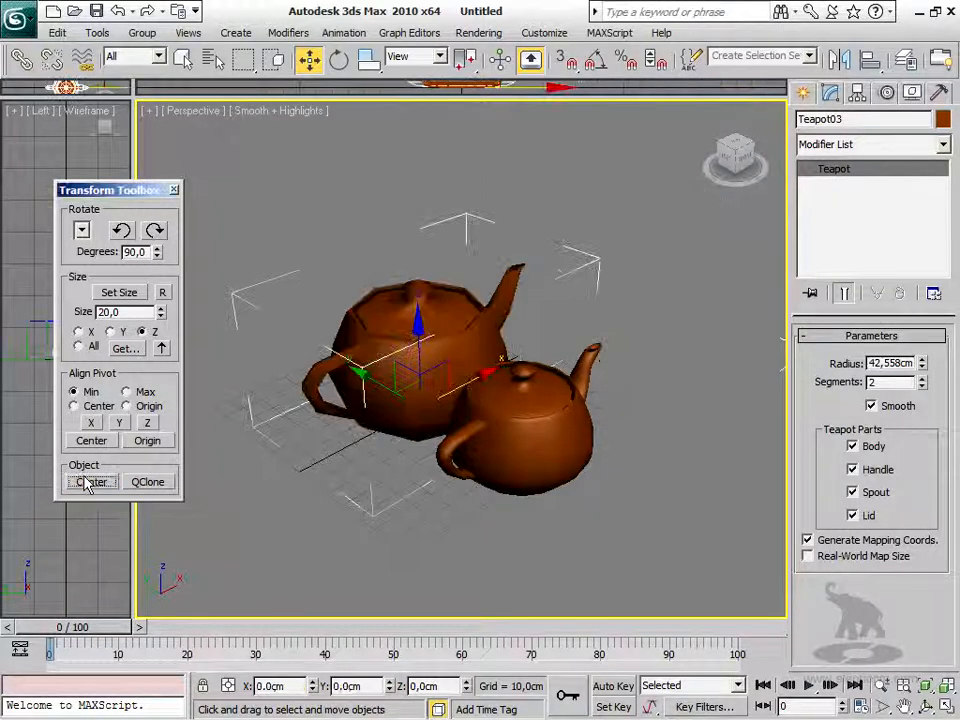
drag(571, 297, 577, 287)
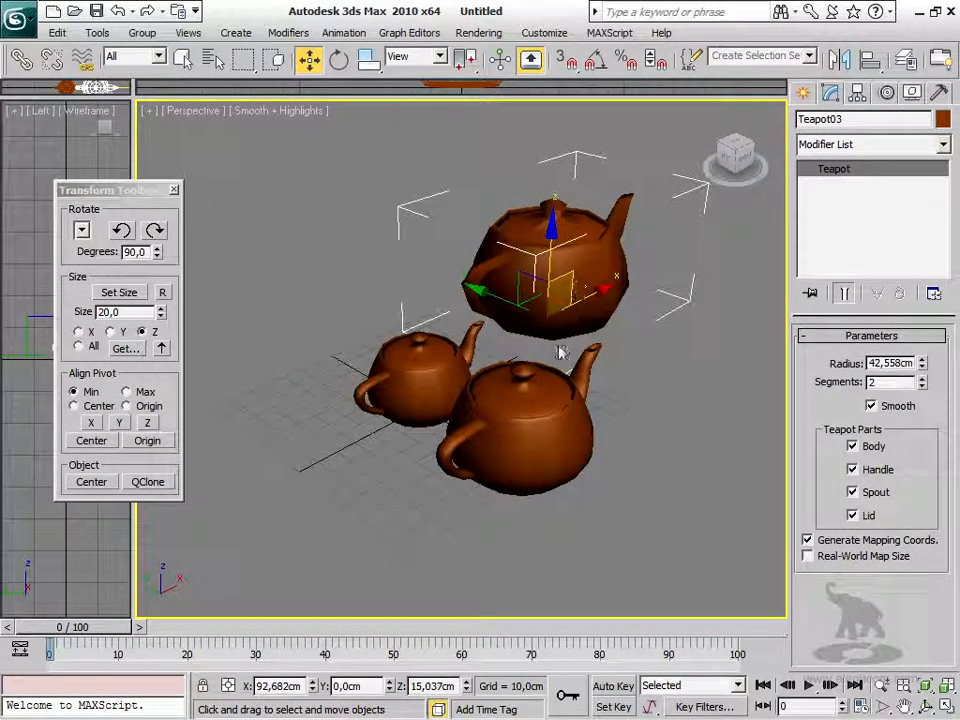
Step: Delete the faceted teapot and the small original, and center the remaining teapot at the world origin
key(Delete)
click(429, 392)
key(Delete)
click(462, 432)
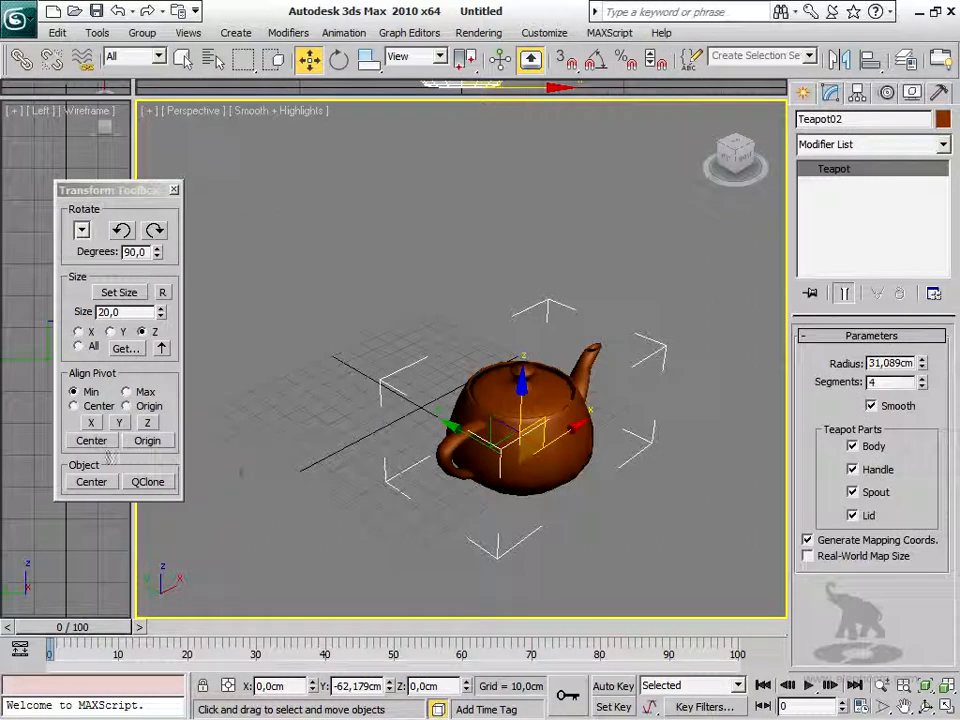
click(88, 482)
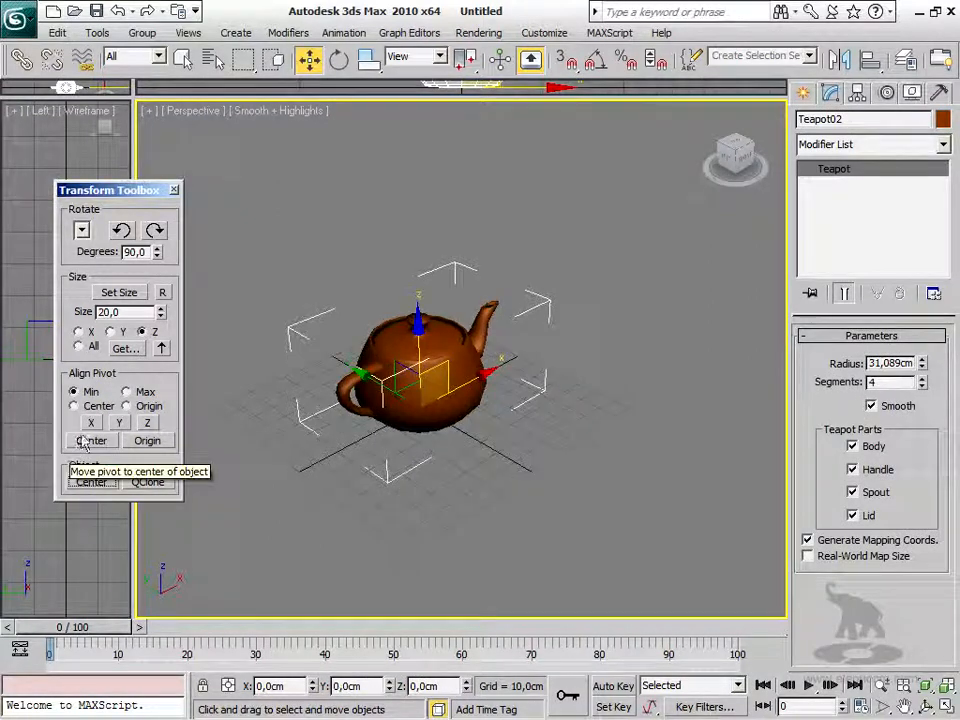
Step: Use the Transform Toolbox to rotate the teapot by 90° in both directions, and clockwise in 20° and 10° increments
click(155, 231)
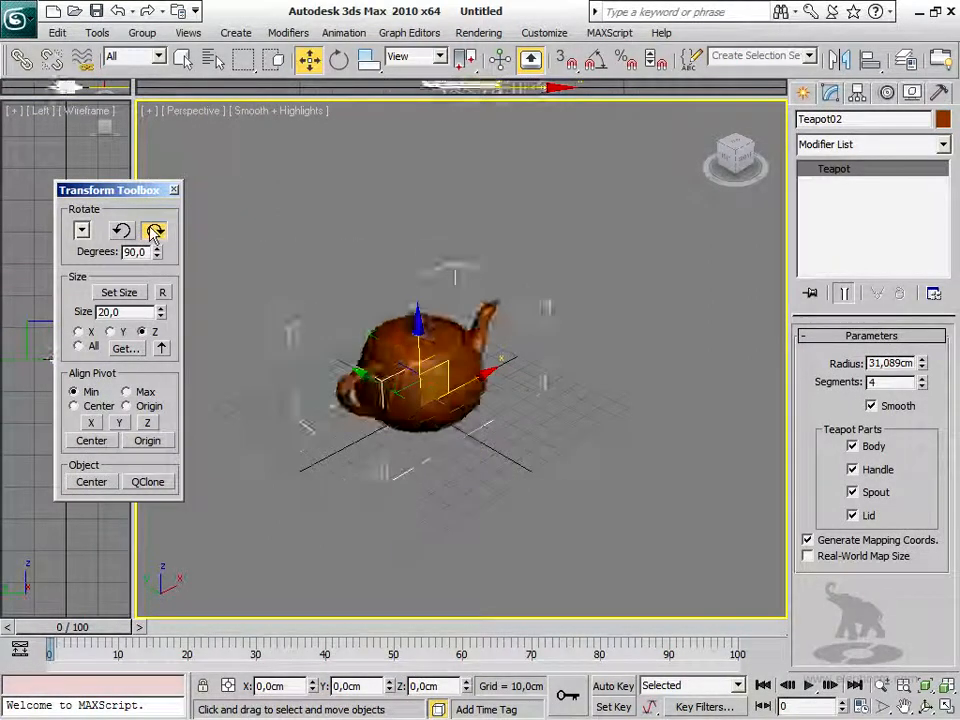
click(121, 231)
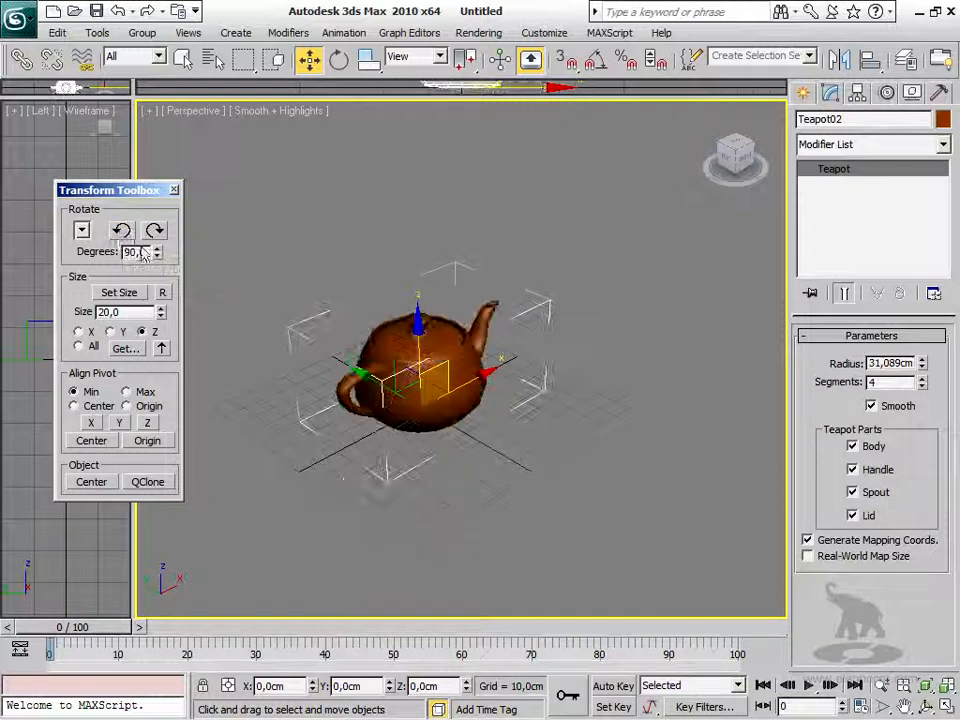
click(81, 231)
click(80, 281)
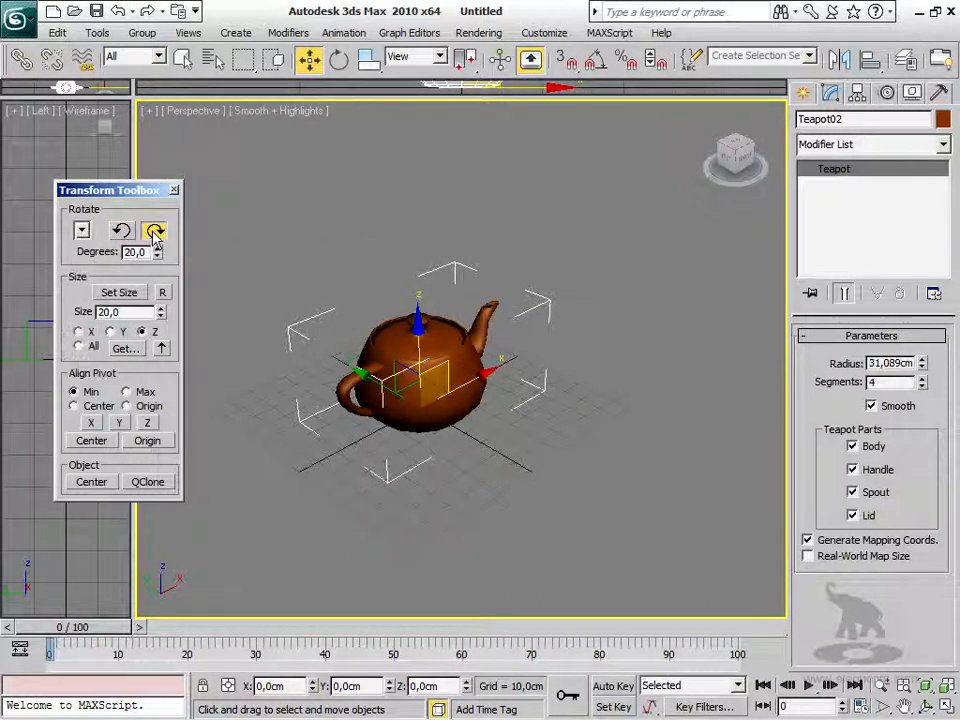
click(155, 231)
click(81, 231)
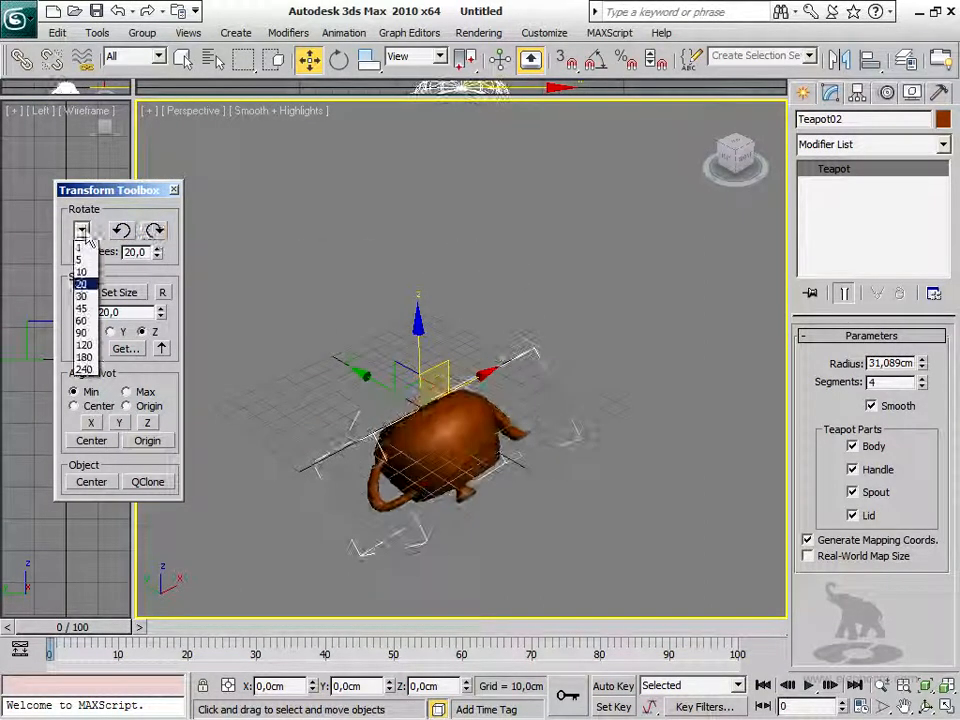
click(81, 264)
click(155, 231)
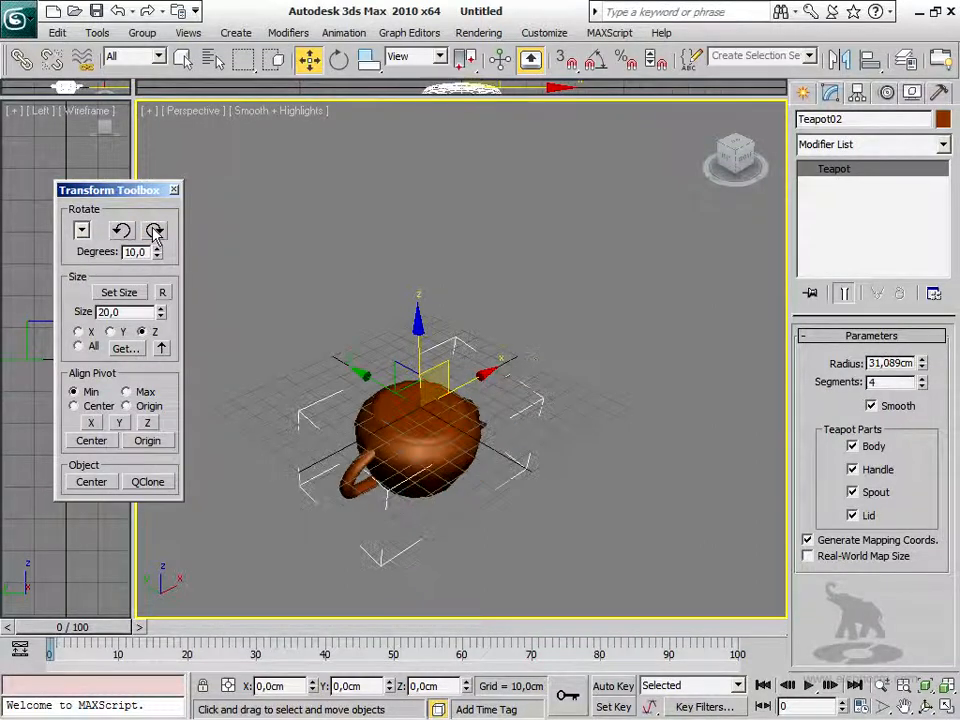
Step: Rotate the teapot clockwise with the 90° preset and a custom 67° increment, and close the Transform Toolbox
click(81, 231)
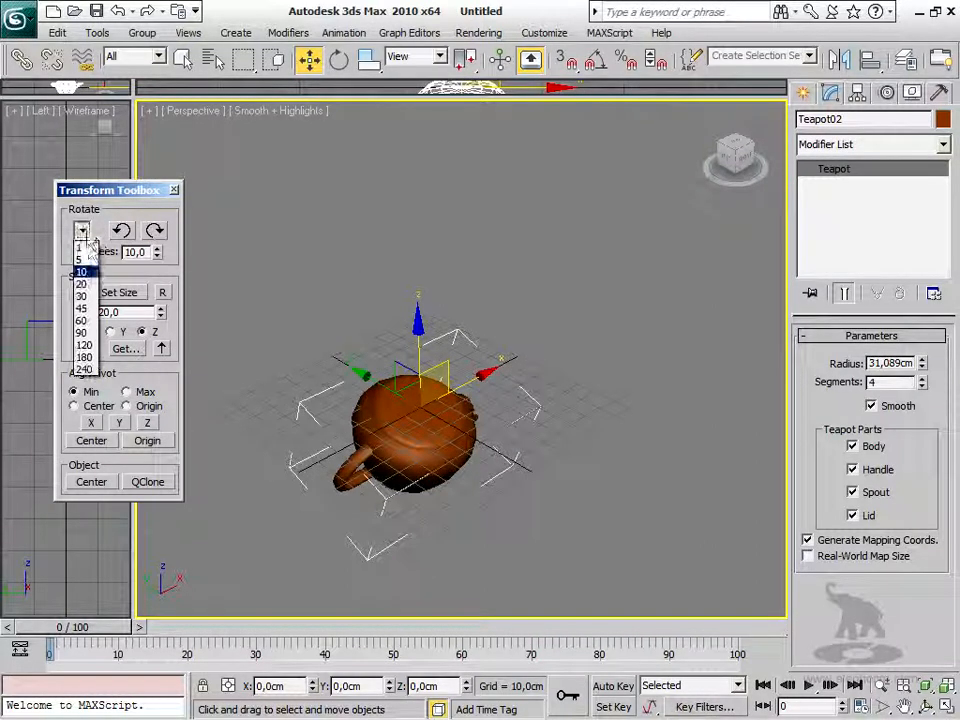
click(81, 332)
click(155, 231)
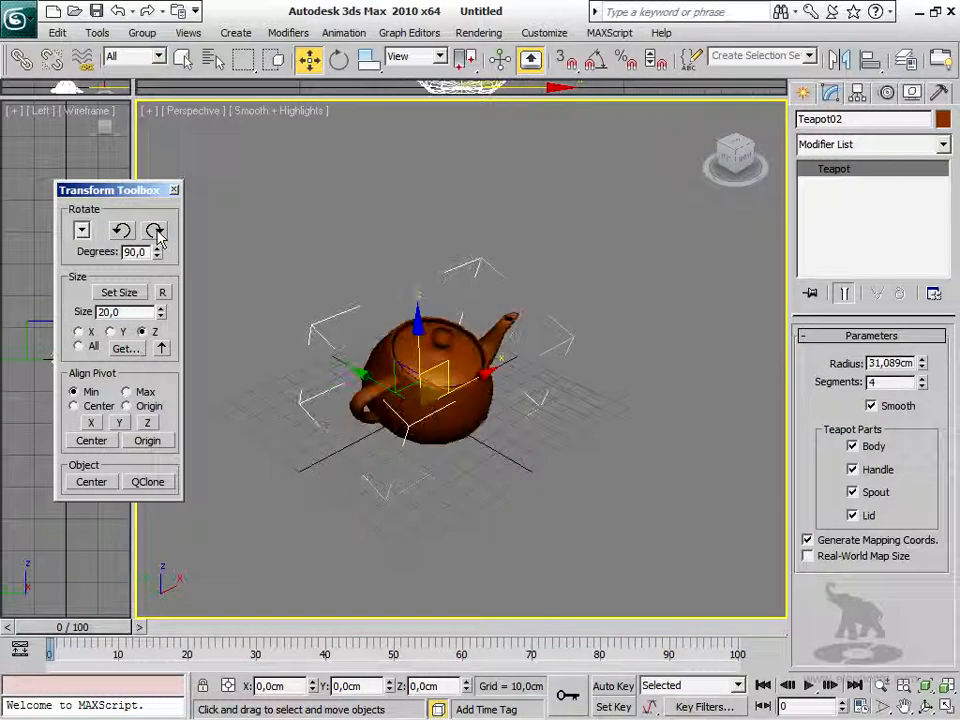
drag(157, 255, 153, 281)
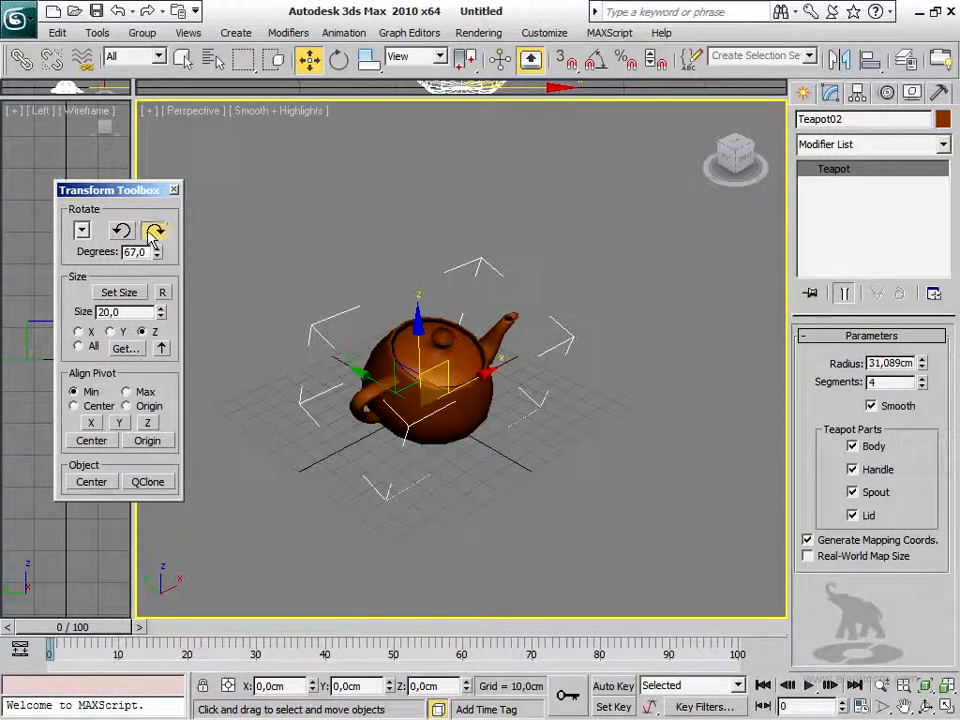
click(149, 230)
click(155, 231)
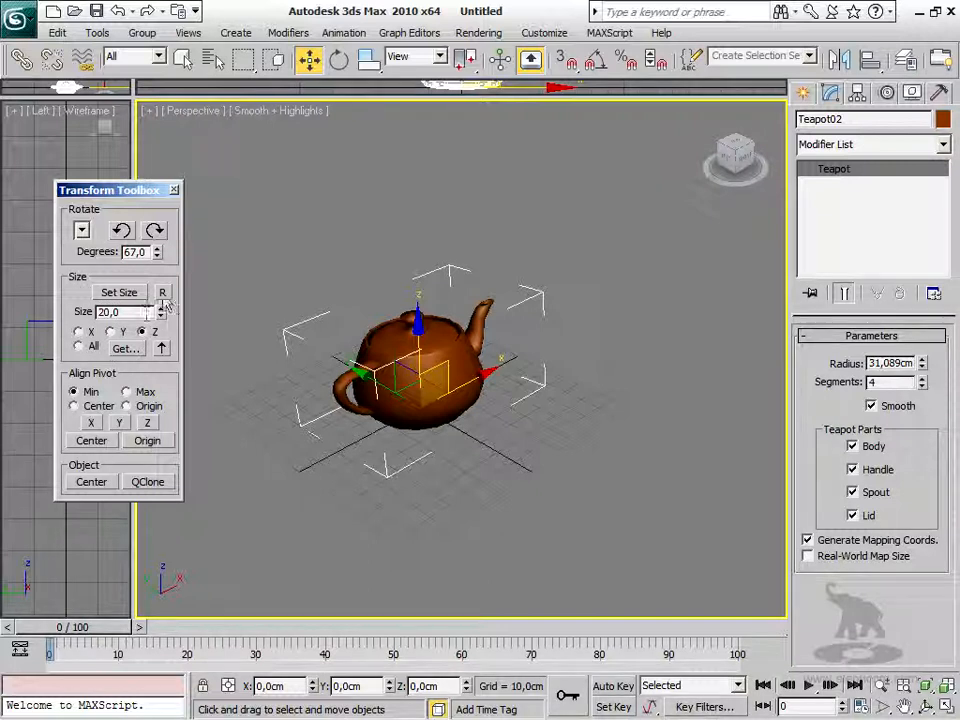
click(173, 190)
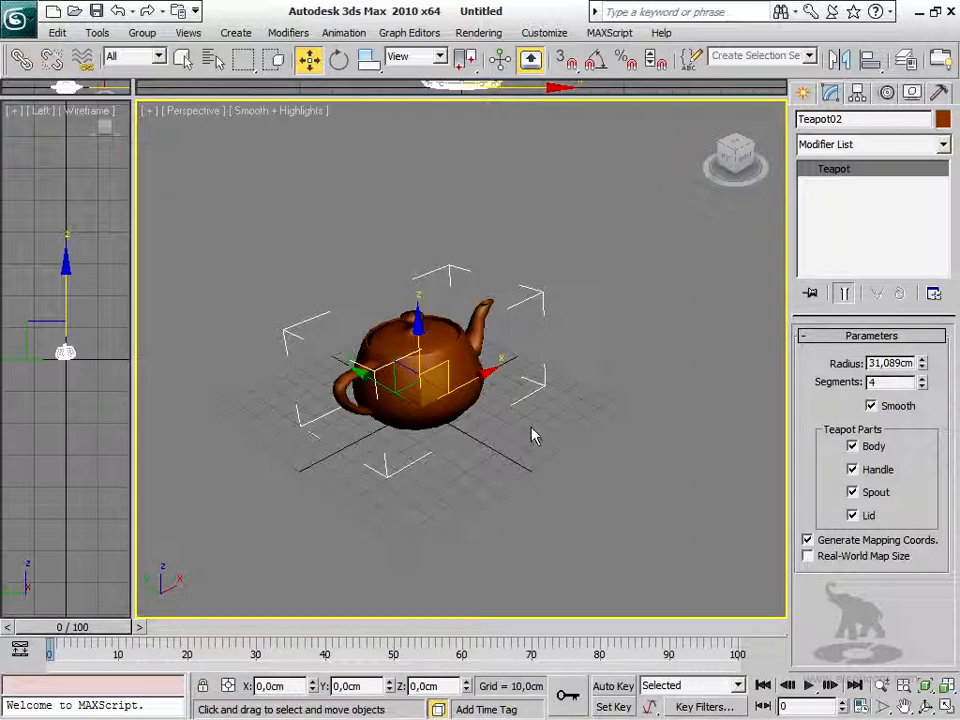
Step: Delete the remaining teapot and create a new teapot with a radius of about 44.4 cm near the grid's center
drag(394, 400, 350, 322)
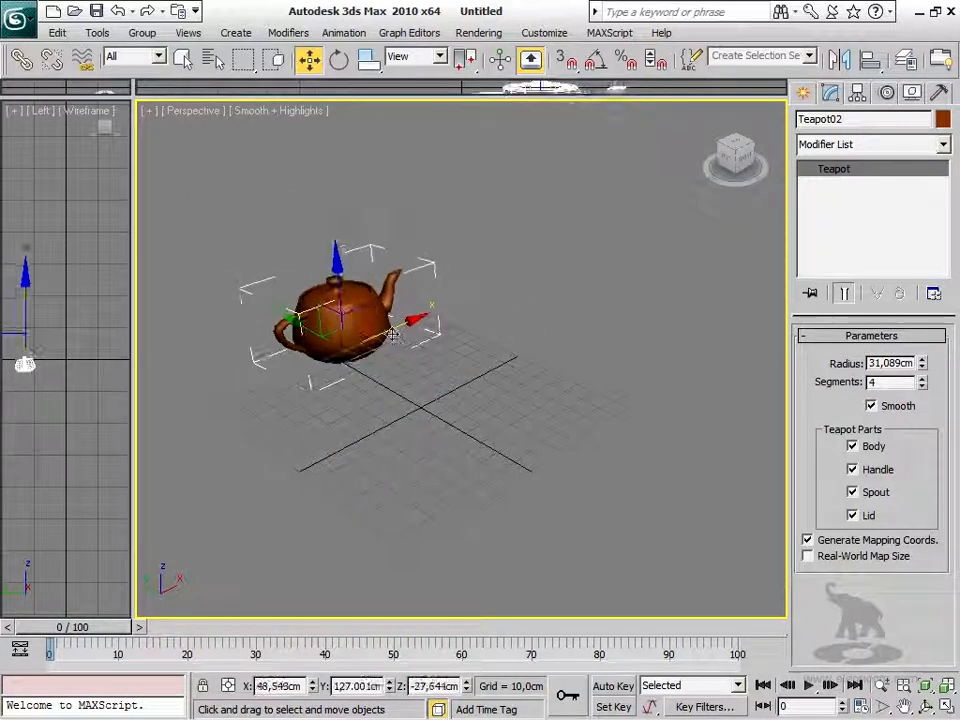
key(Delete)
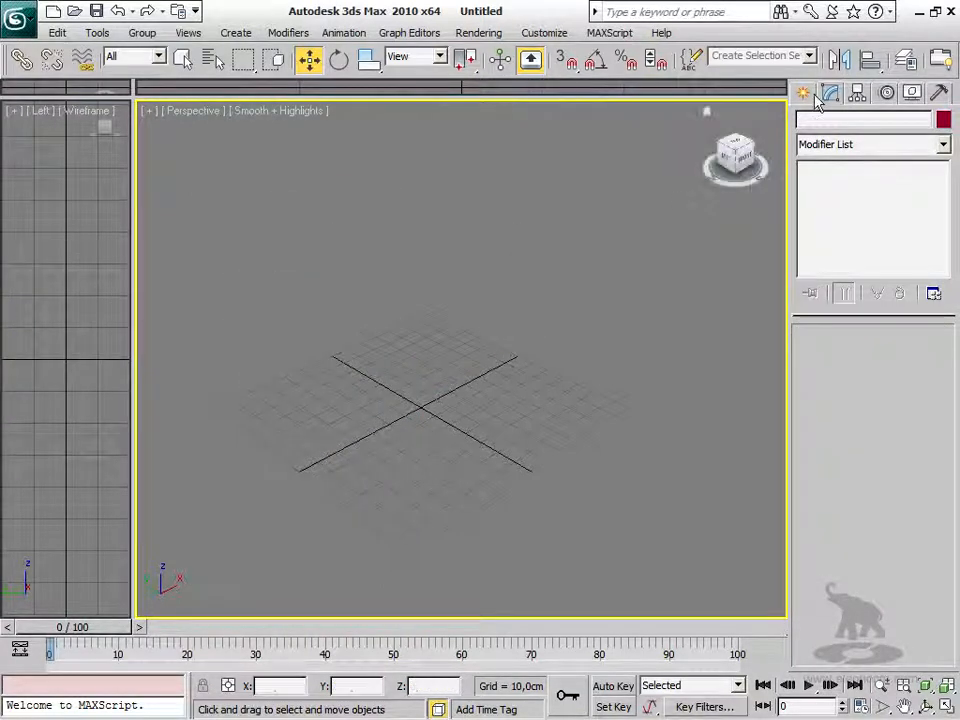
click(803, 92)
click(848, 291)
drag(424, 411, 426, 368)
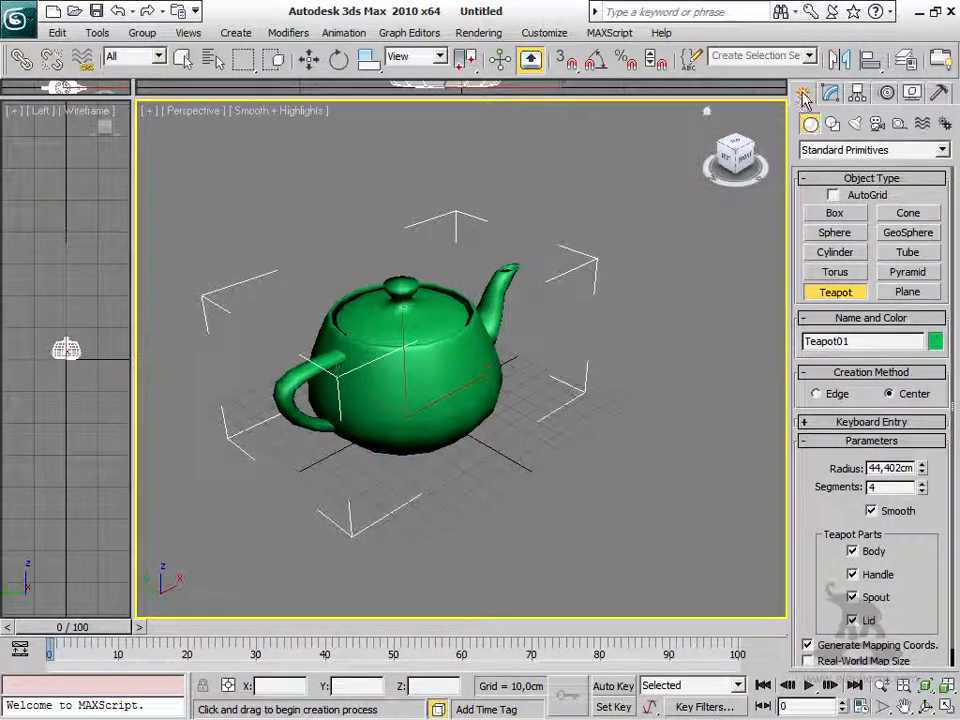
Step: Examine the new teapot's modifier parameters and the Pivot options in its Hierarchy settings
click(830, 92)
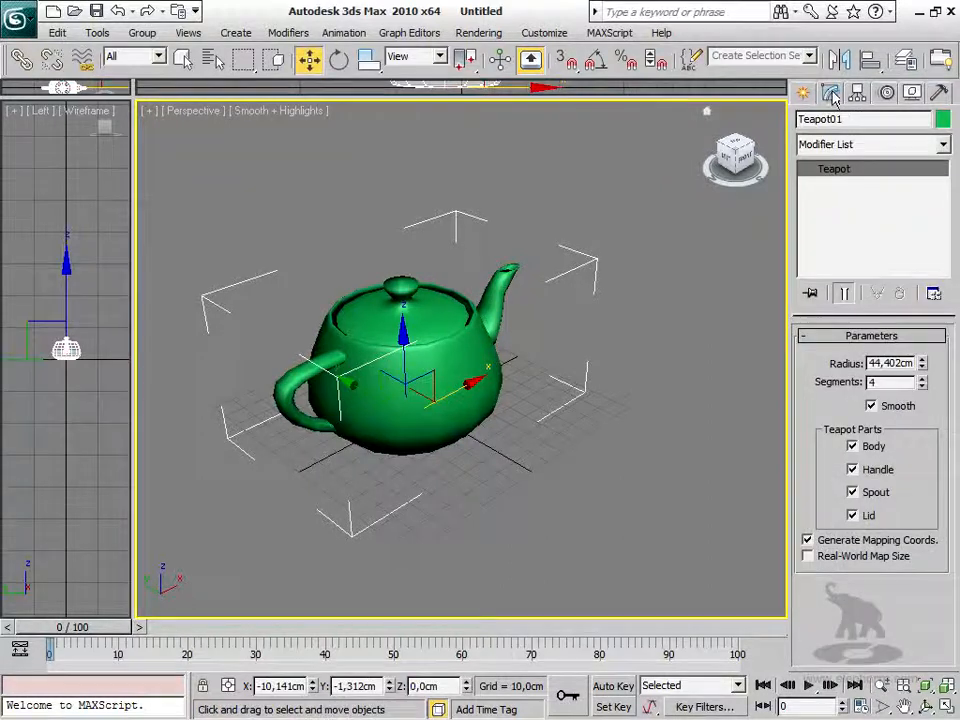
click(856, 93)
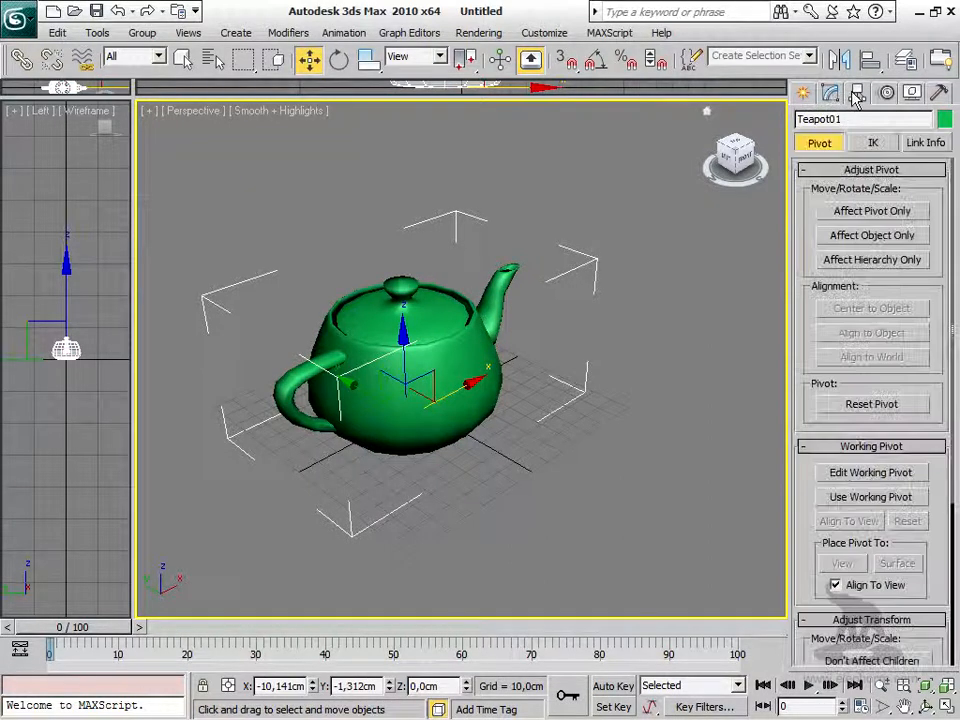
click(803, 93)
click(830, 93)
click(857, 93)
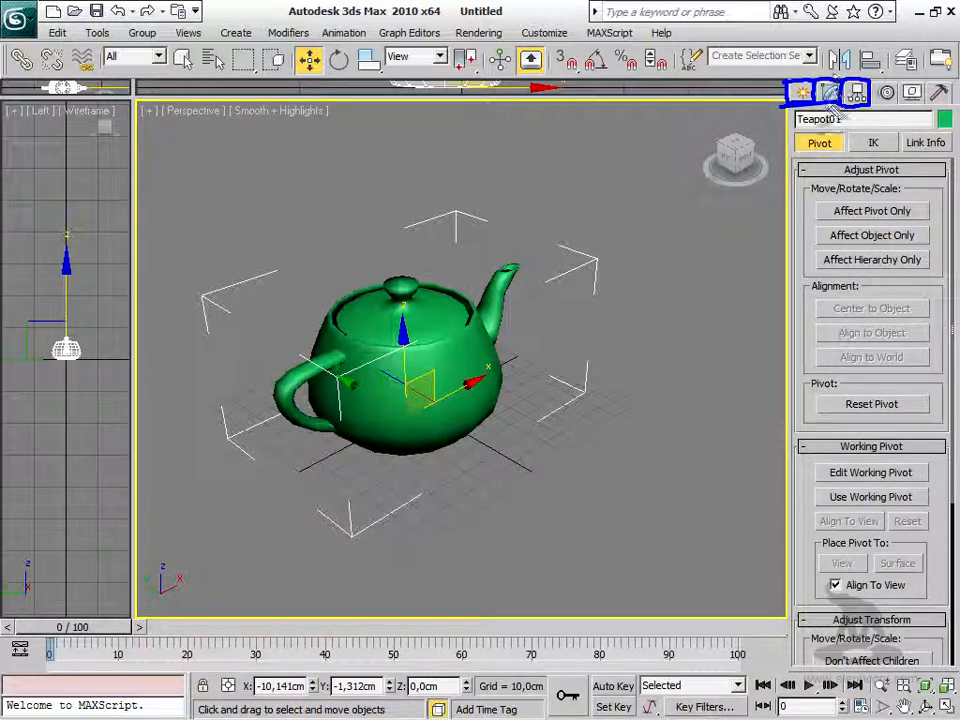
drag(805, 158, 845, 166)
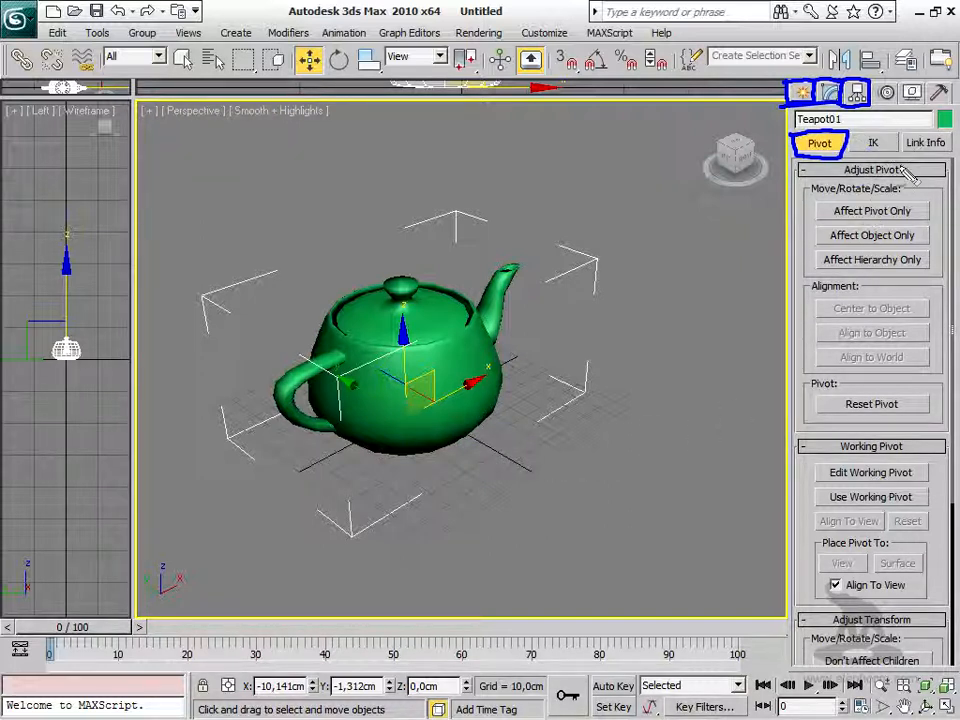
mouse_move(901, 134)
mouse_down()
mouse_move(917, 151)
mouse_move(946, 151)
mouse_move(950, 129)
mouse_move(902, 130)
mouse_up()
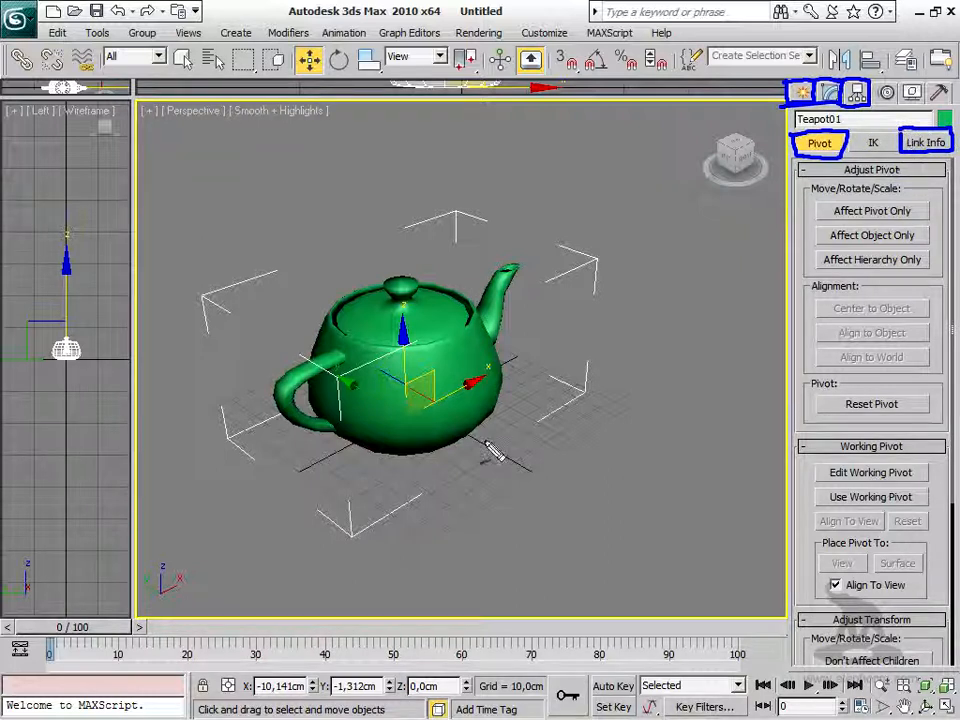
key(Escape)
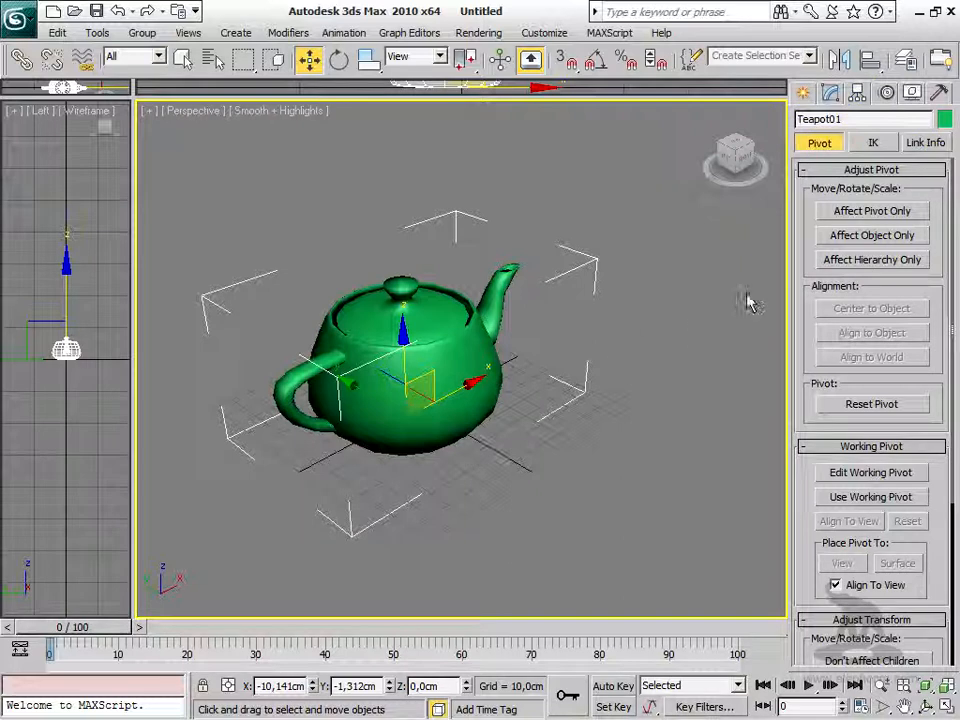
Step: Lock the teapot's movement on X and Y in Link Info, and raise it along Z to about 24.5 cm
click(925, 143)
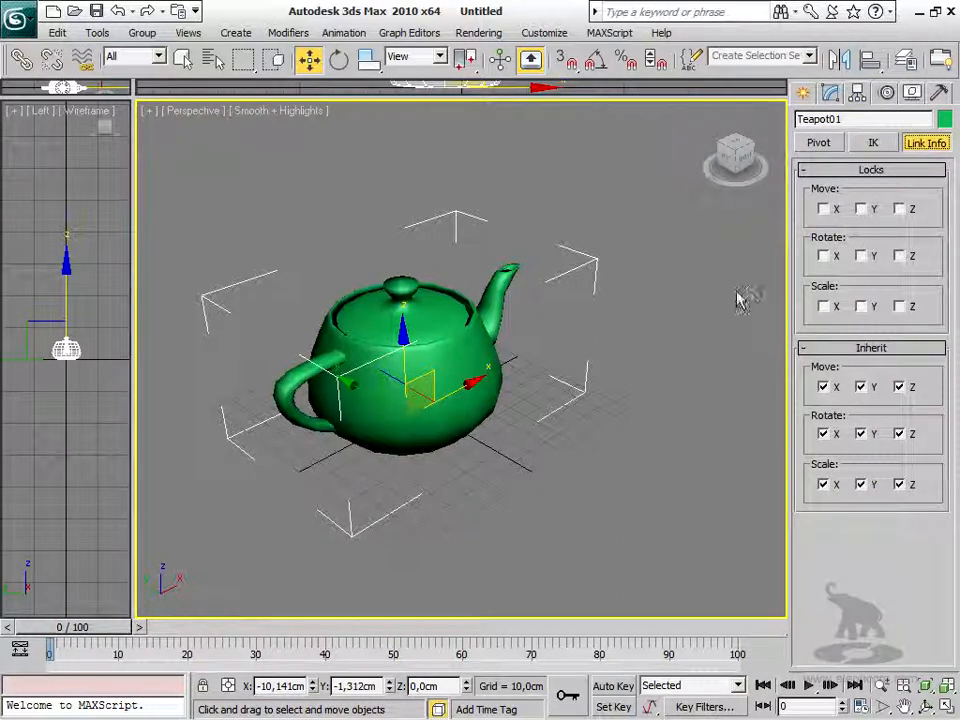
click(824, 209)
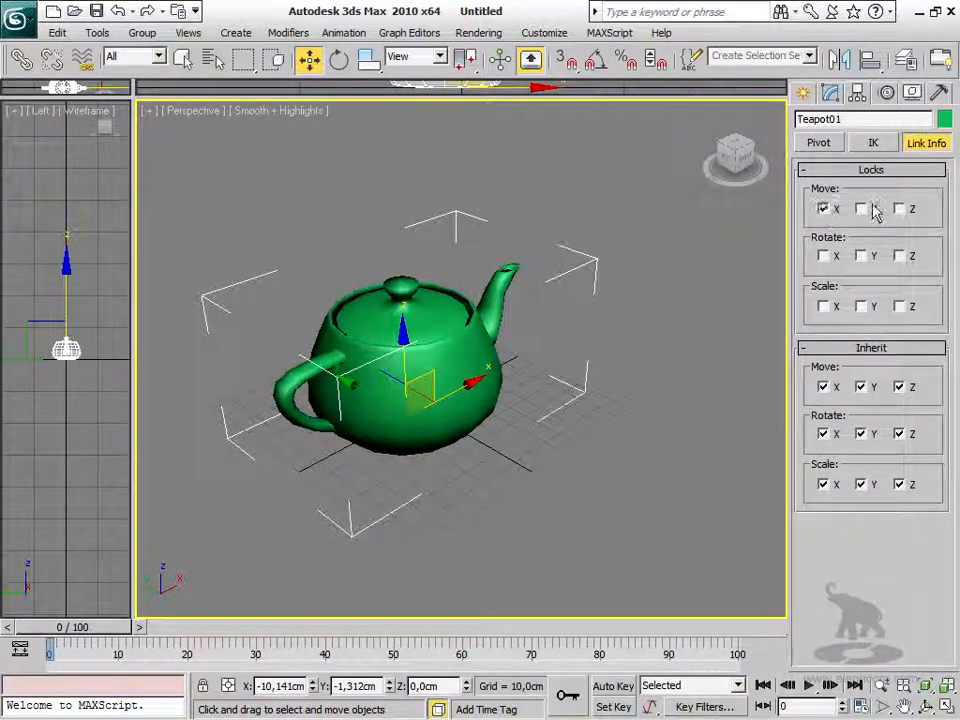
click(864, 210)
drag(435, 391, 498, 326)
Step: Release the X and Y move locks, and lock rotation on X and Y and scaling on all three axes
click(824, 209)
click(861, 209)
click(861, 256)
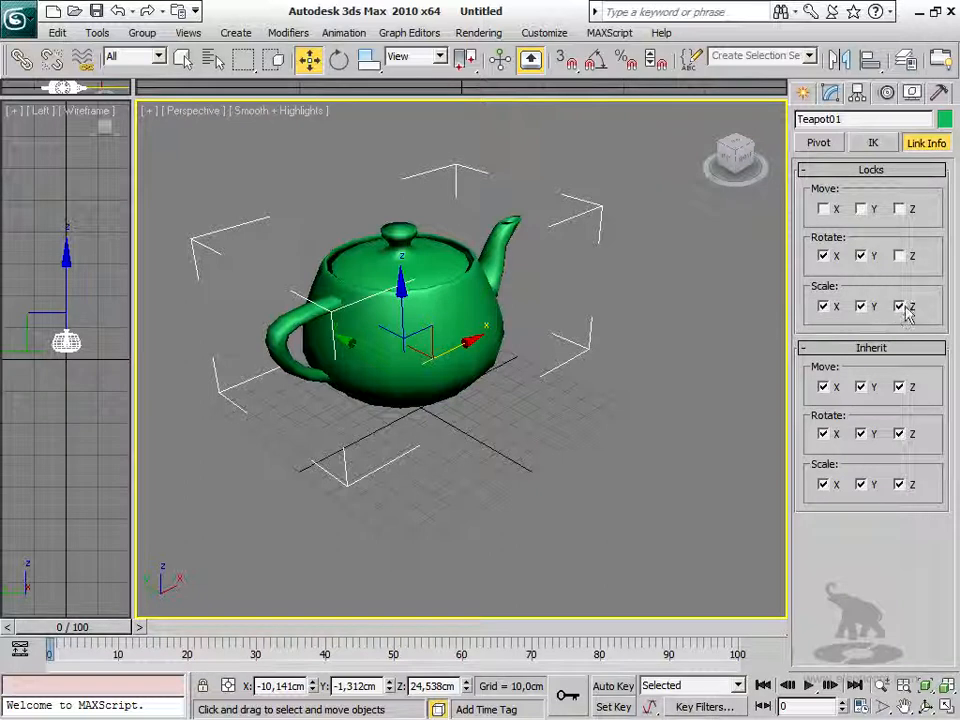
Step: Try to scale the teapot while all of its scale axes are locked
right_click(404, 352)
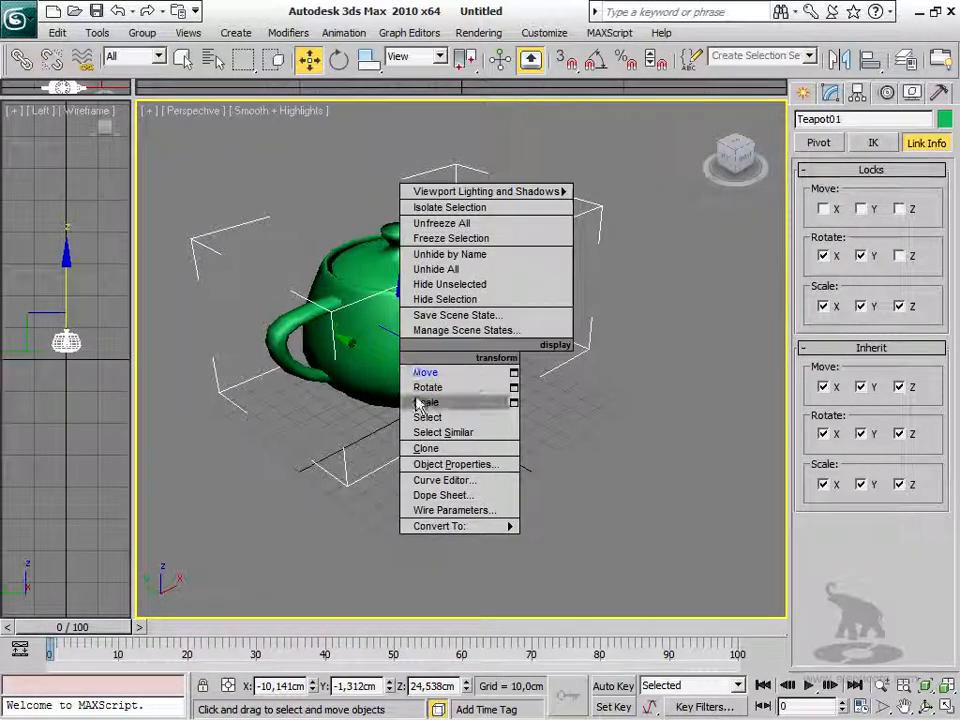
click(430, 399)
drag(412, 358, 400, 428)
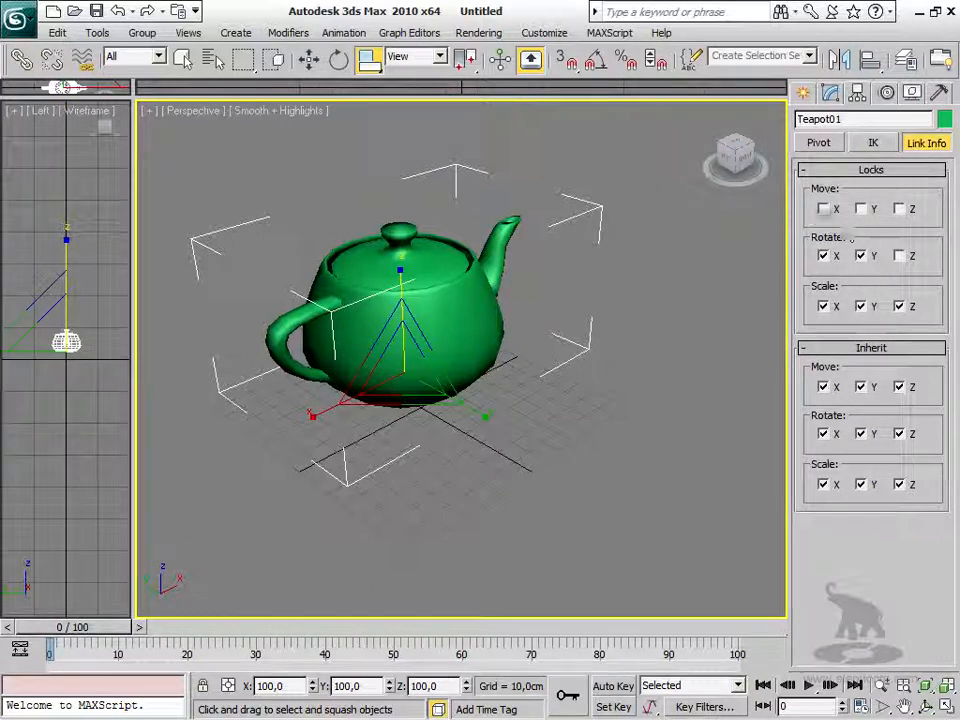
Step: With X movement locked, move the teapot to about Y 7.8 cm, Z 25.4 cm and rotate it about Z to about -40.8°
right_click(594, 345)
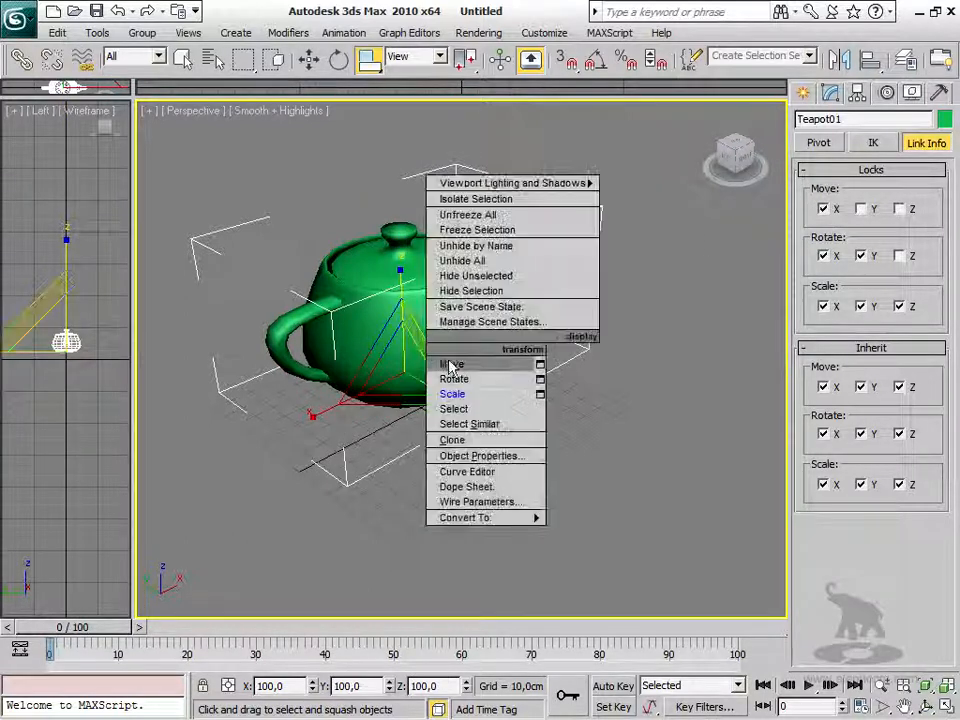
click(452, 364)
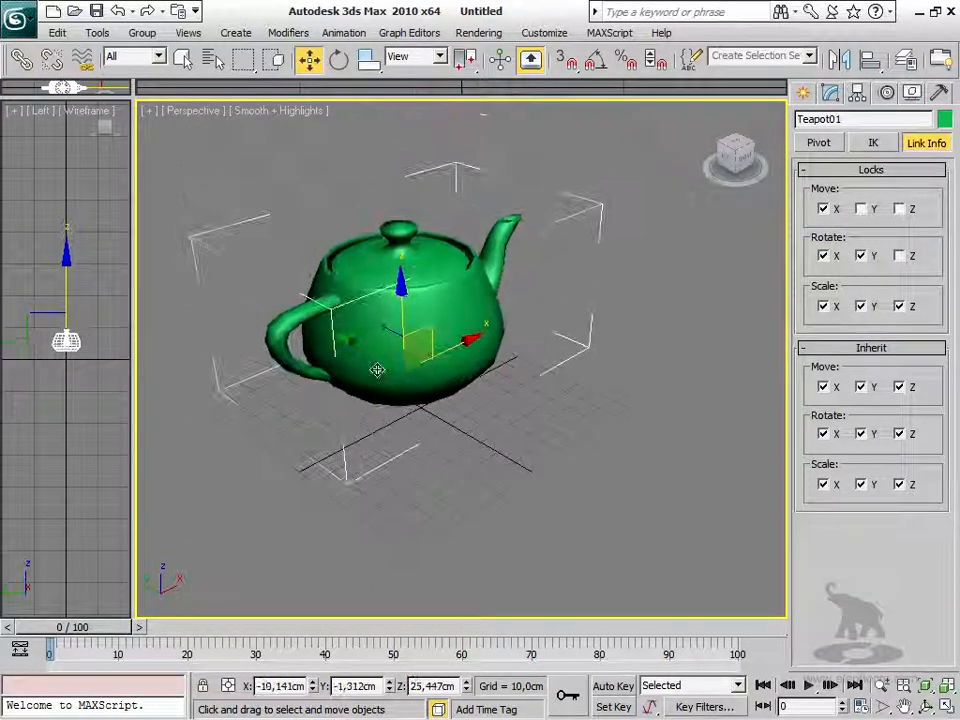
drag(407, 343, 370, 346)
right_click(385, 317)
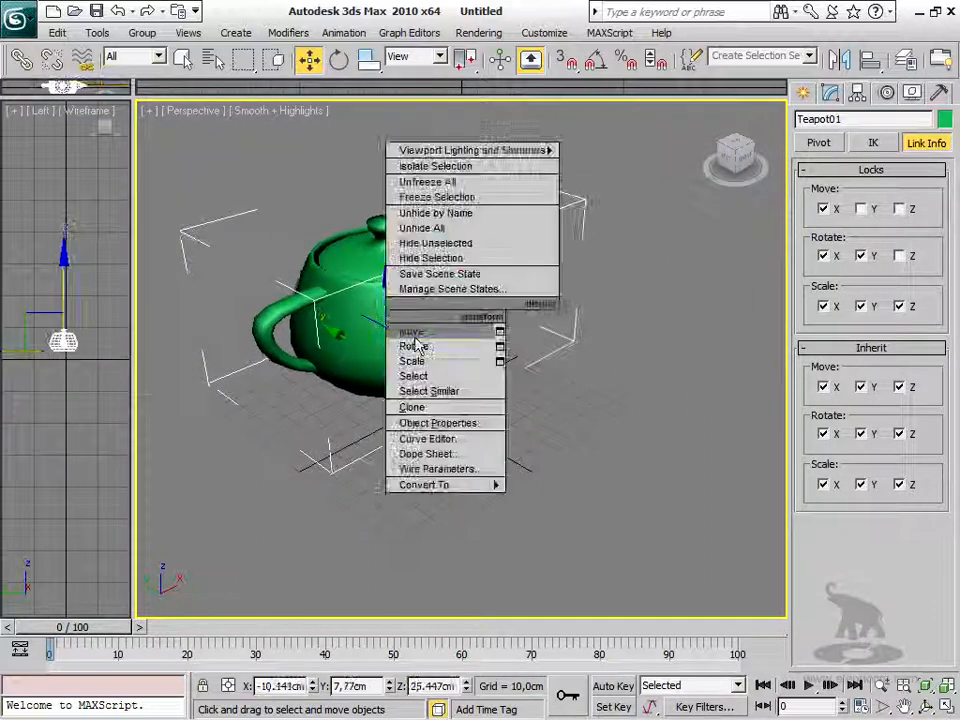
click(413, 345)
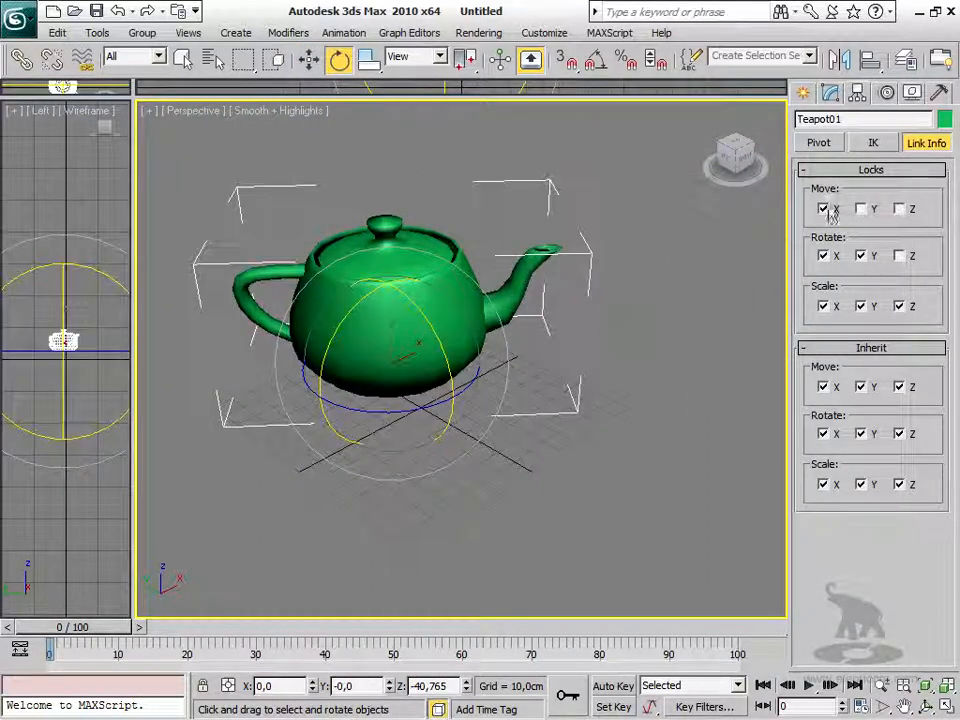
Step: Clear the teapot's move, rotate and scale locks
click(829, 210)
click(834, 256)
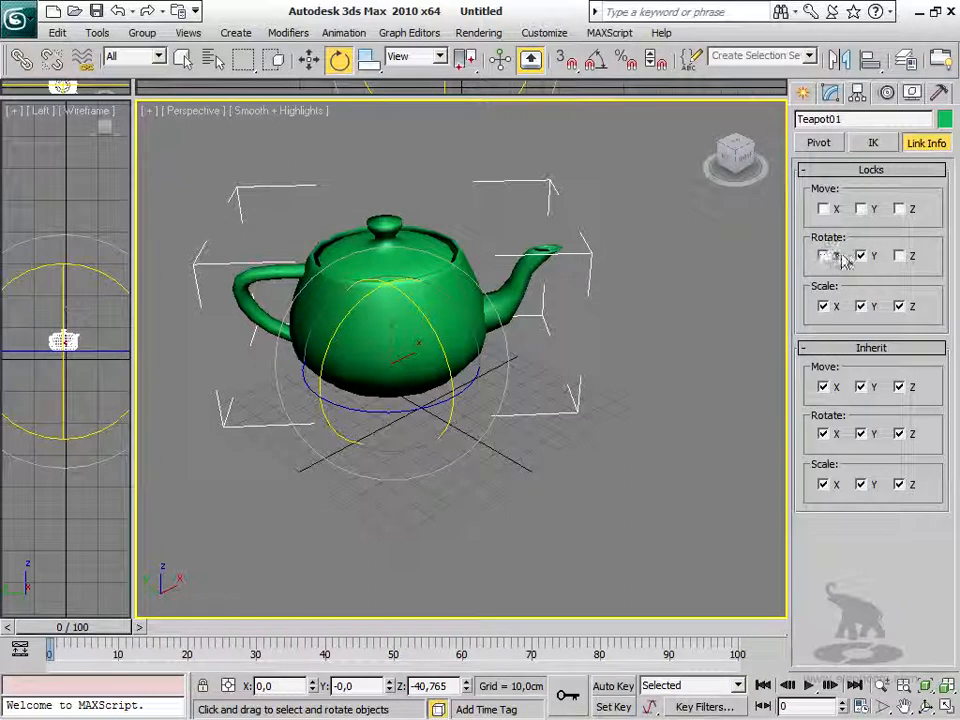
click(900, 307)
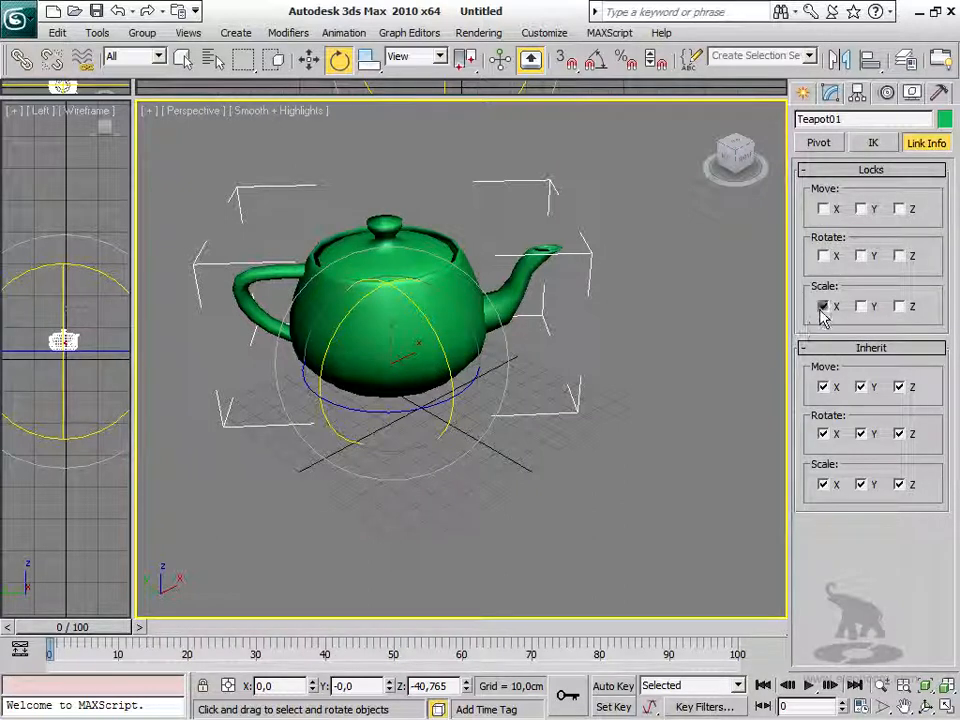